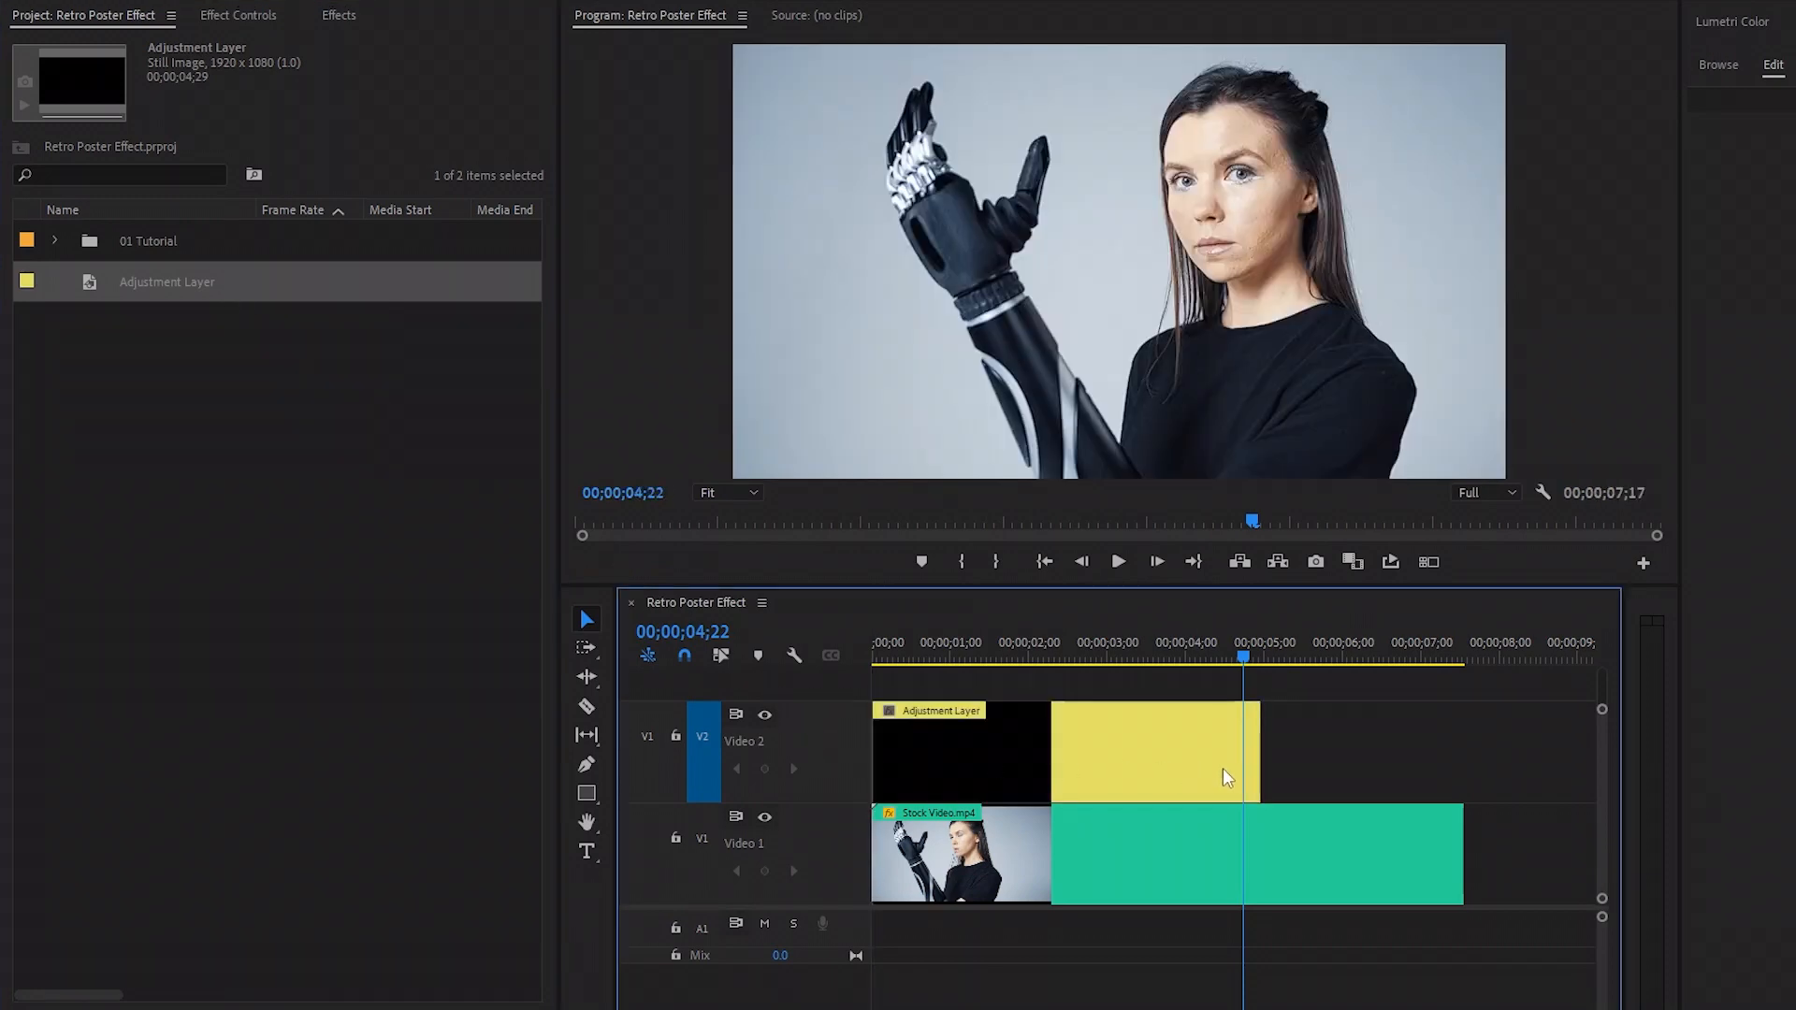
Extend the adjustment layer to the end of the stock video clip and apply the Color Balance effect to it
drag(1258, 762, 1462, 761)
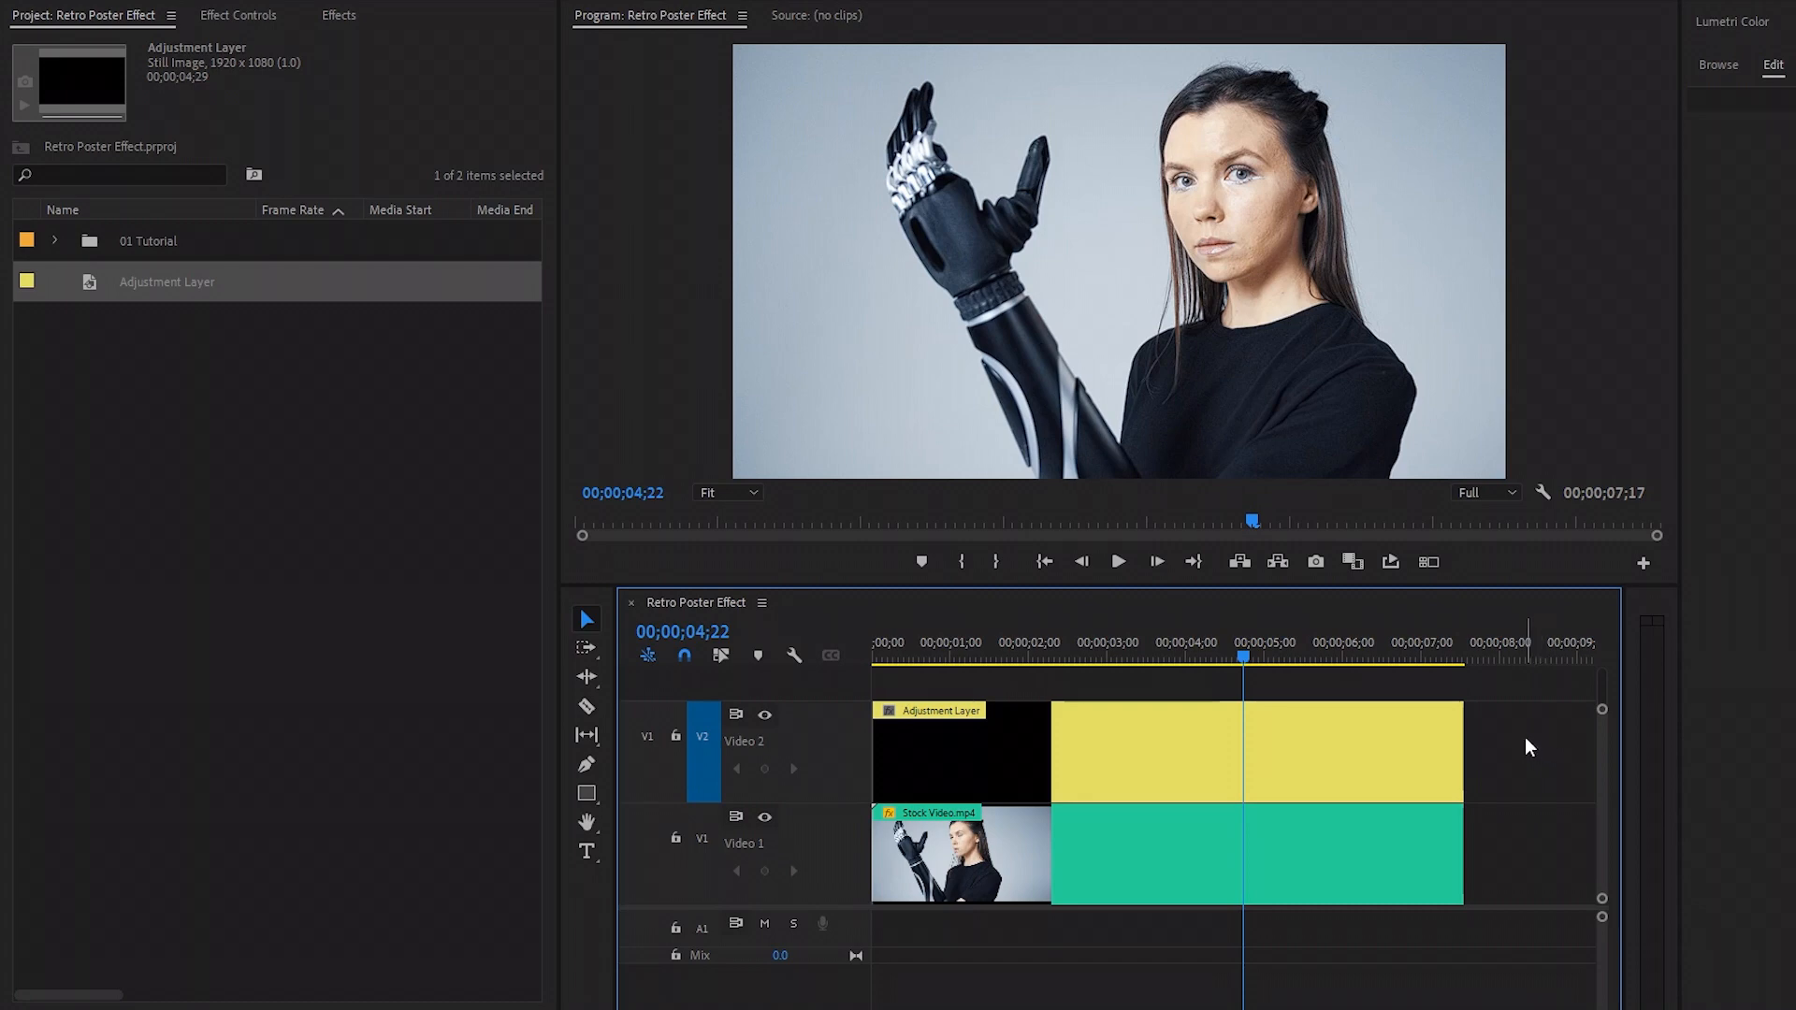
click(339, 15)
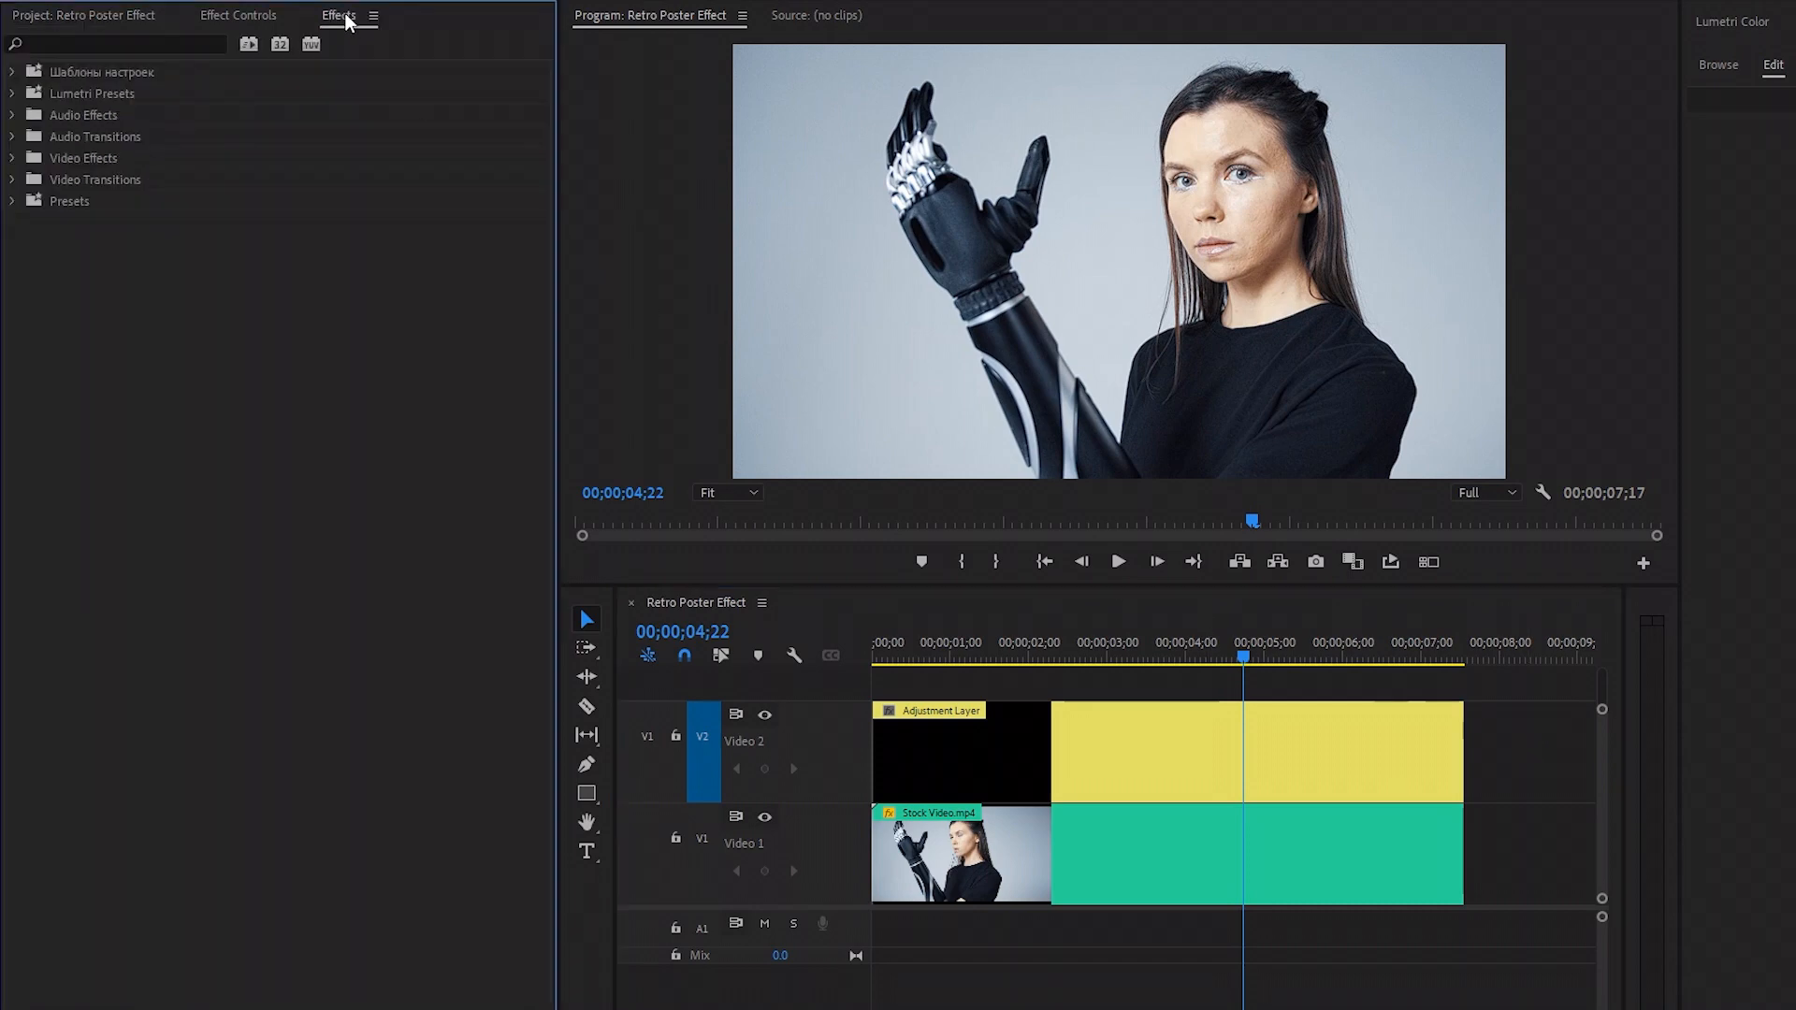
click(173, 43)
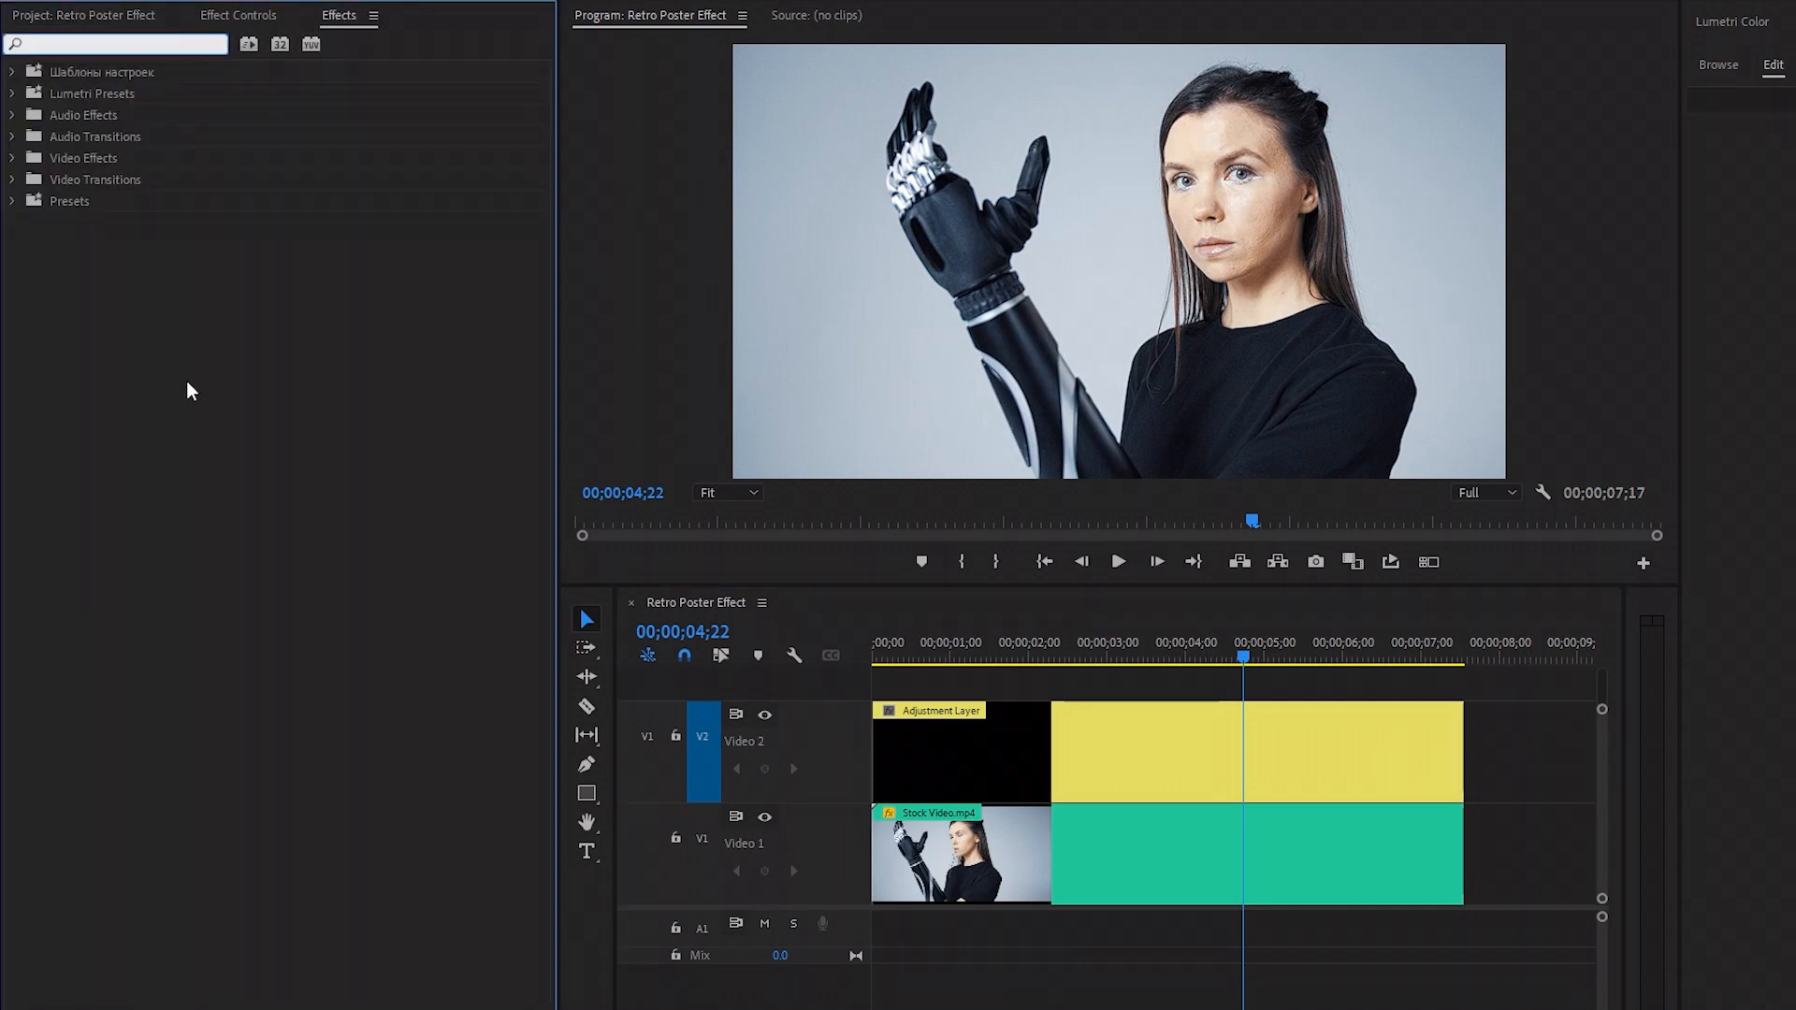
text(color balan)
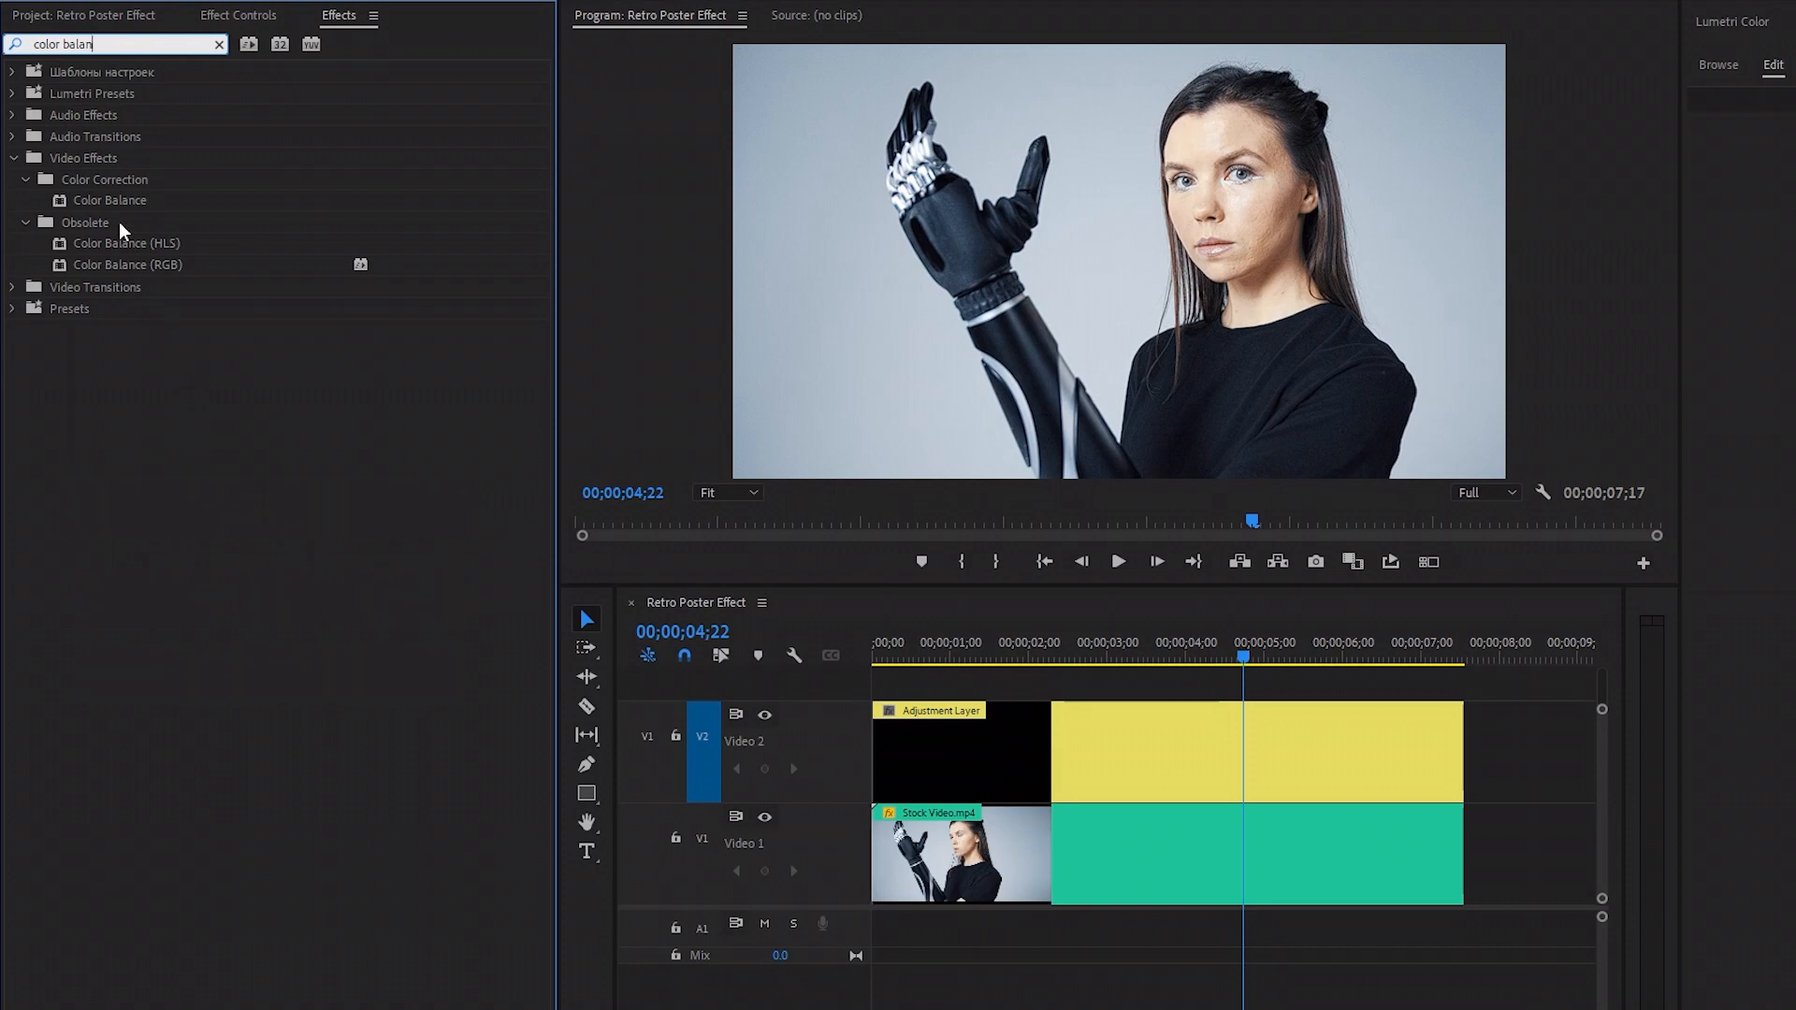
click(99, 196)
drag(124, 200, 1070, 744)
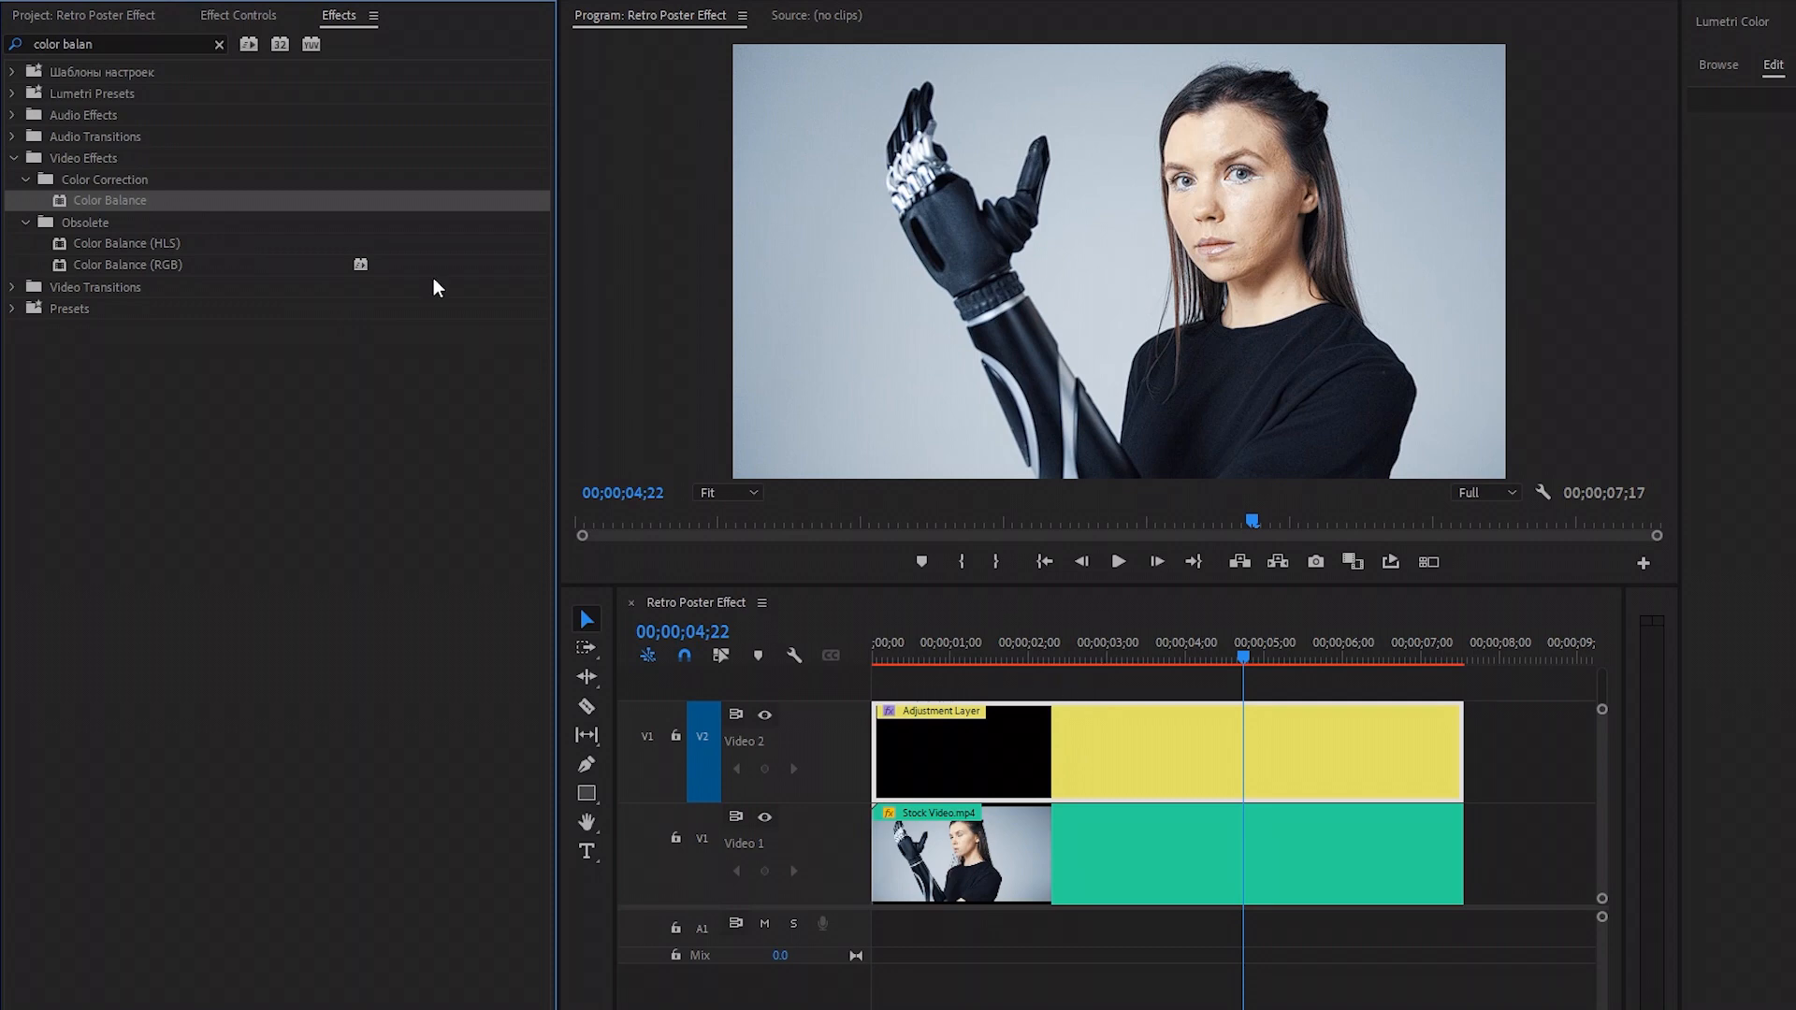
Set the adjustment layer's Shadow Green Balance to 49 in Color Balance and collapse the effect's settings
click(243, 15)
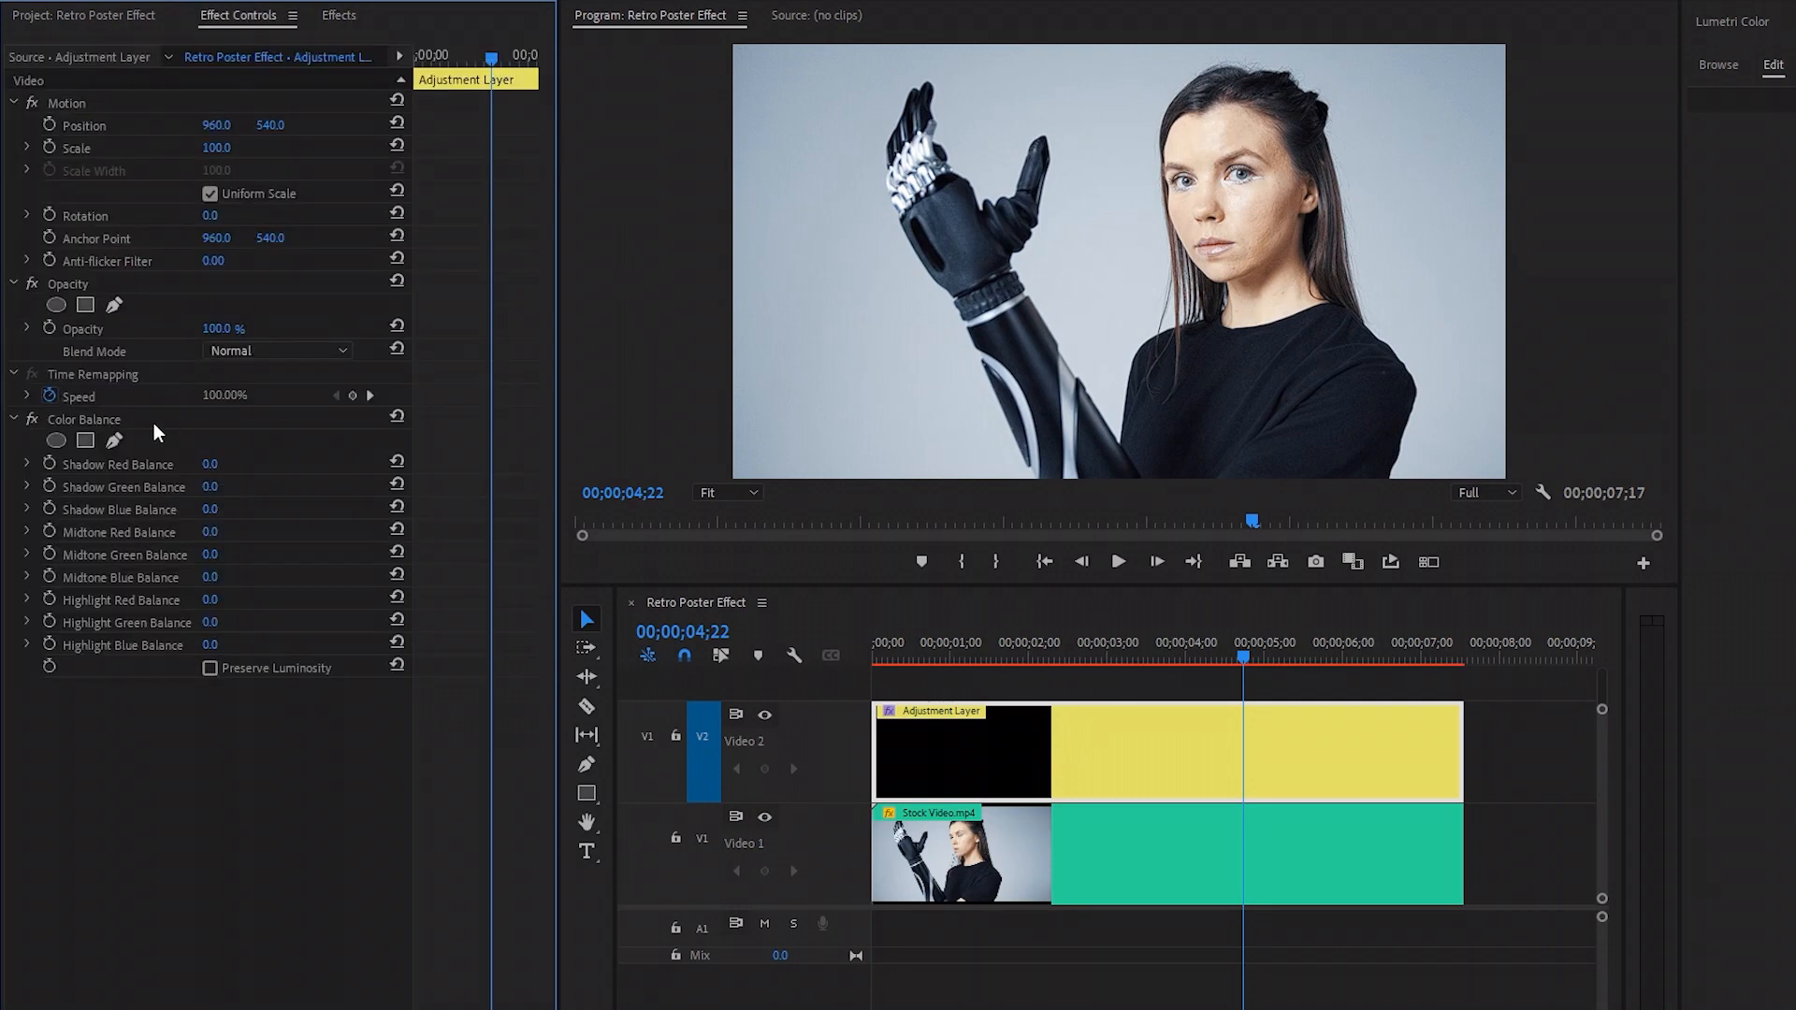
click(94, 420)
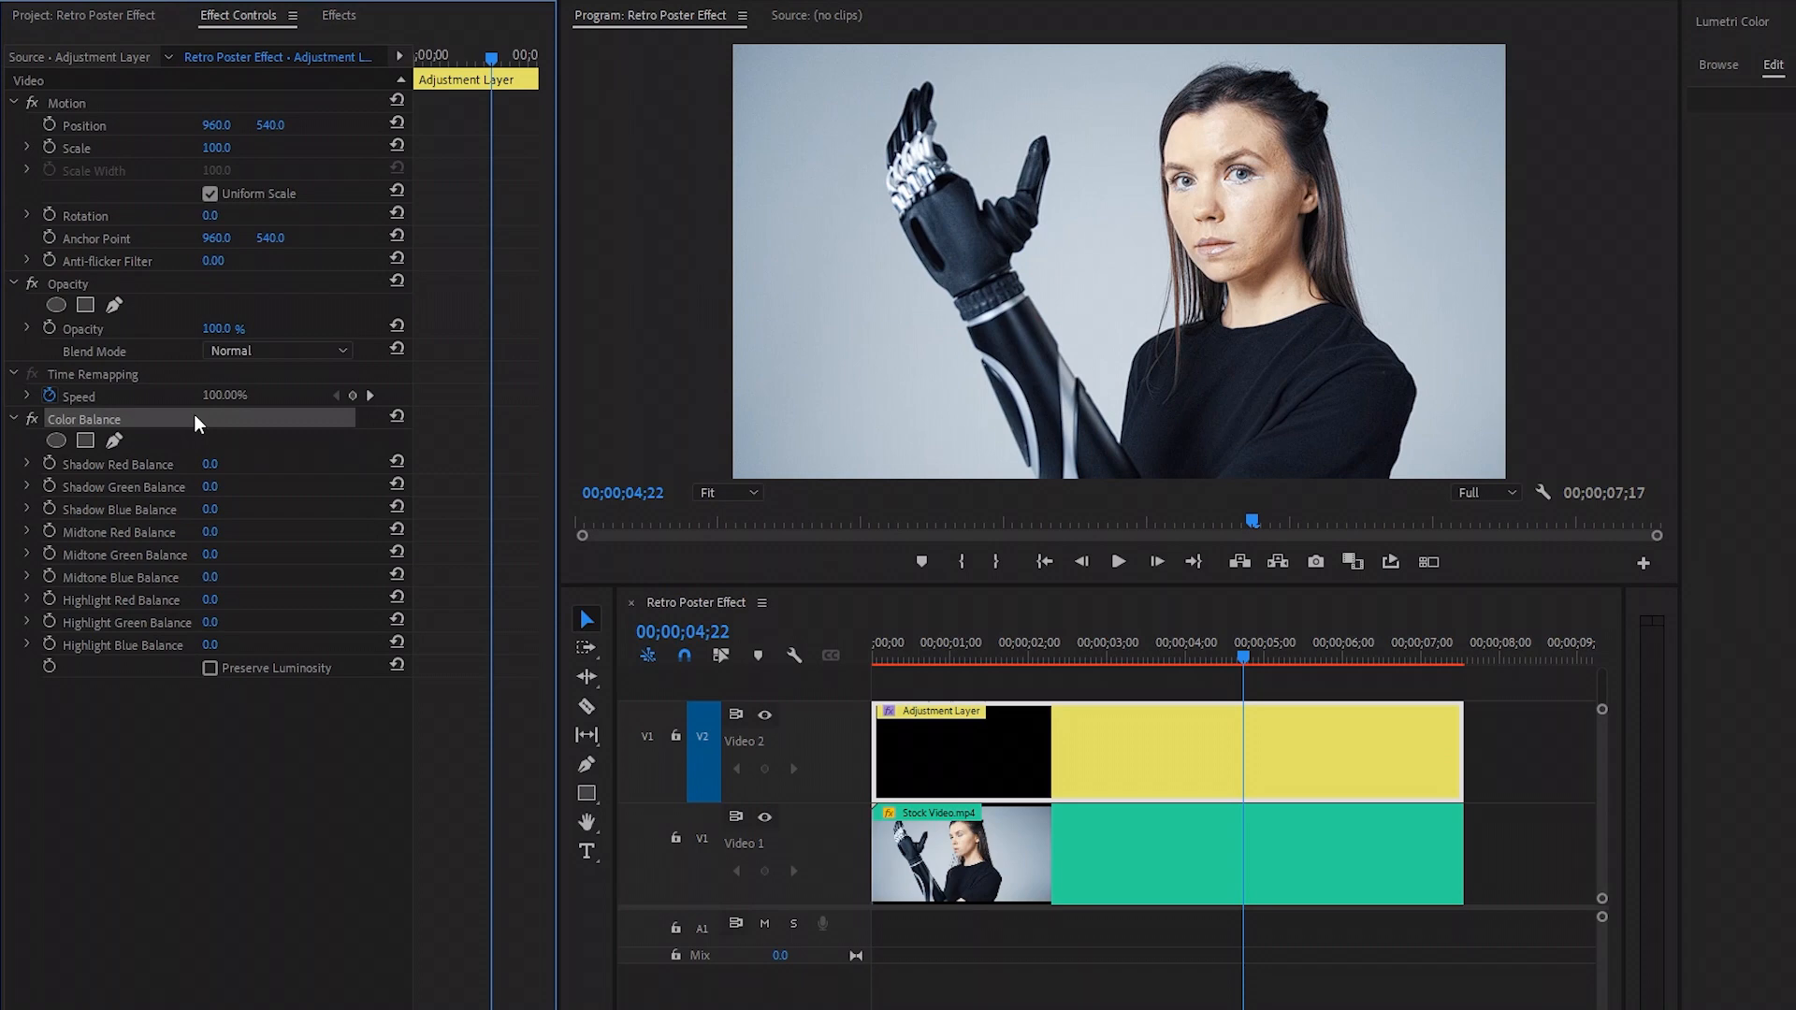
click(137, 487)
click(228, 488)
text(49)
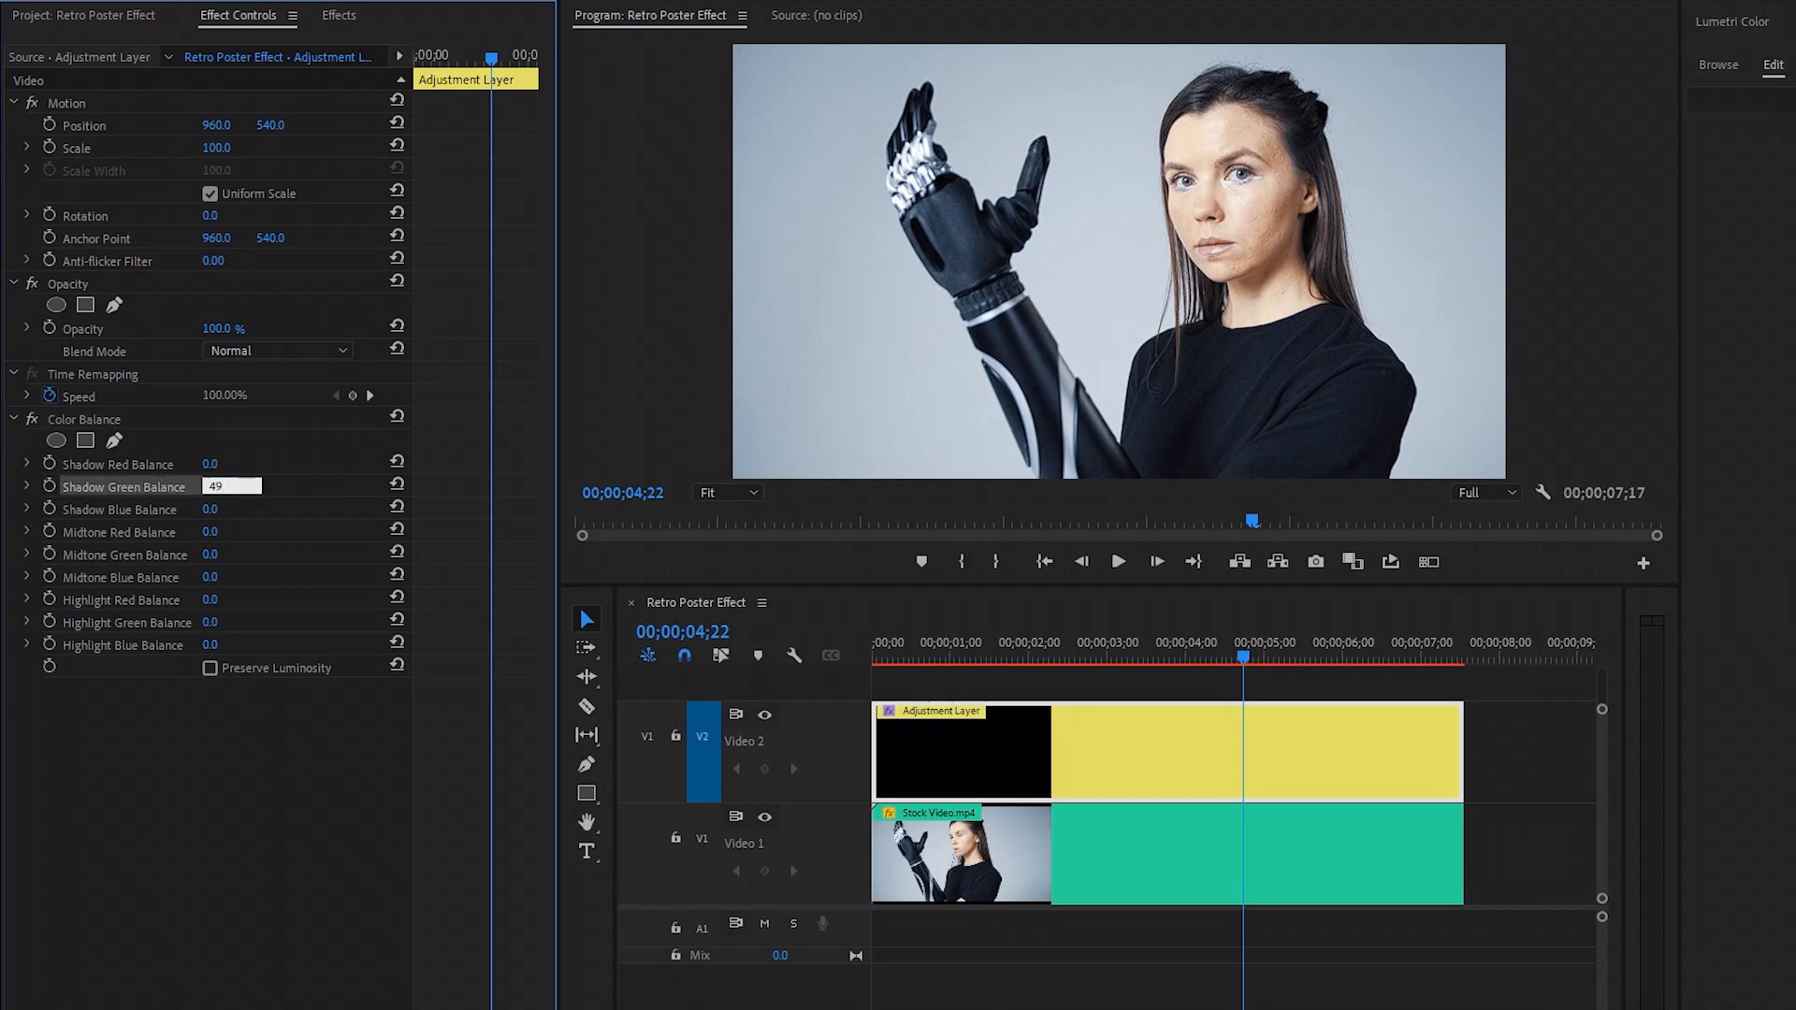
key(Return)
click(105, 421)
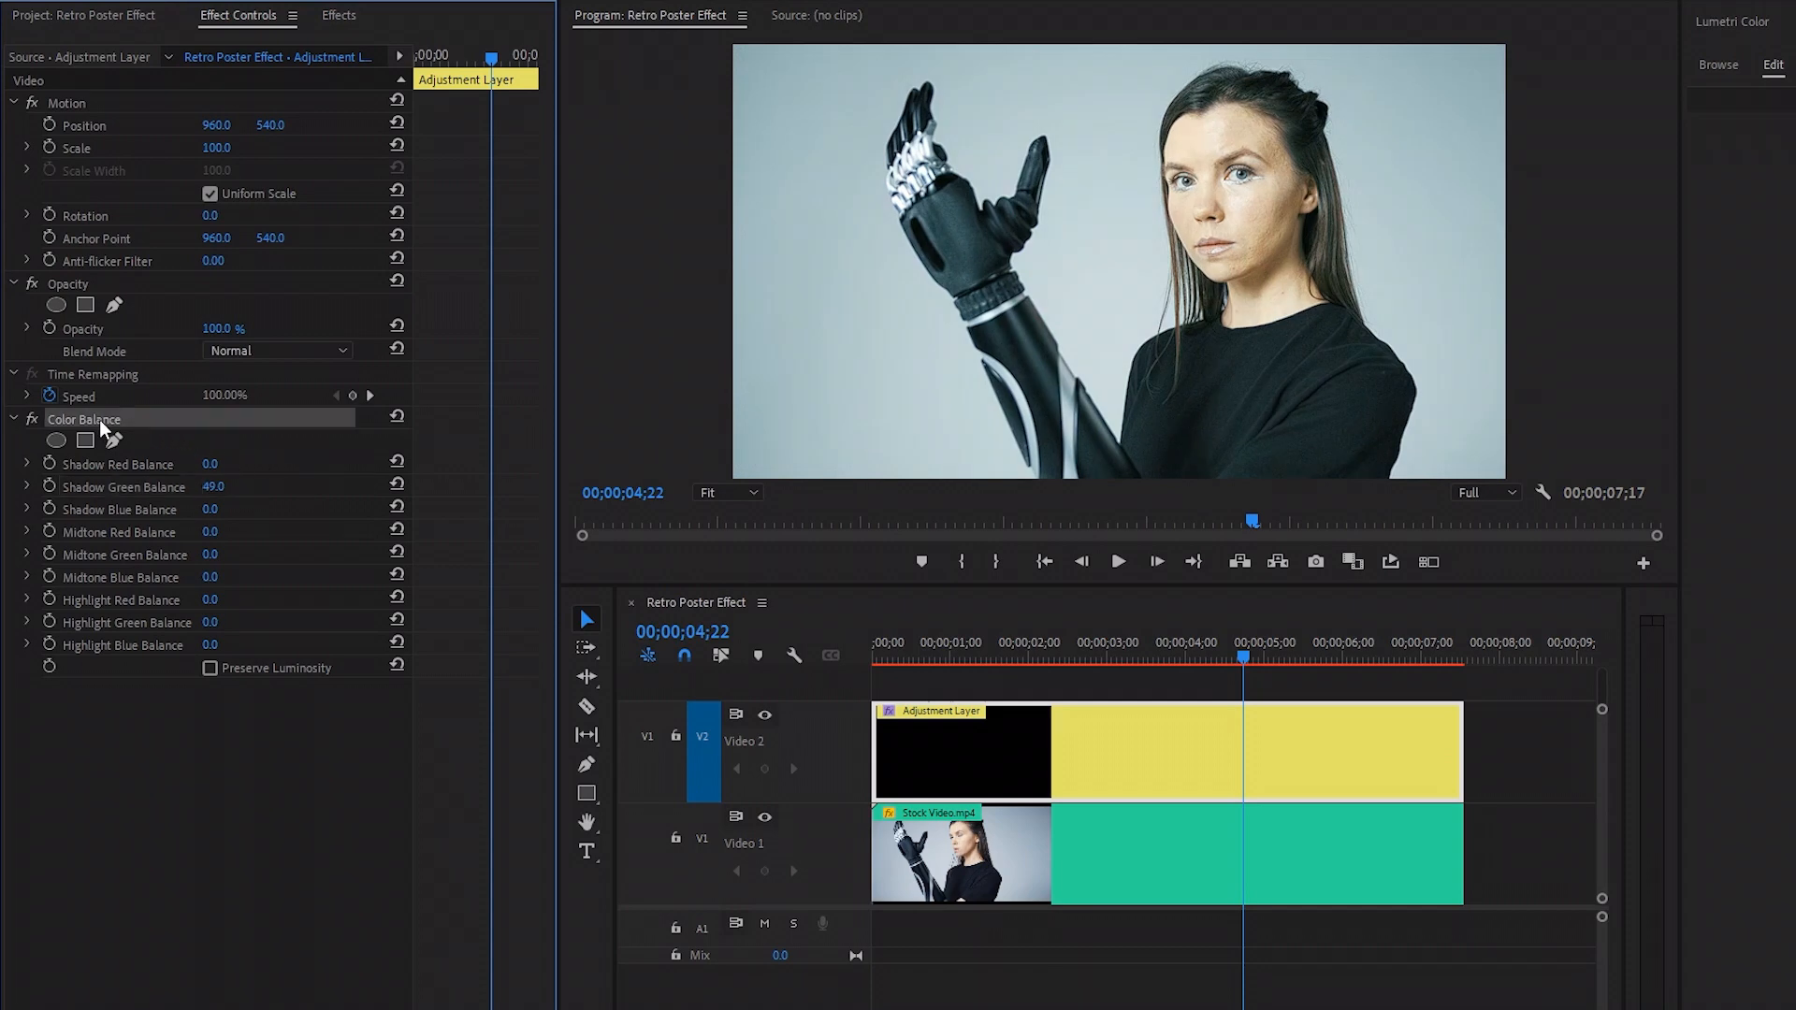
click(16, 423)
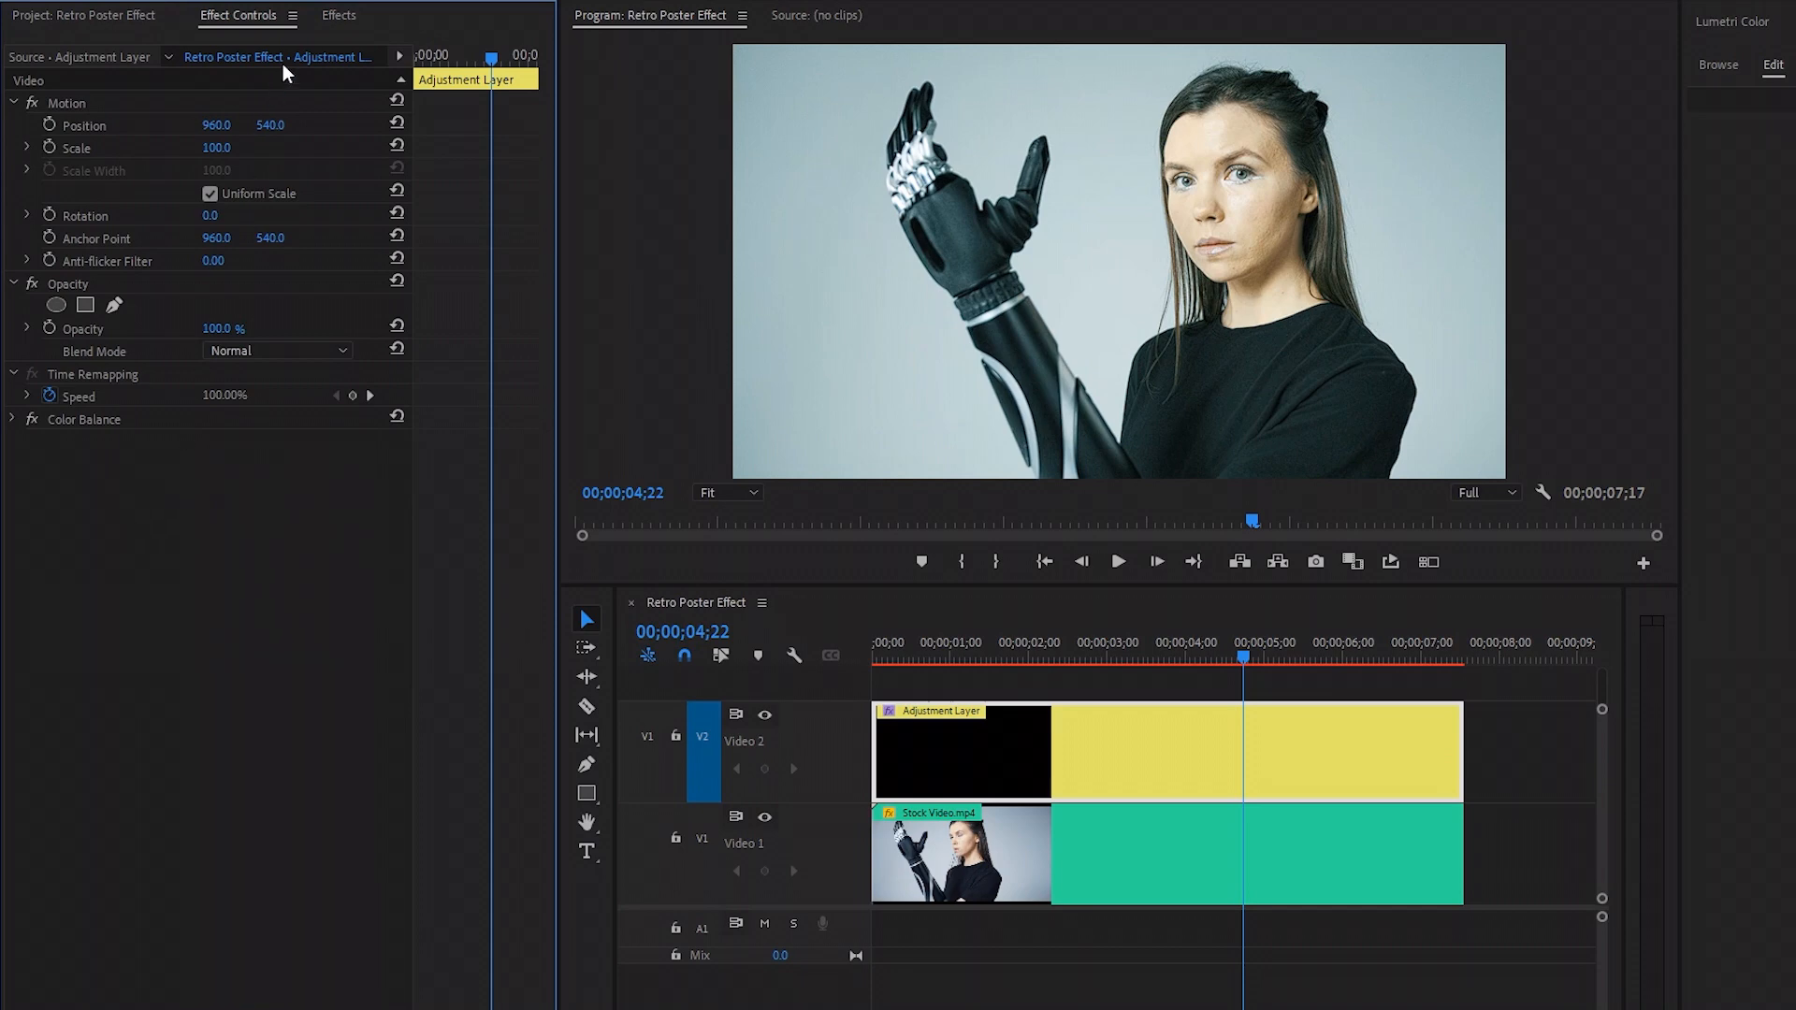
Find the Levels video effect and apply it to the adjustment layer
click(328, 18)
click(217, 43)
click(205, 43)
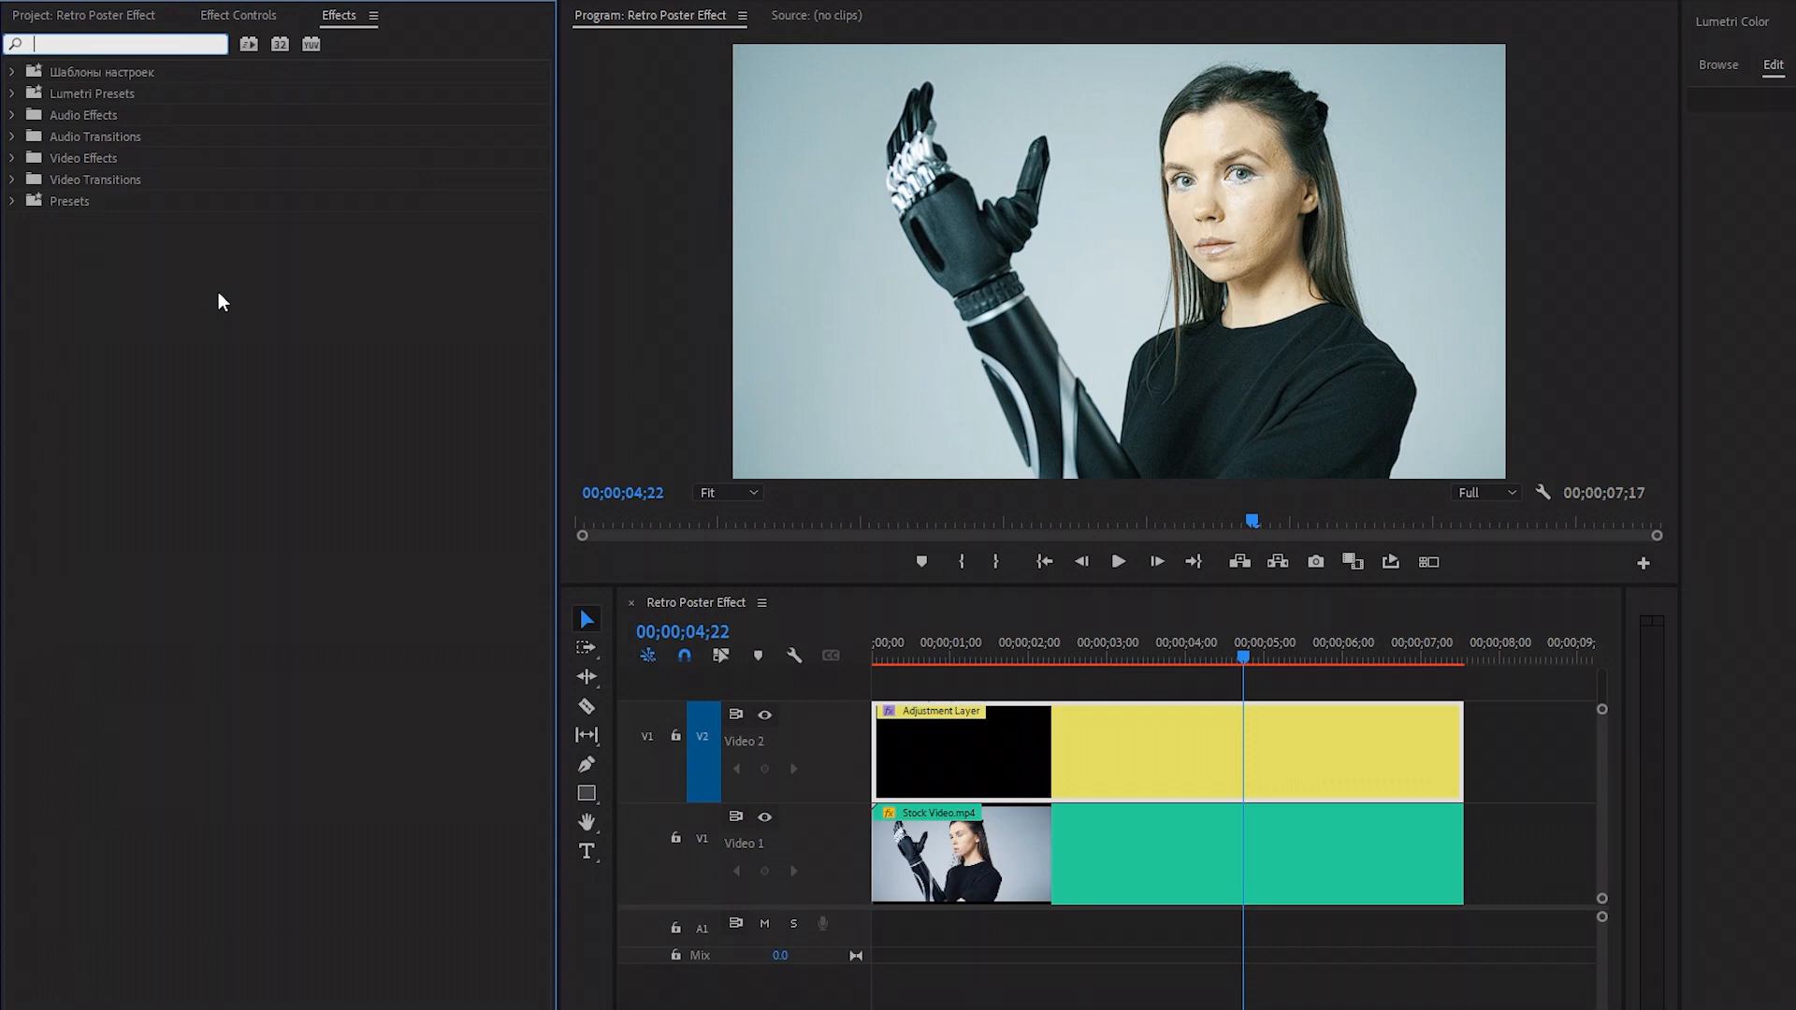
text(level)
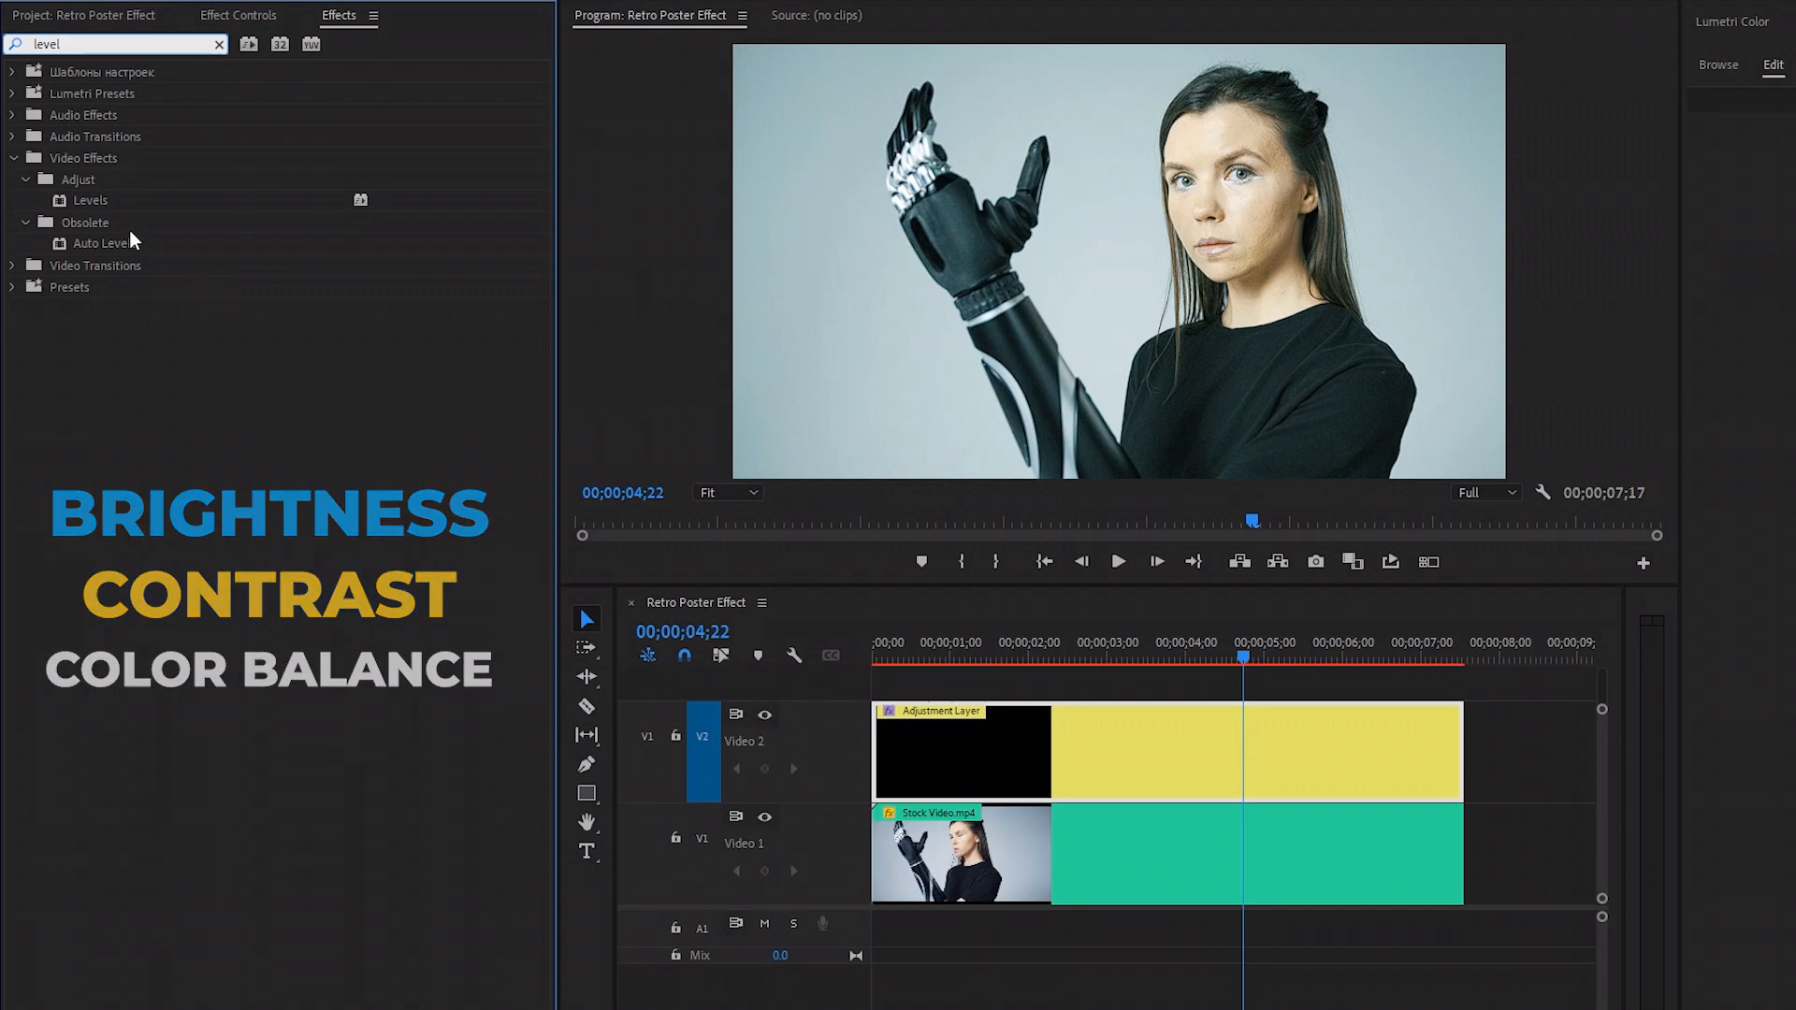
click(157, 200)
drag(83, 200, 1144, 705)
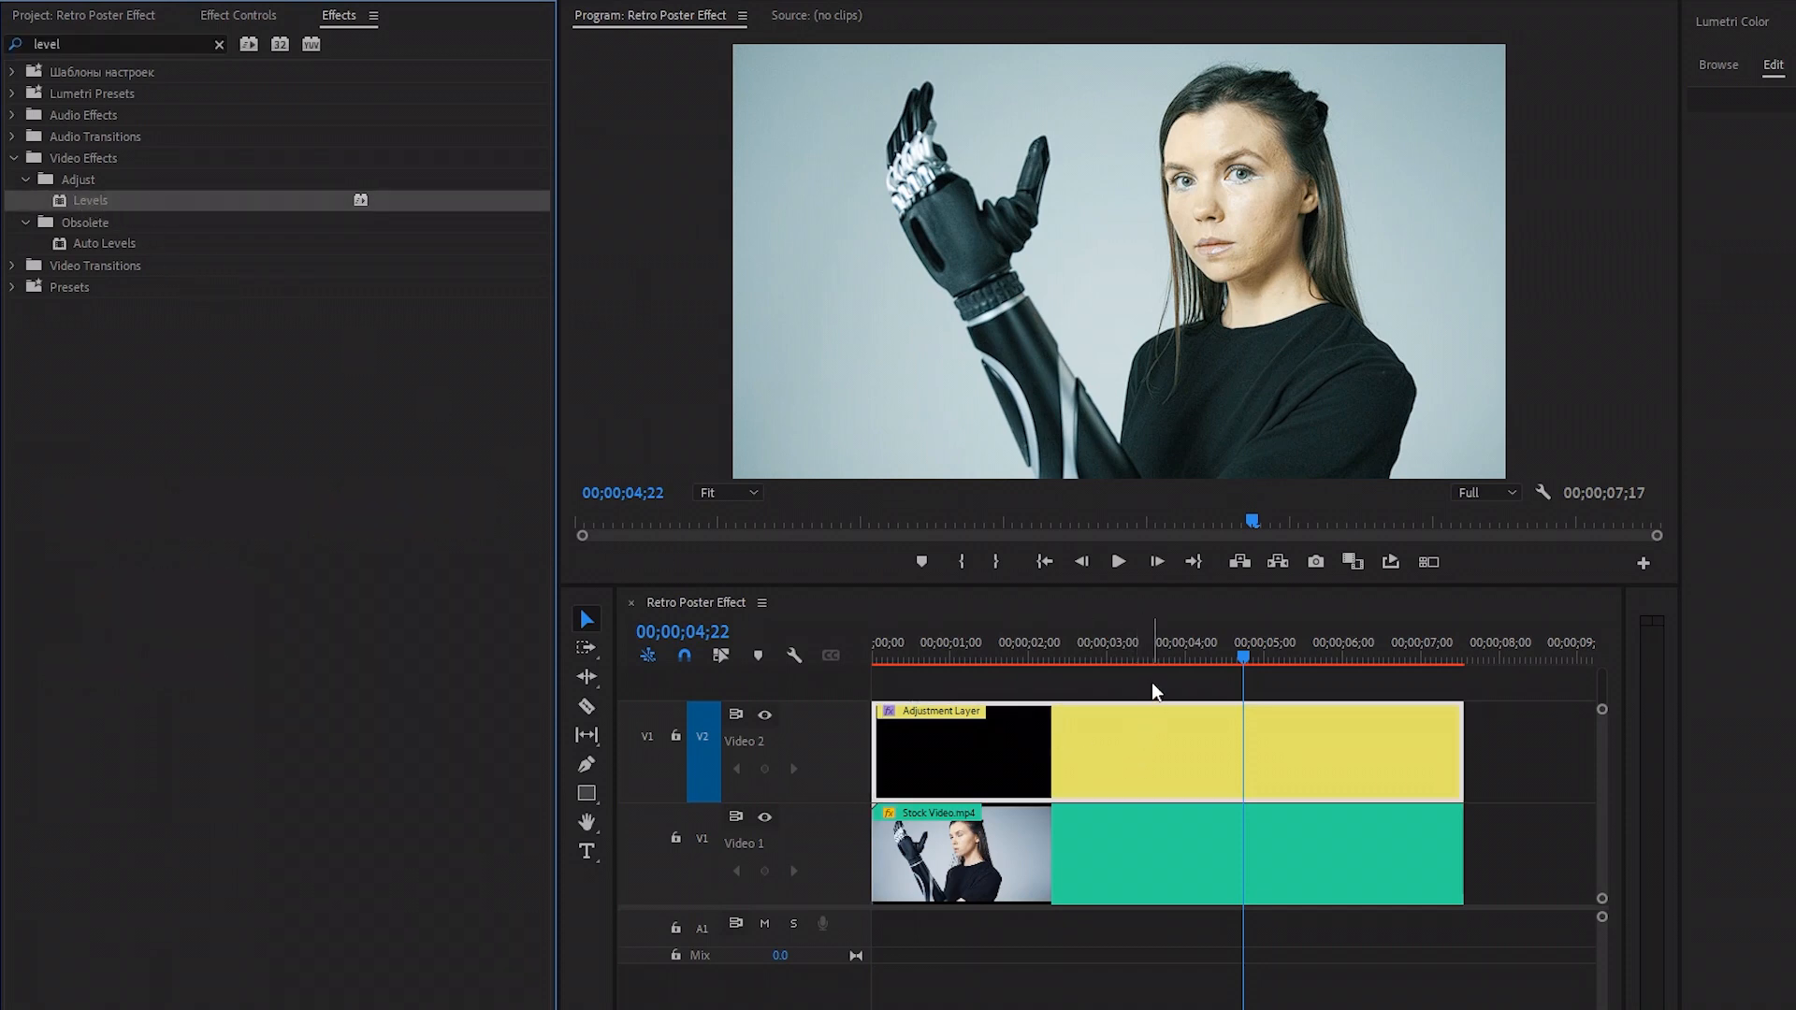
In the Levels effect, set the (RGB) White Input Level to 180 and the (RGB) Black Output Level to 10
click(239, 17)
click(59, 443)
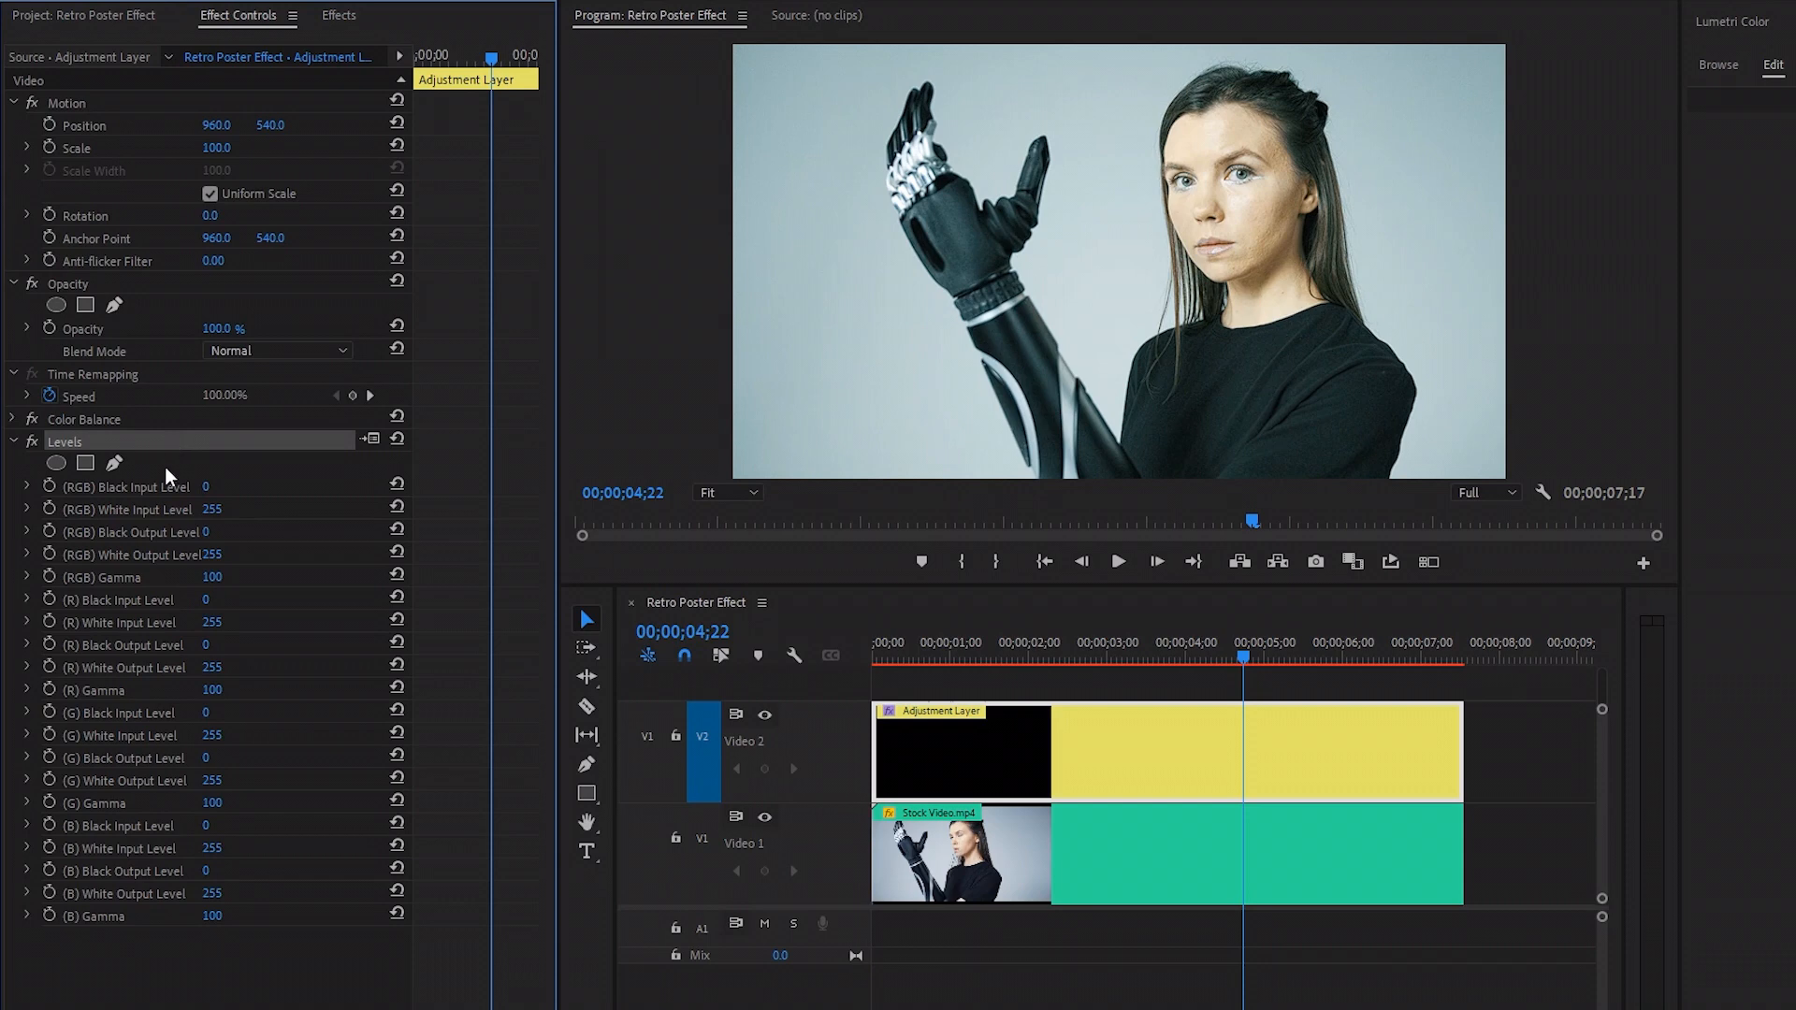
click(109, 510)
click(214, 508)
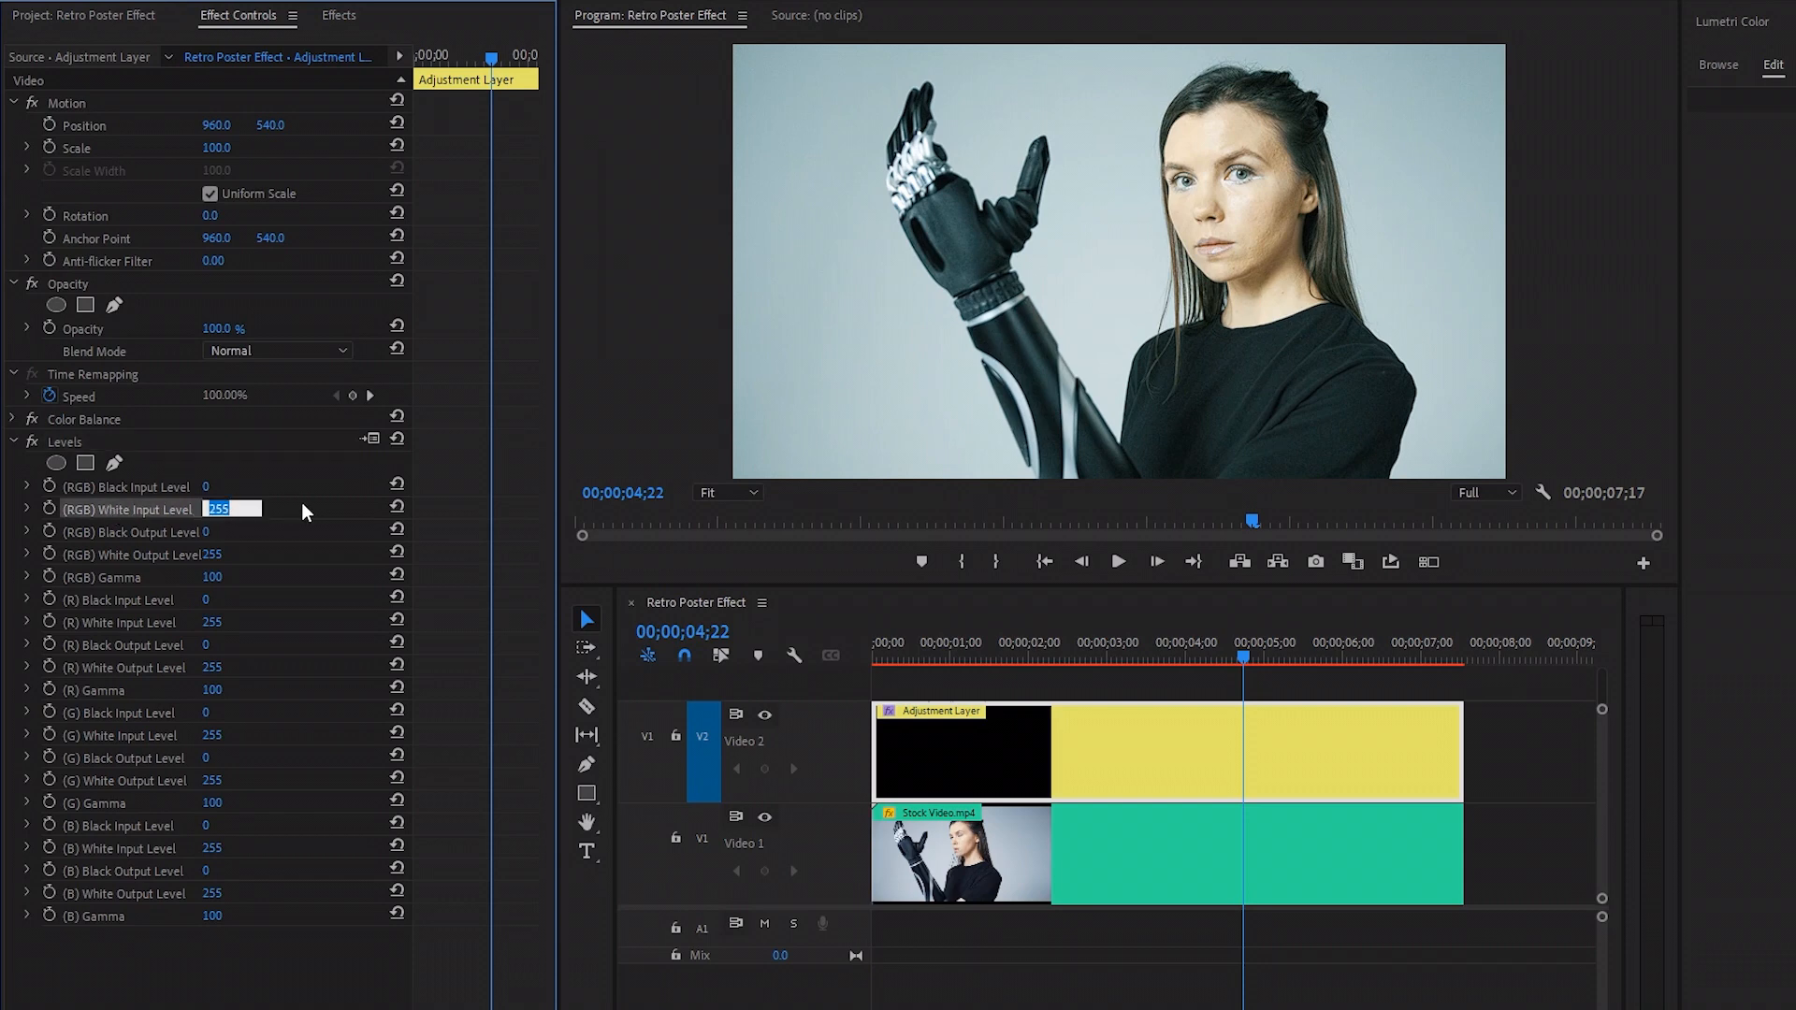
text(180)
key(Return)
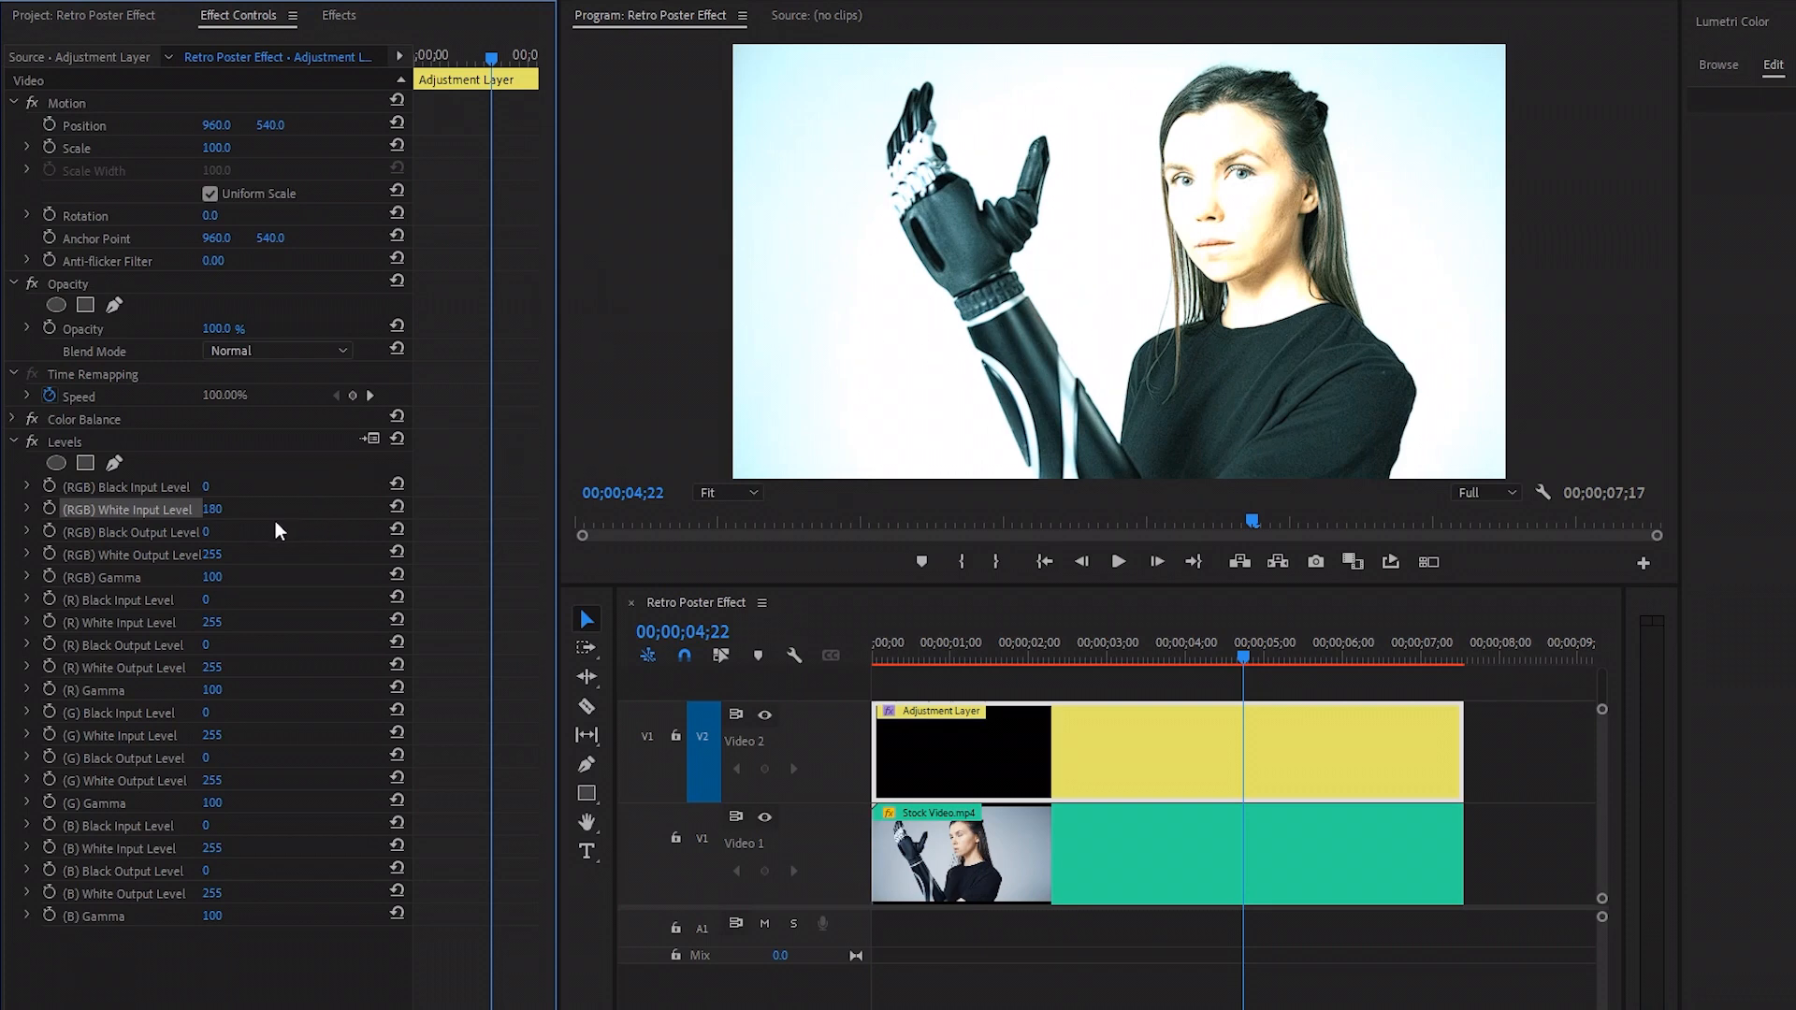
click(149, 533)
click(206, 531)
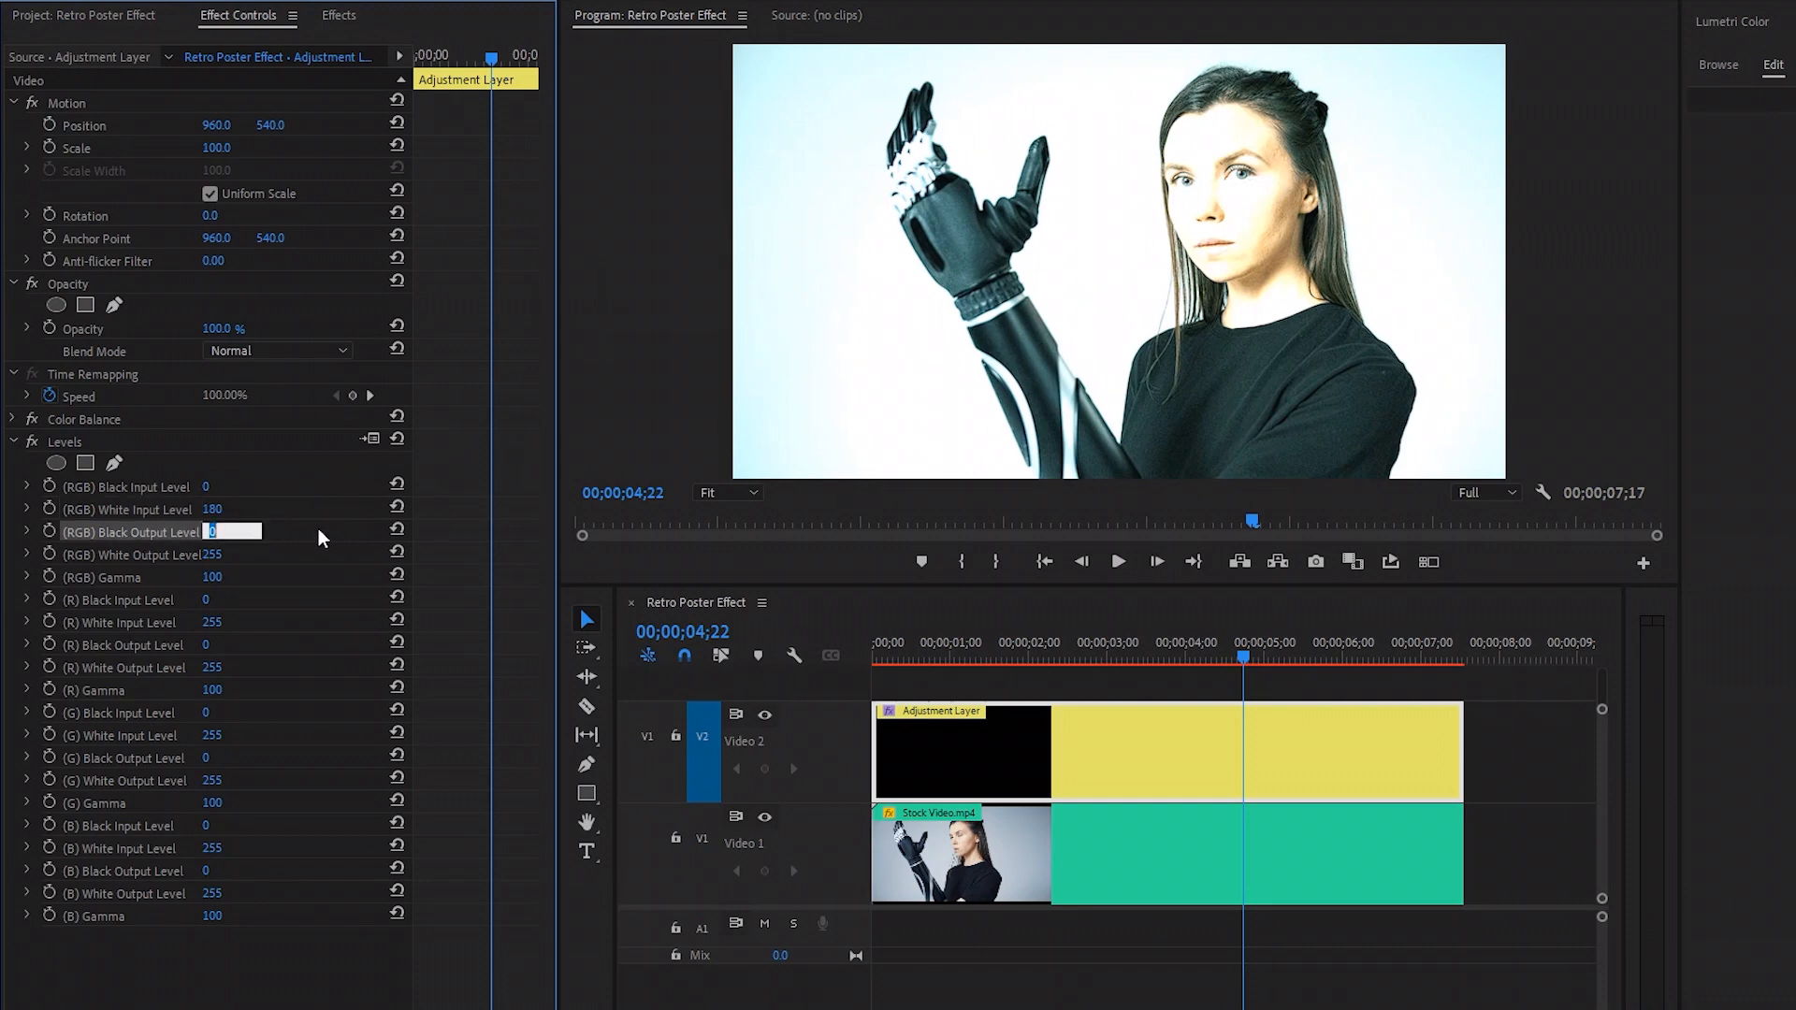
text(10)
key(Return)
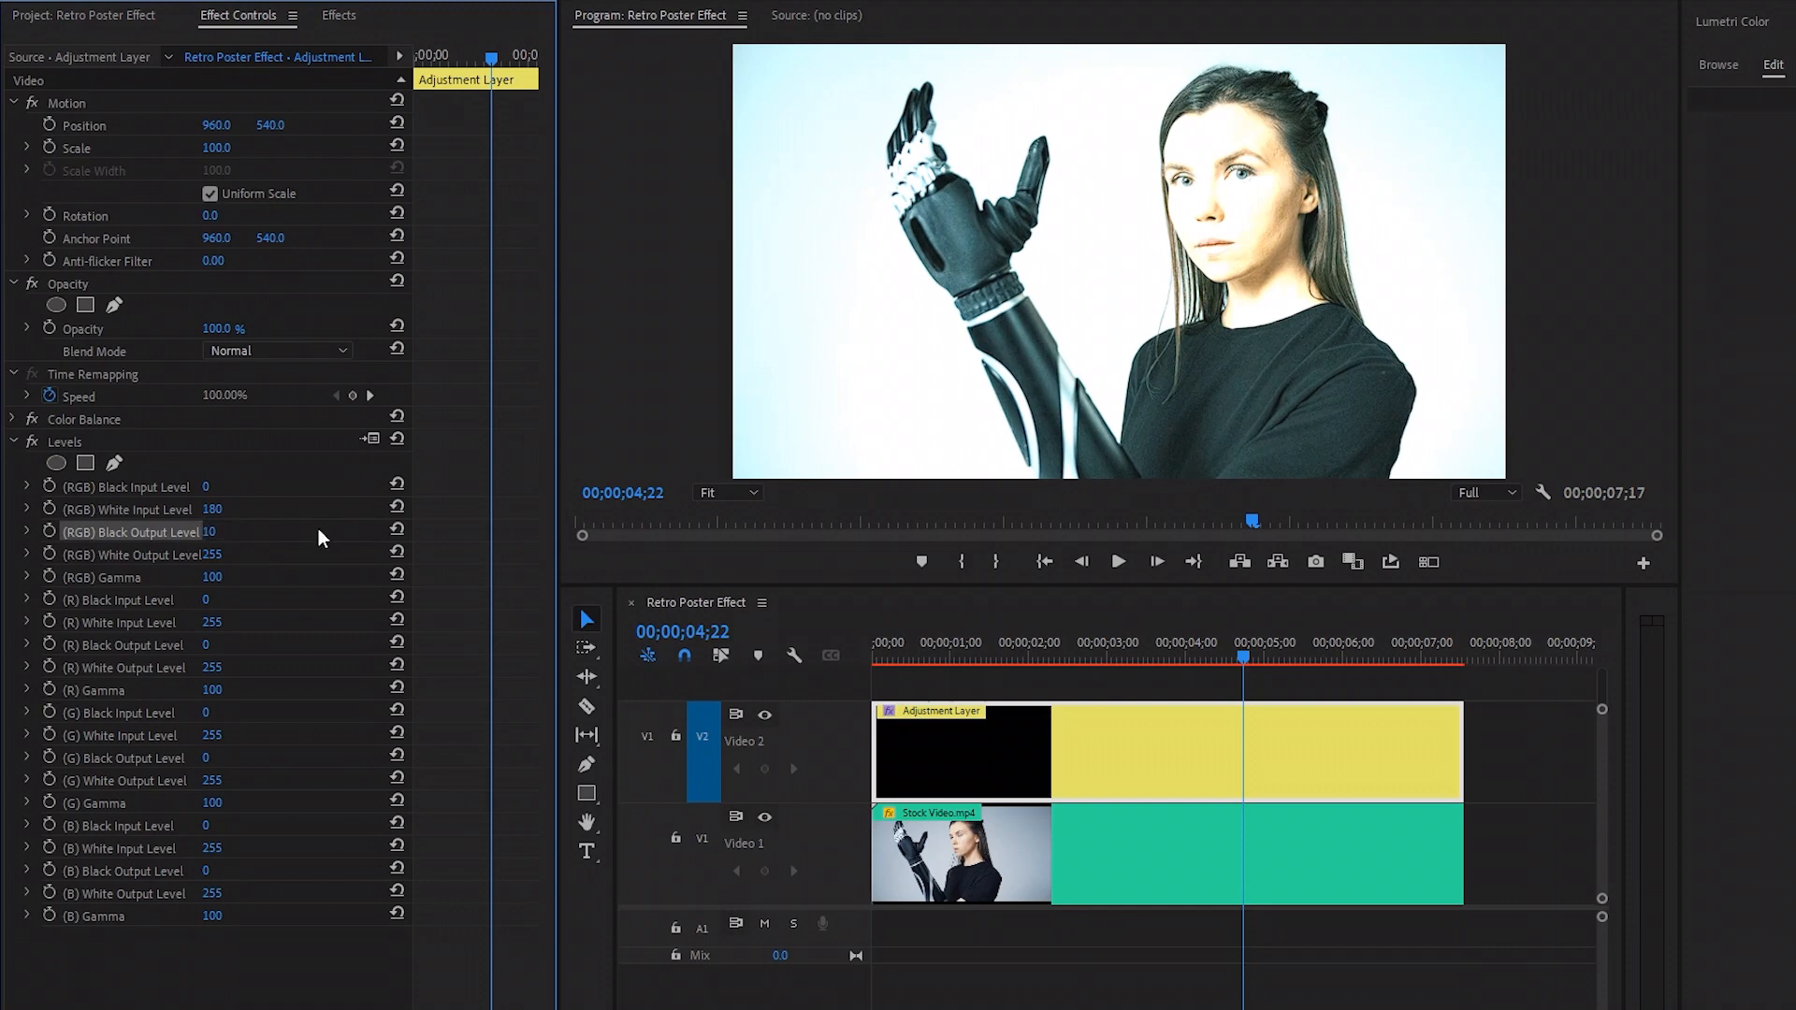
Set the (RGB) Gamma of the Levels effect to 19 and collapse the effect's settings
click(117, 580)
click(218, 577)
text(19)
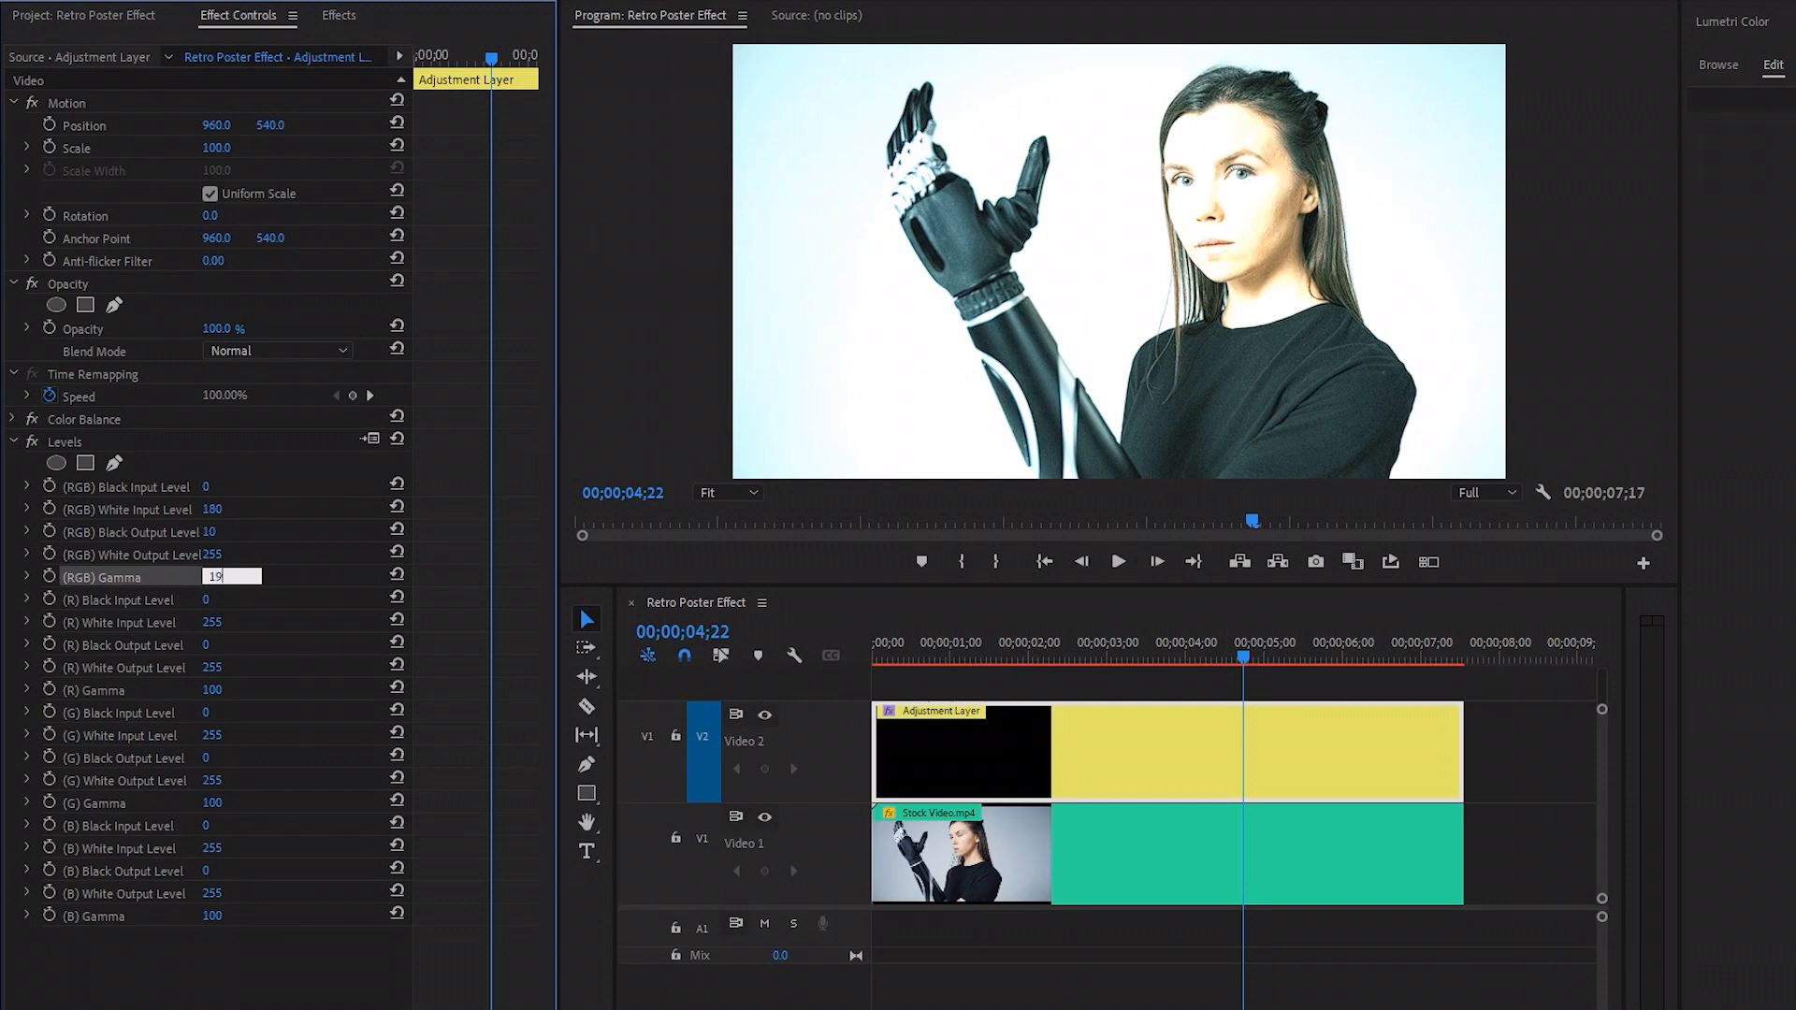
key(Return)
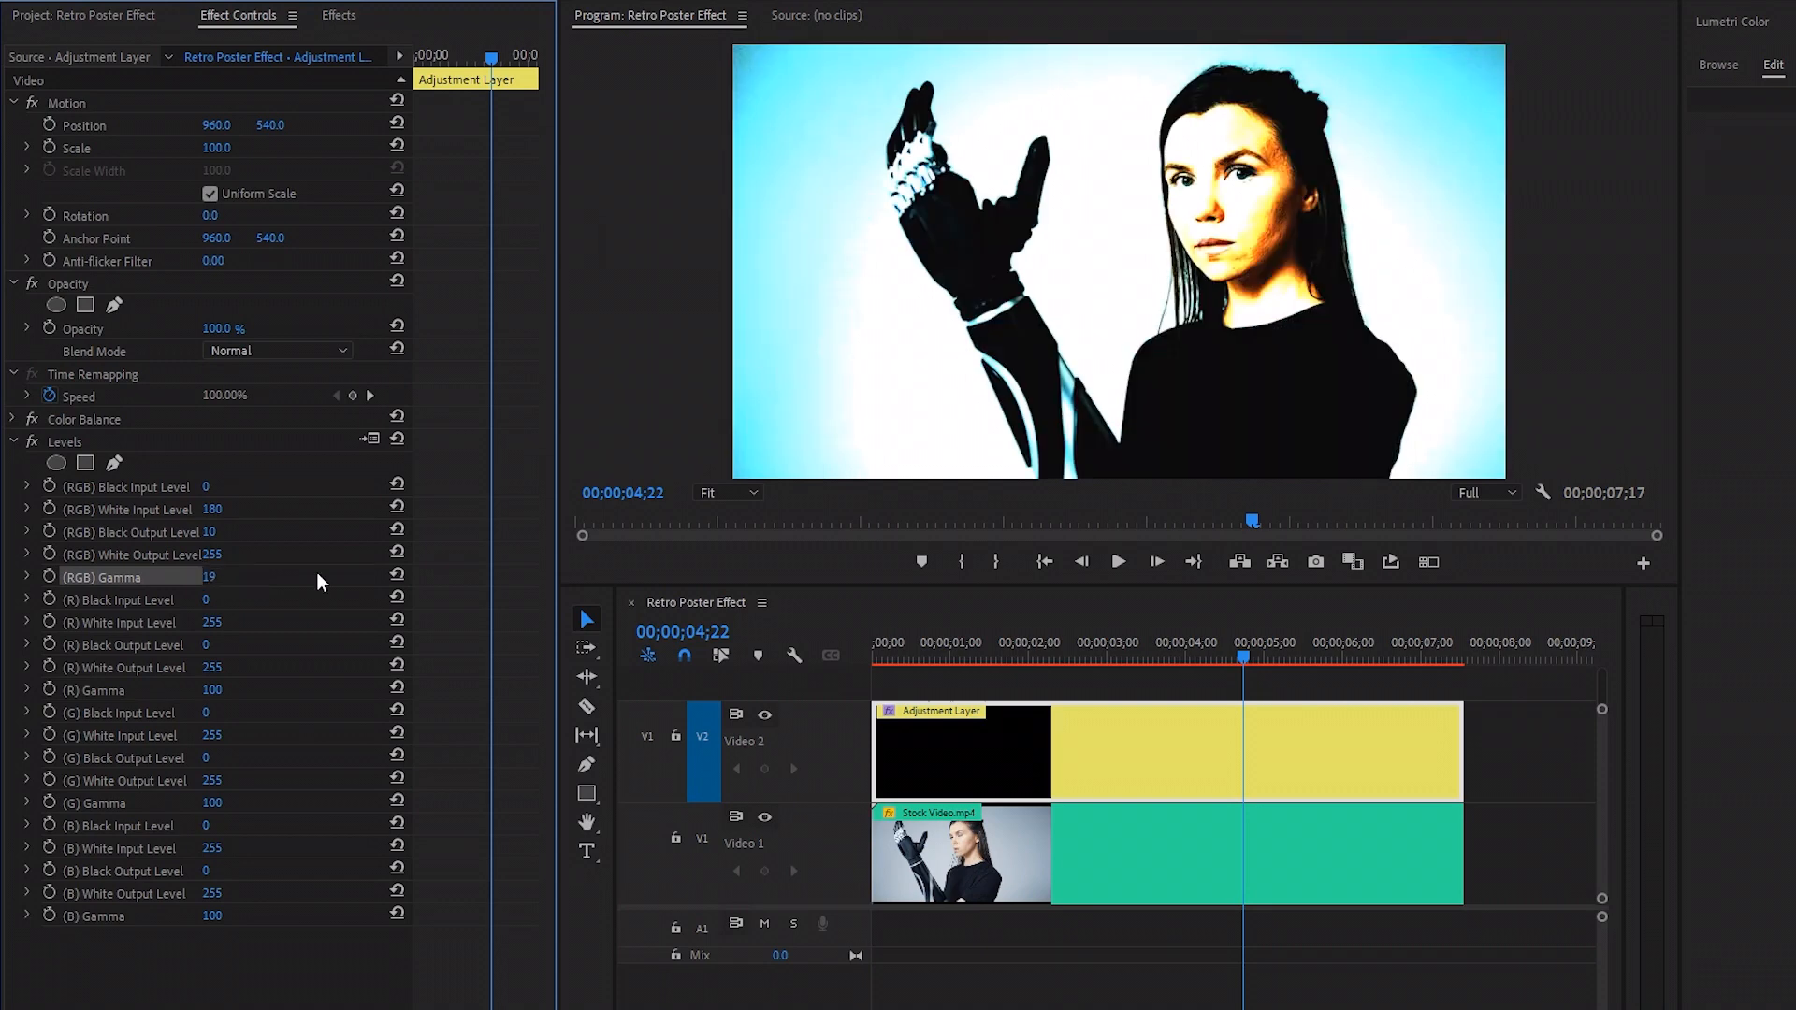
click(78, 442)
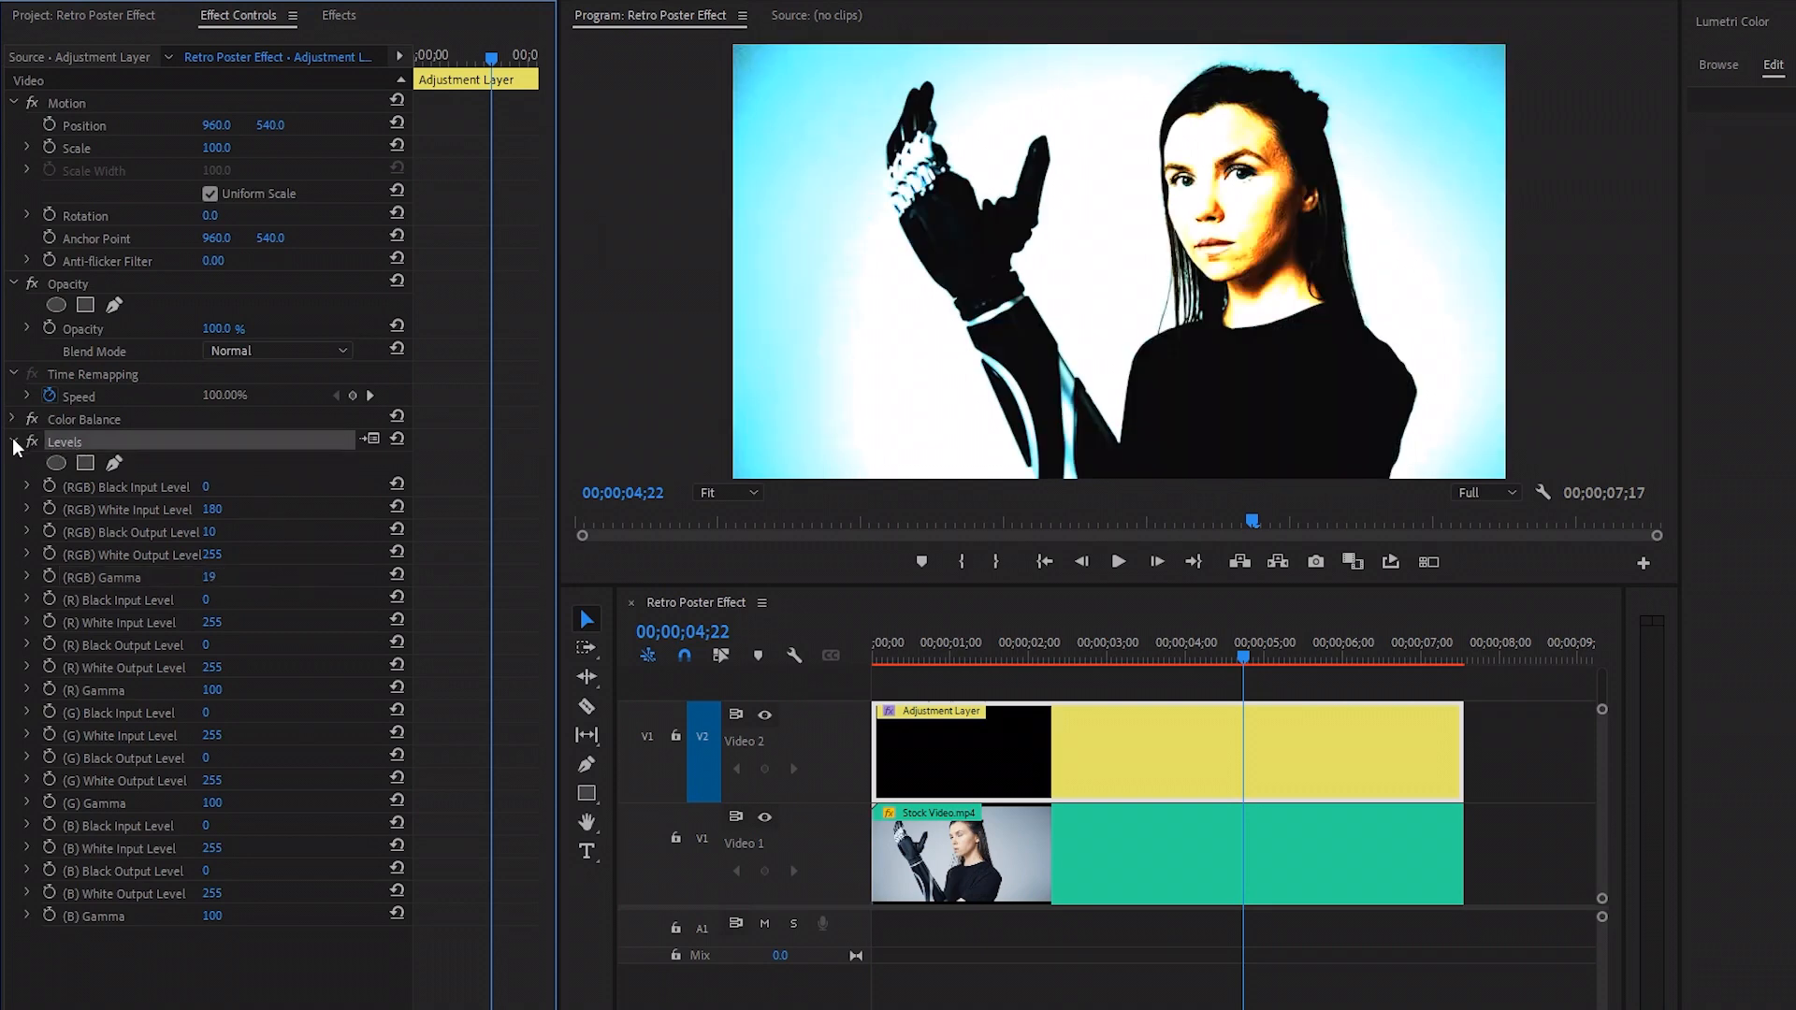
click(13, 441)
drag(413, 573, 449, 581)
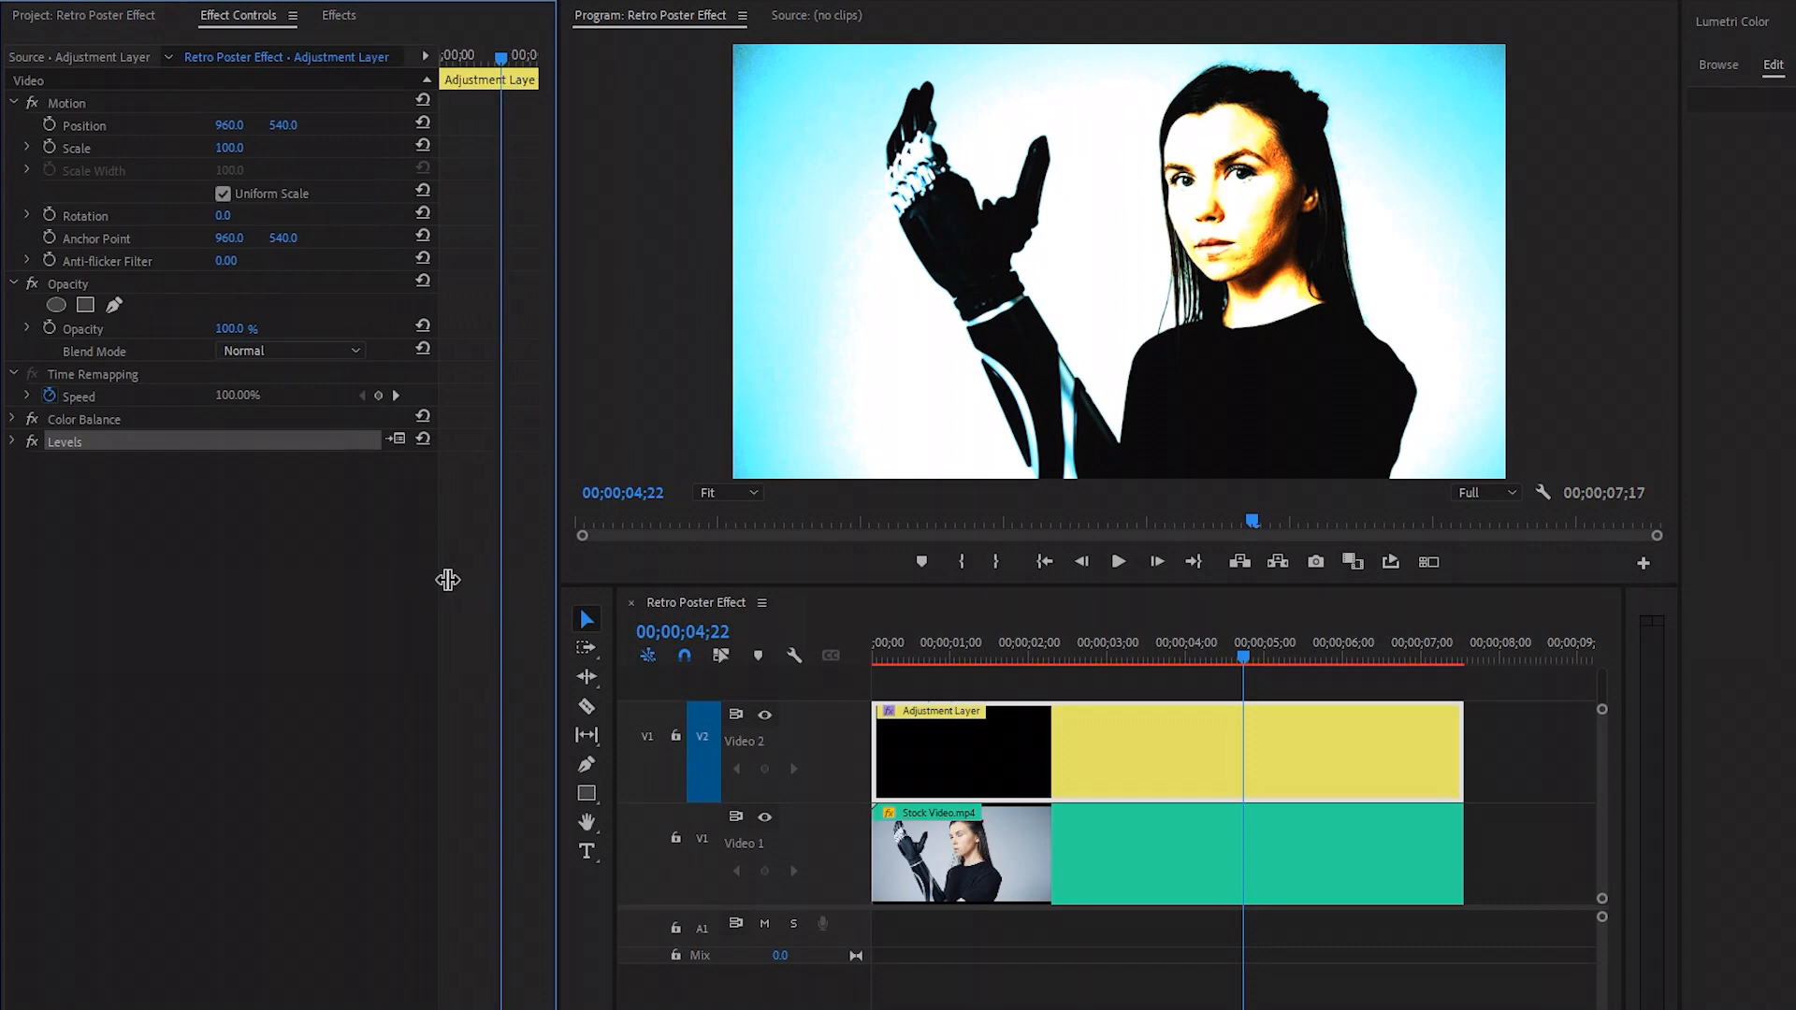
click(404, 599)
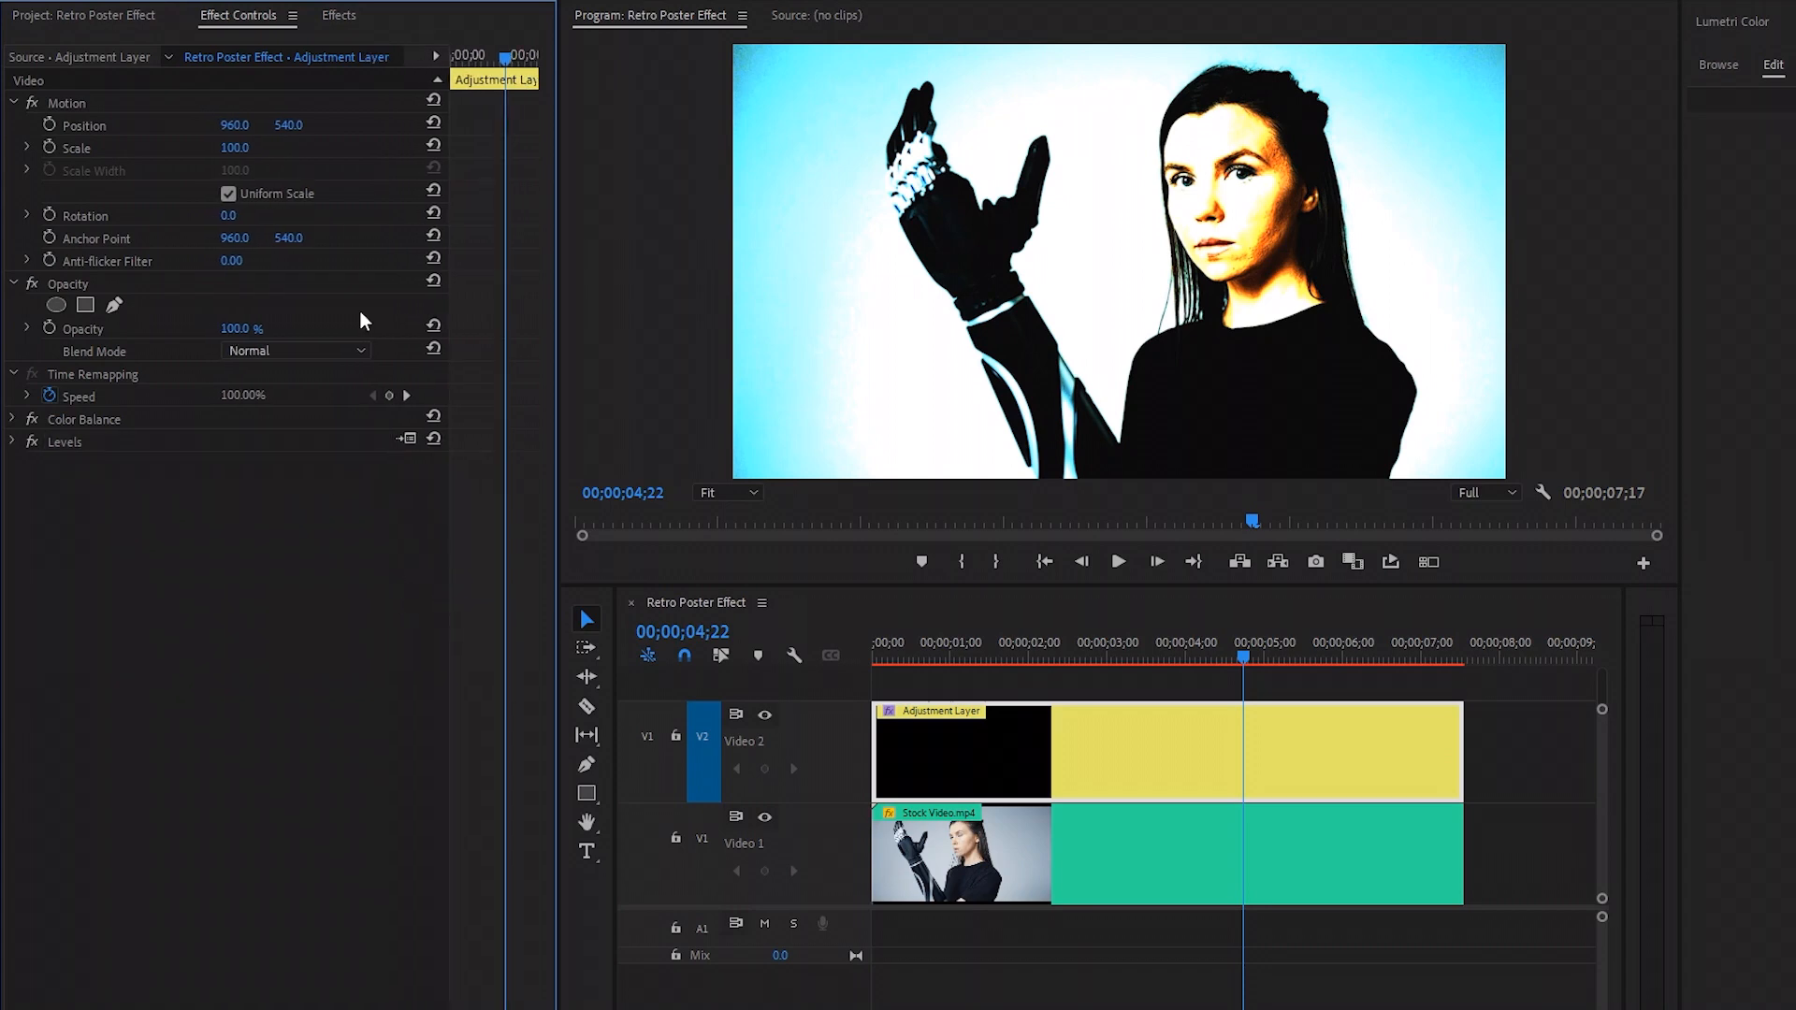
Find the Arithmetic video effect and apply it to the adjustment layer
click(339, 16)
click(222, 44)
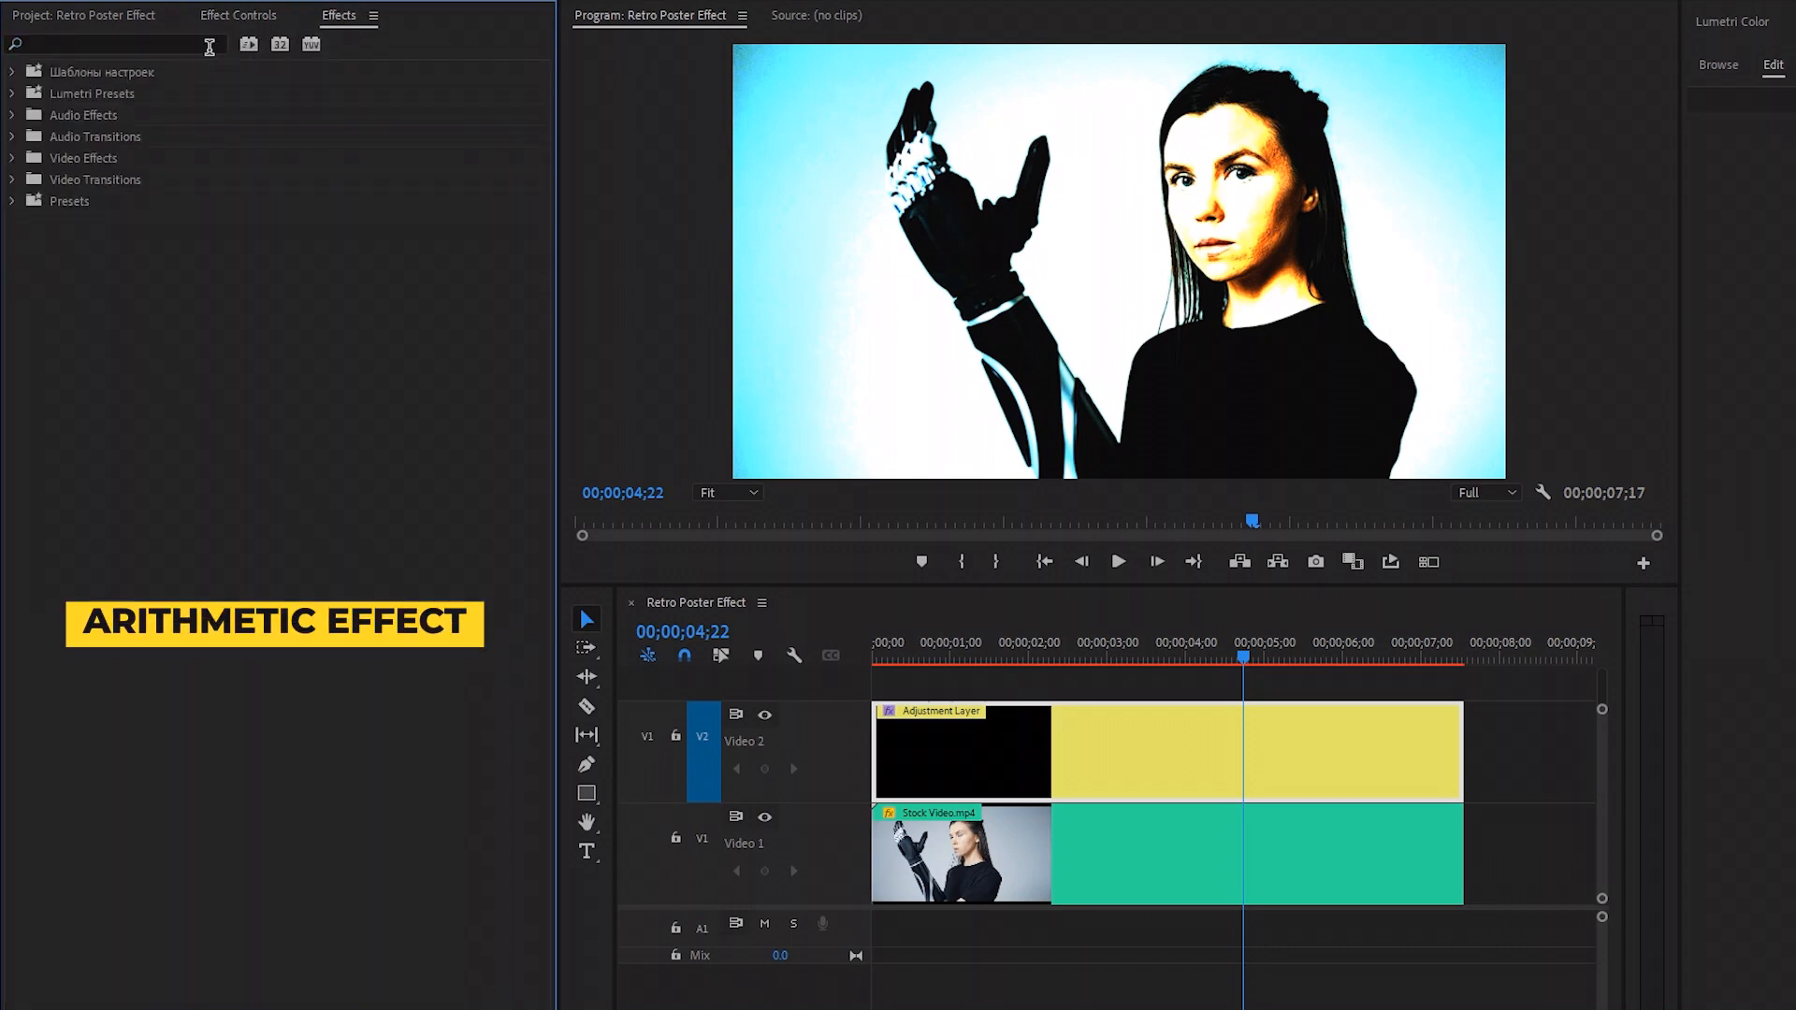
text(Arith)
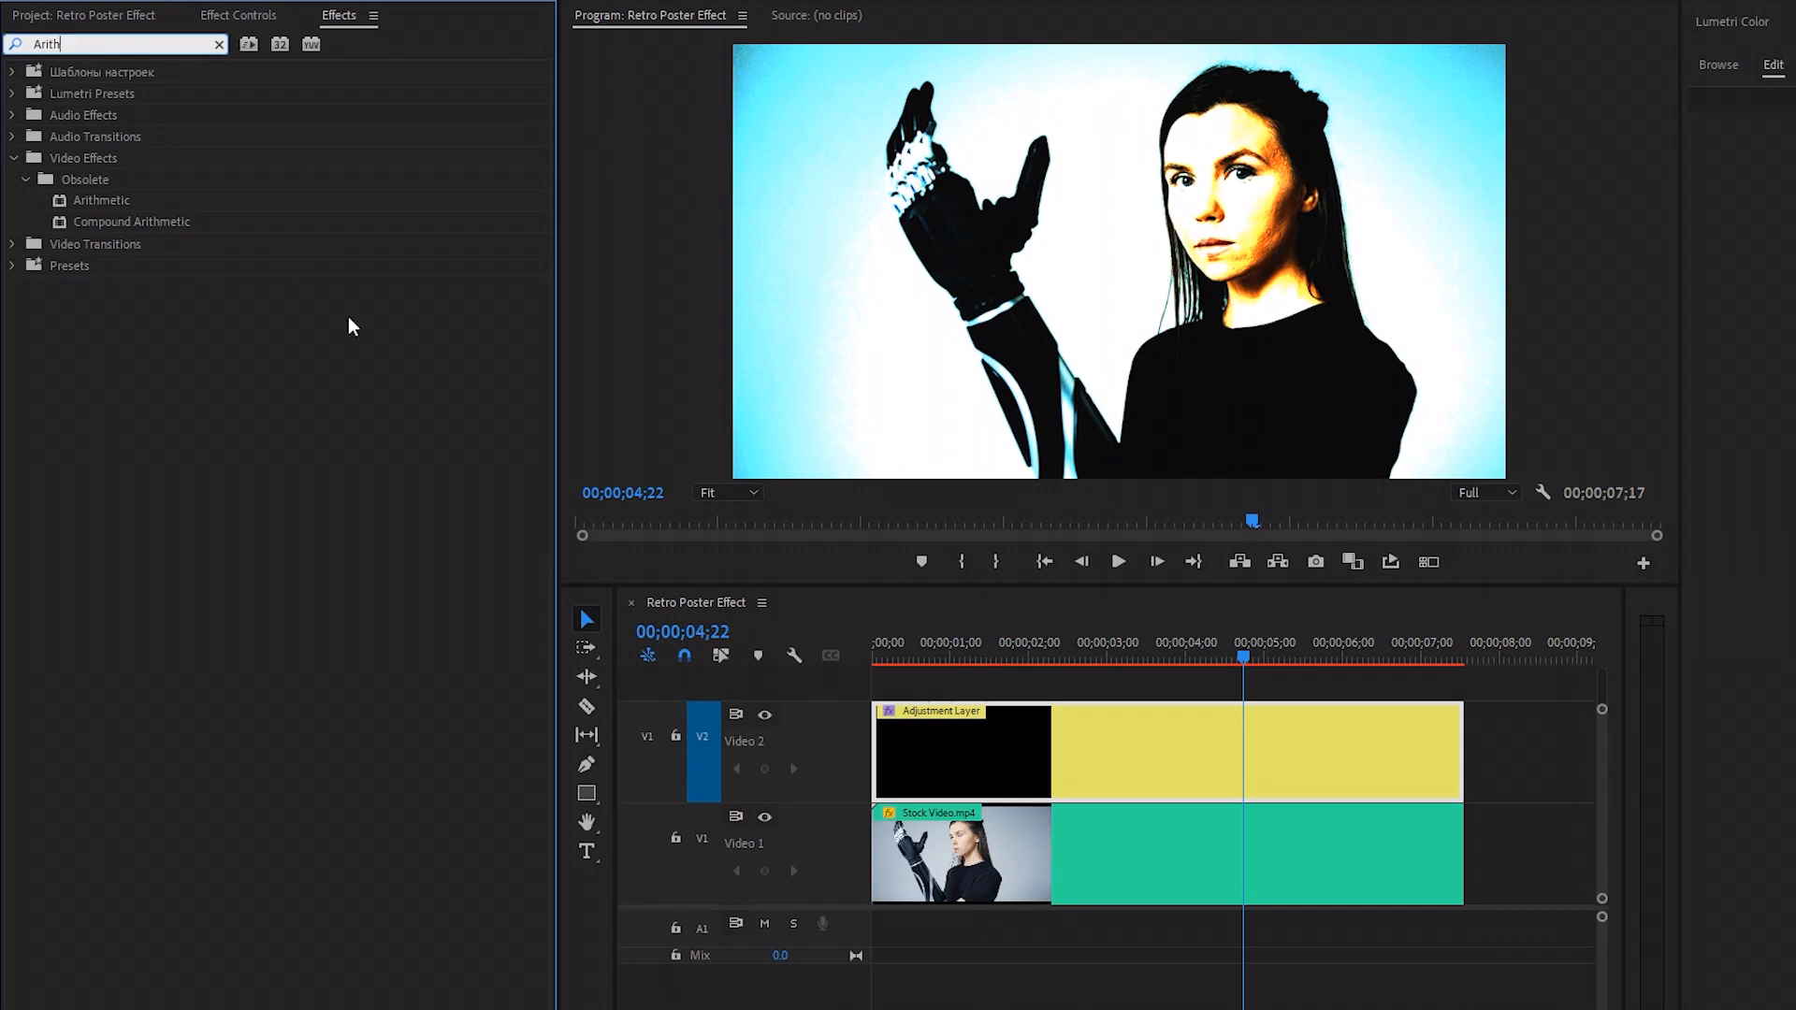
drag(98, 197, 1148, 766)
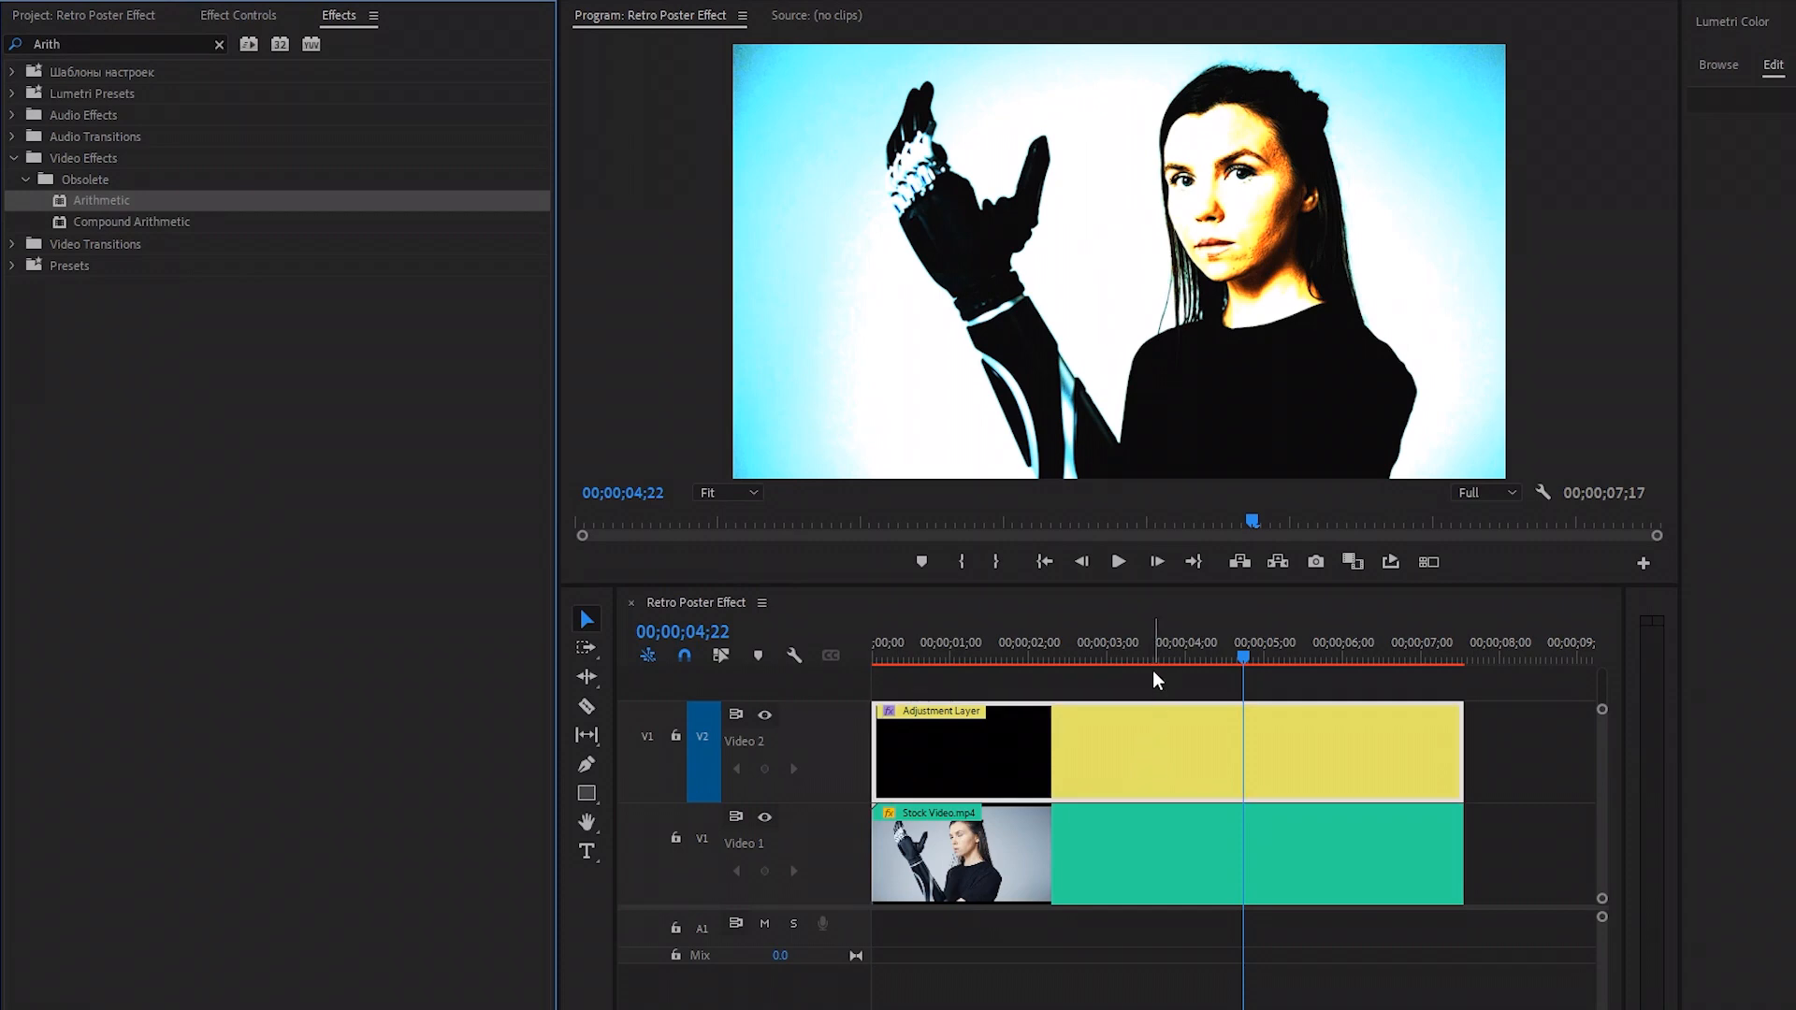
In the Arithmetic effect, set the operator to Or and the Red Value to 255
click(250, 18)
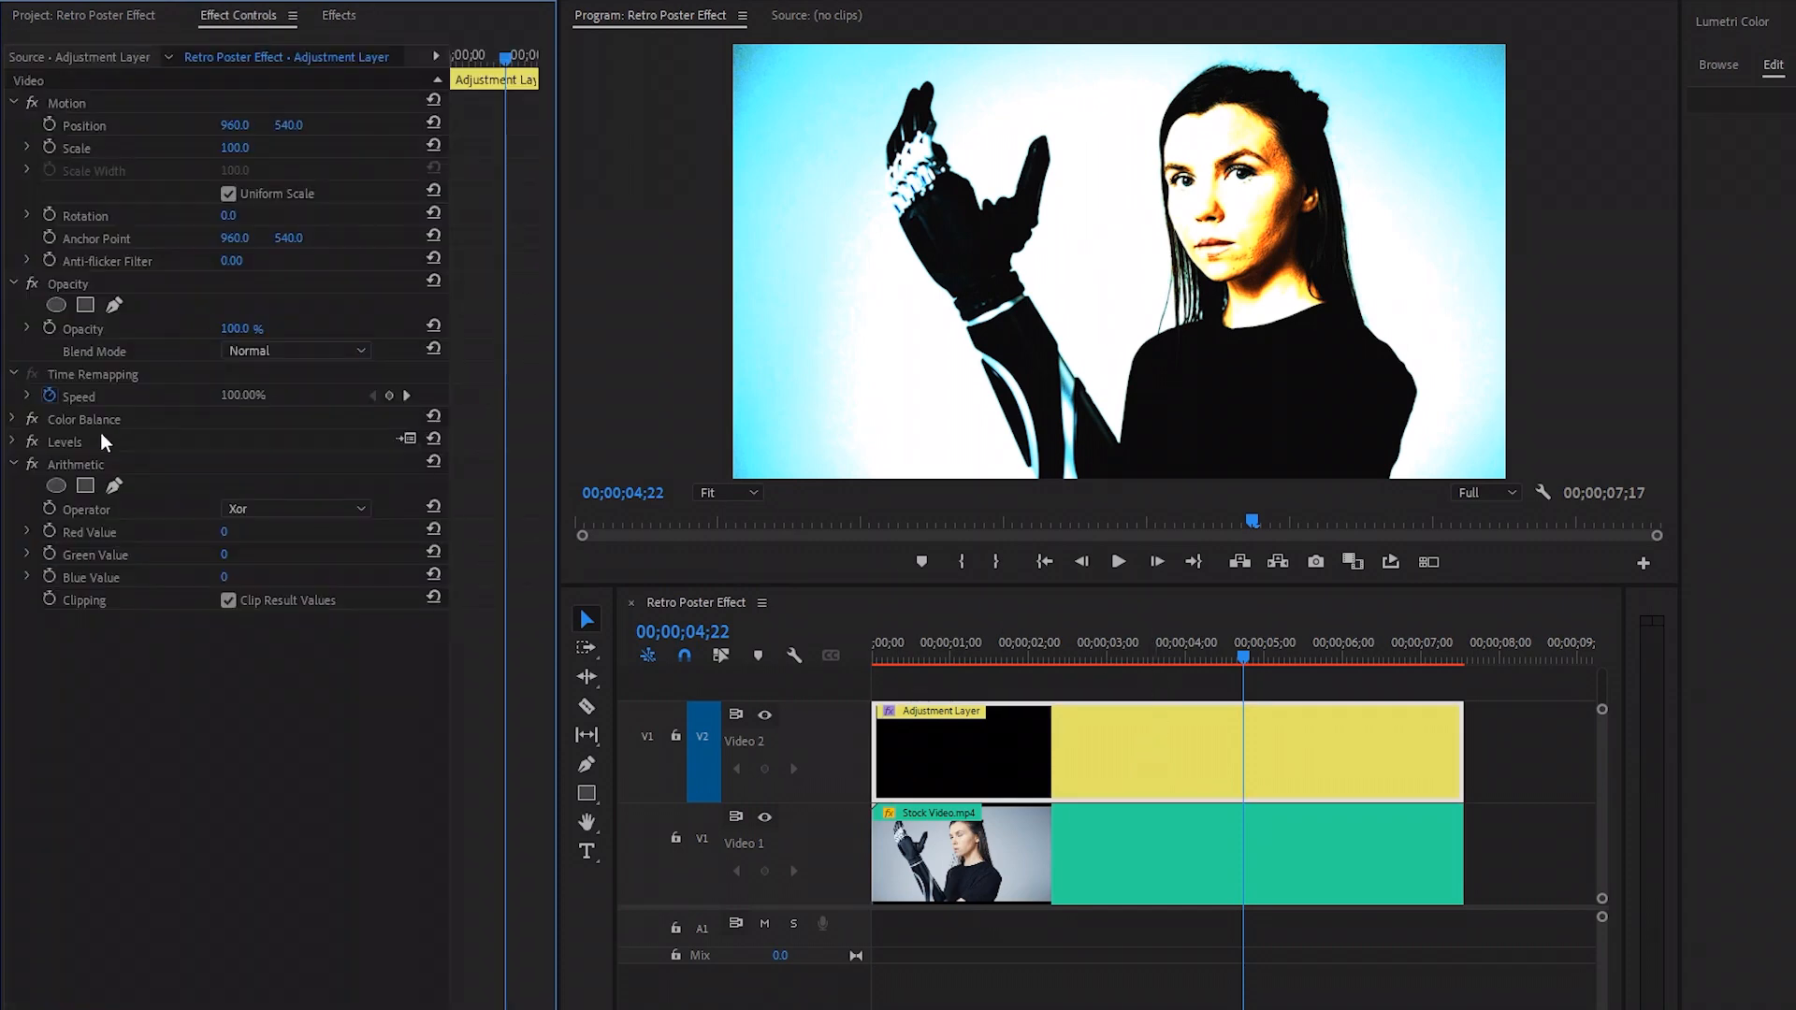
click(60, 468)
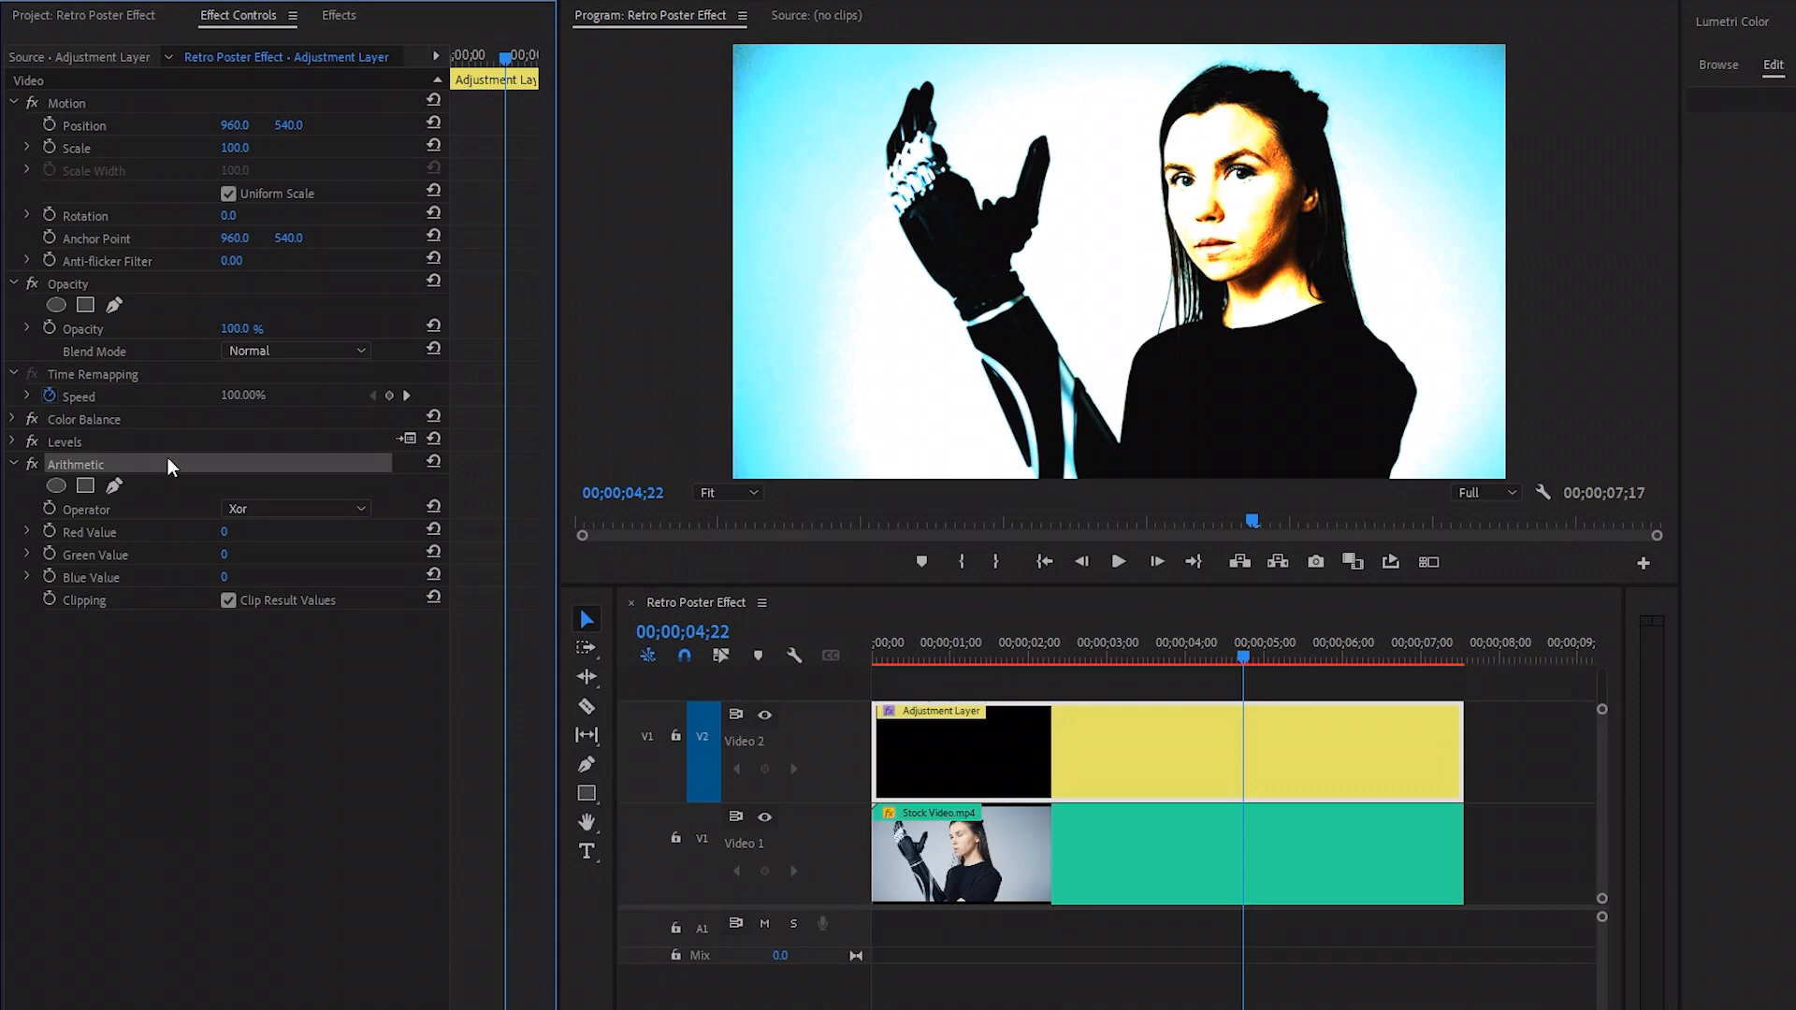
click(100, 509)
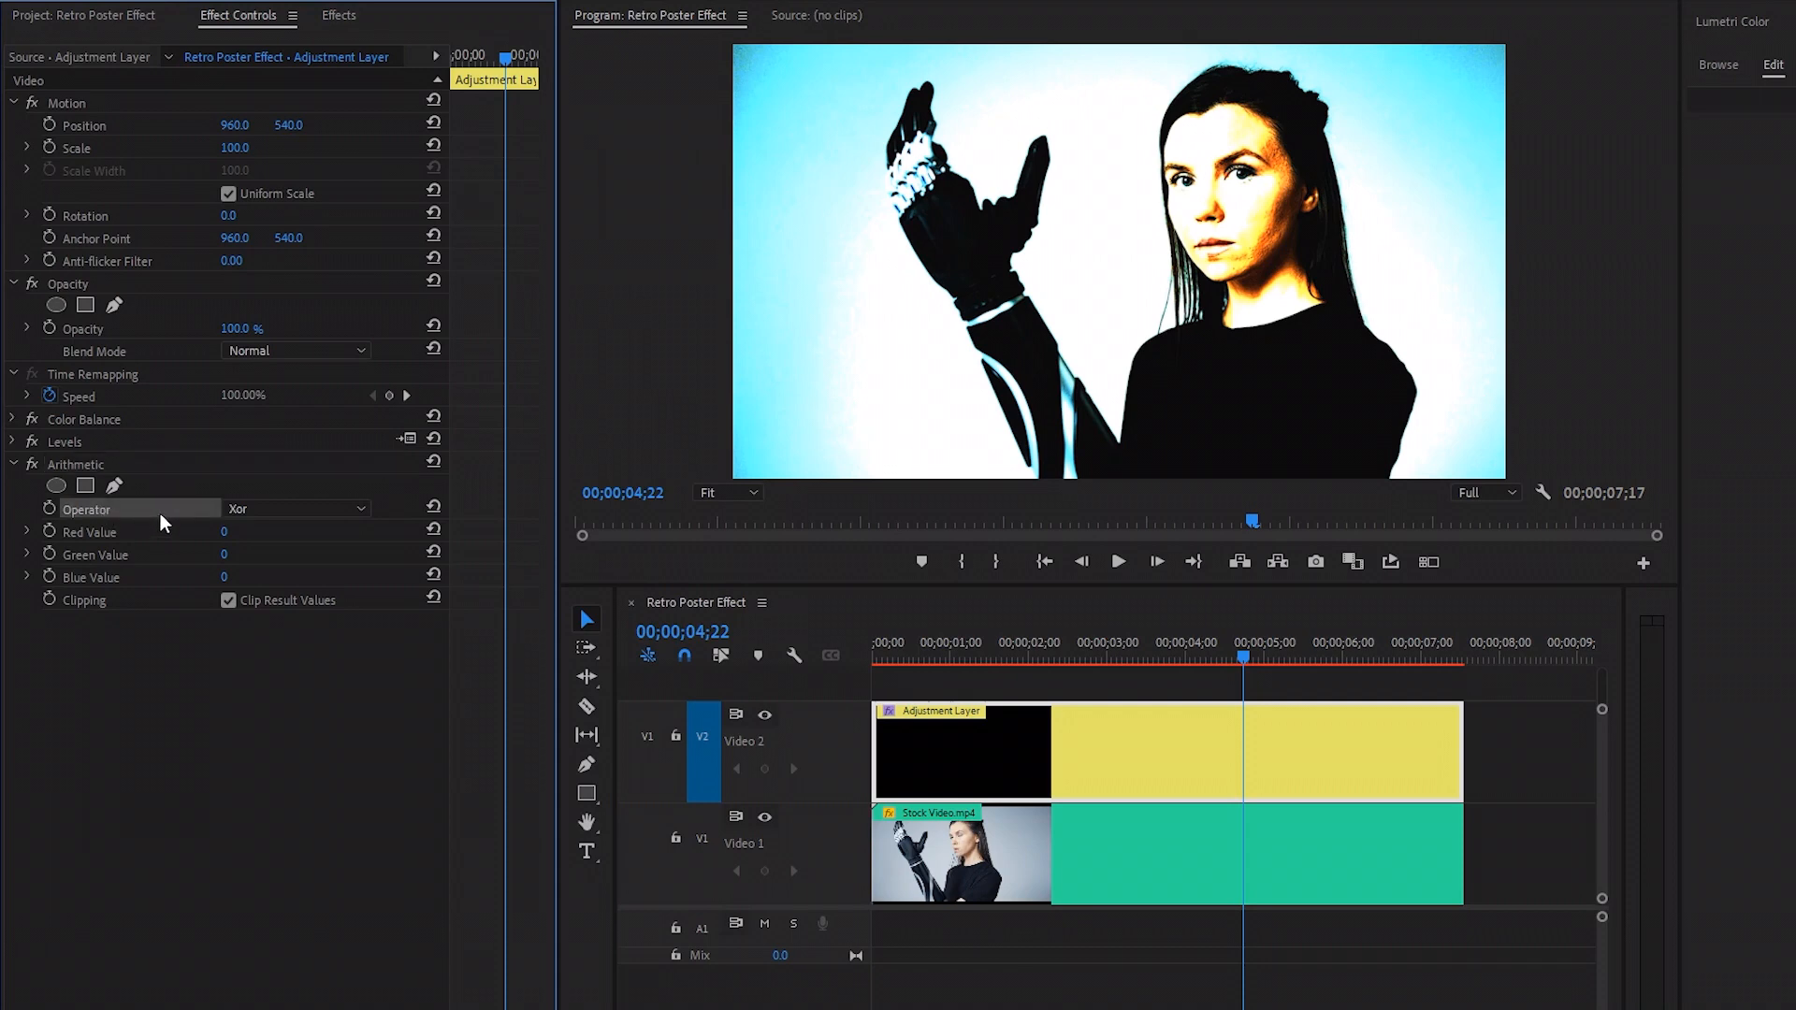
click(271, 509)
click(310, 553)
click(104, 533)
click(225, 532)
text(255)
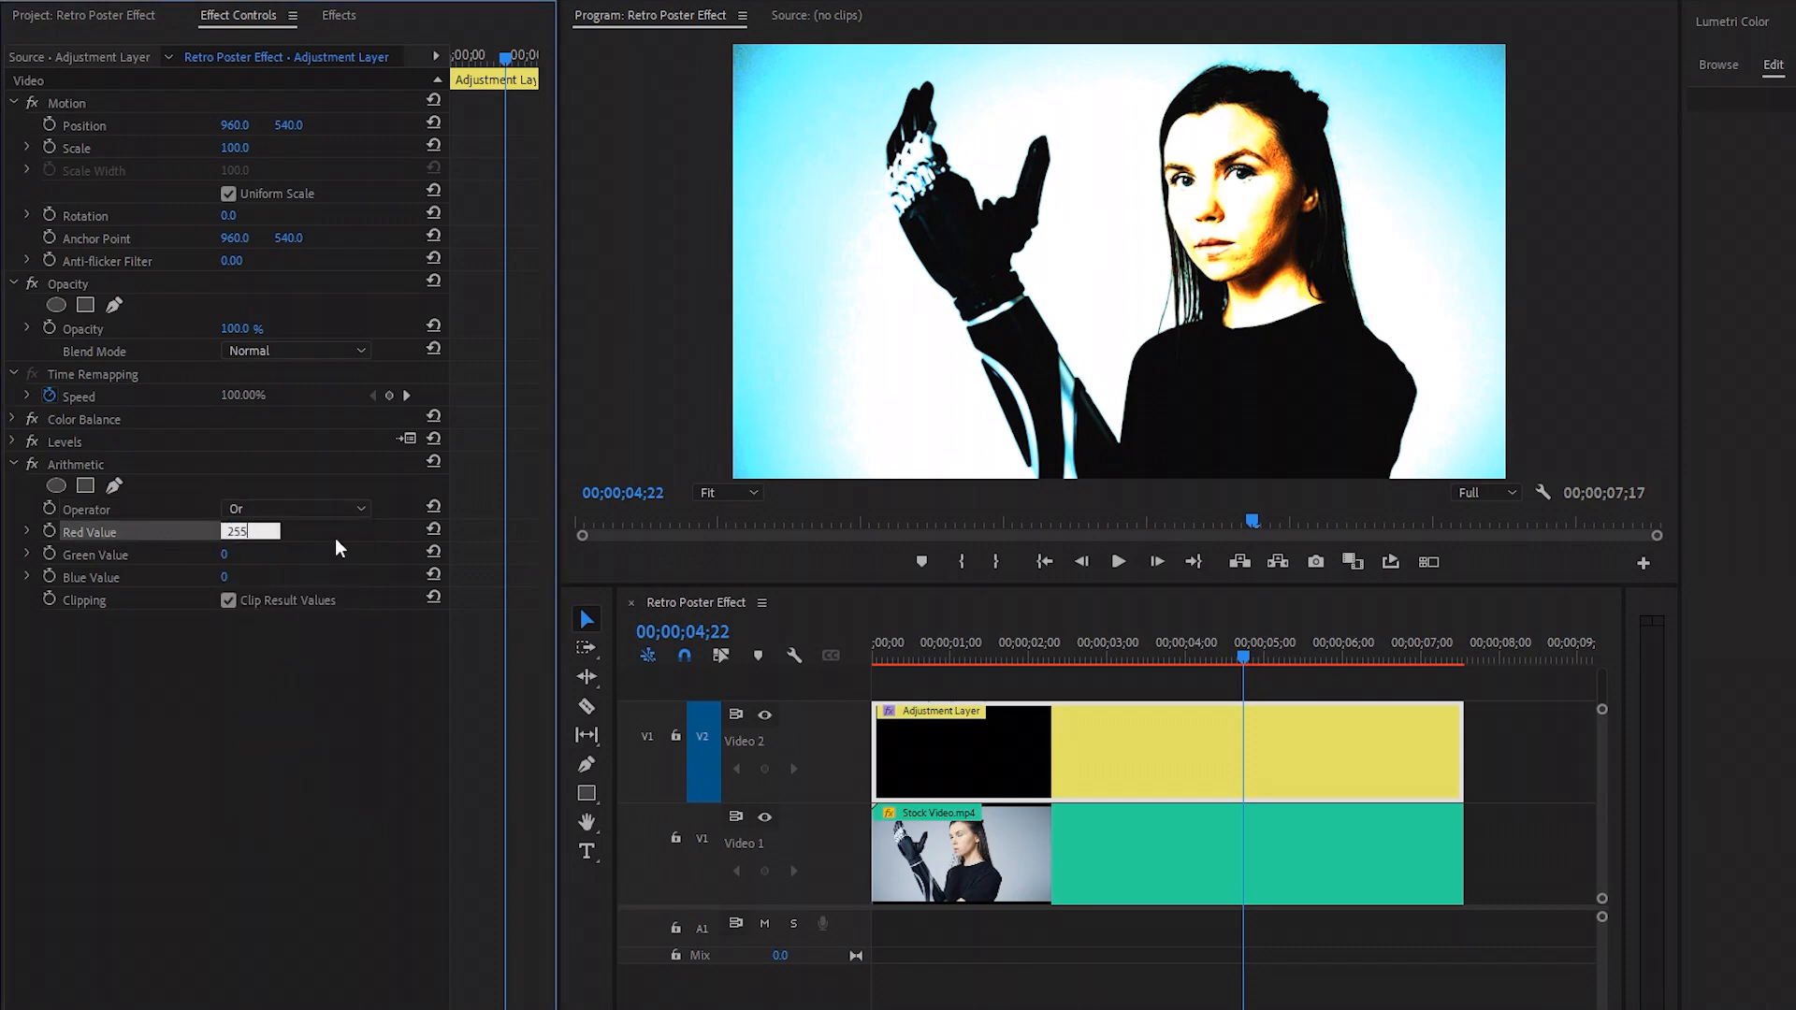
key(Return)
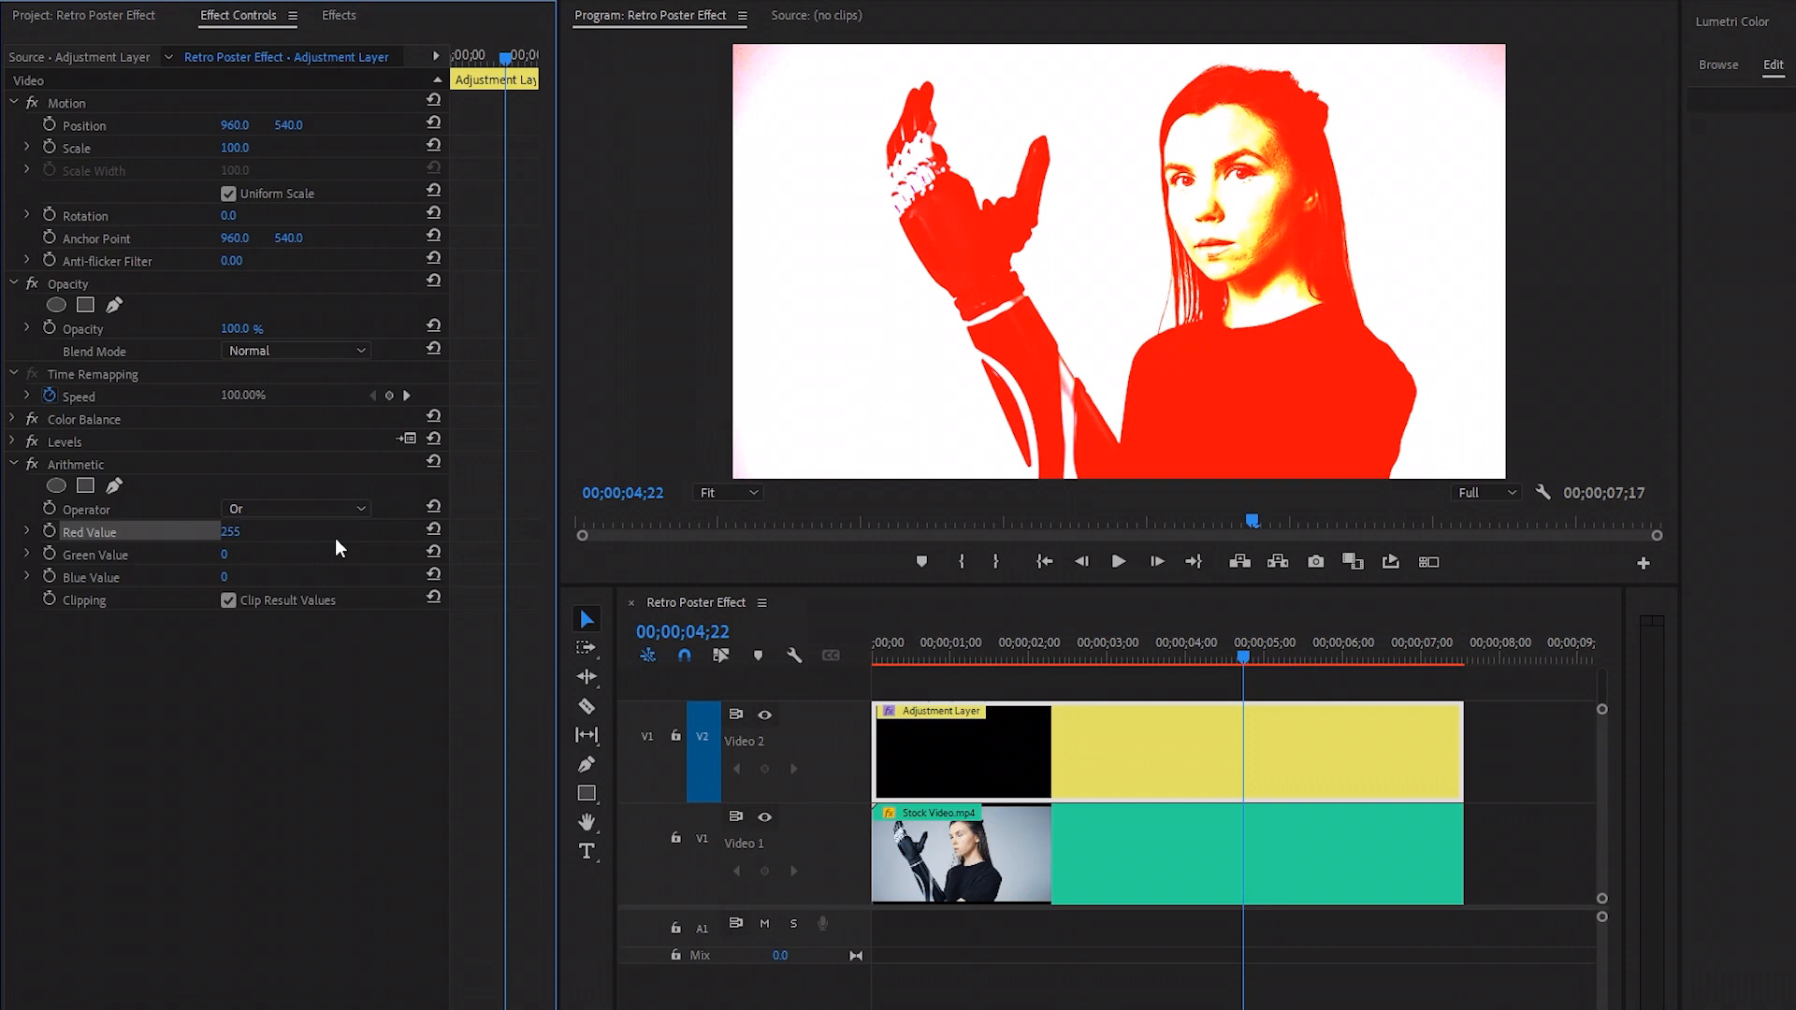
Set the Arithmetic effect's Green Value to 120 and its Blue Value to 150
click(132, 555)
click(228, 556)
text(120)
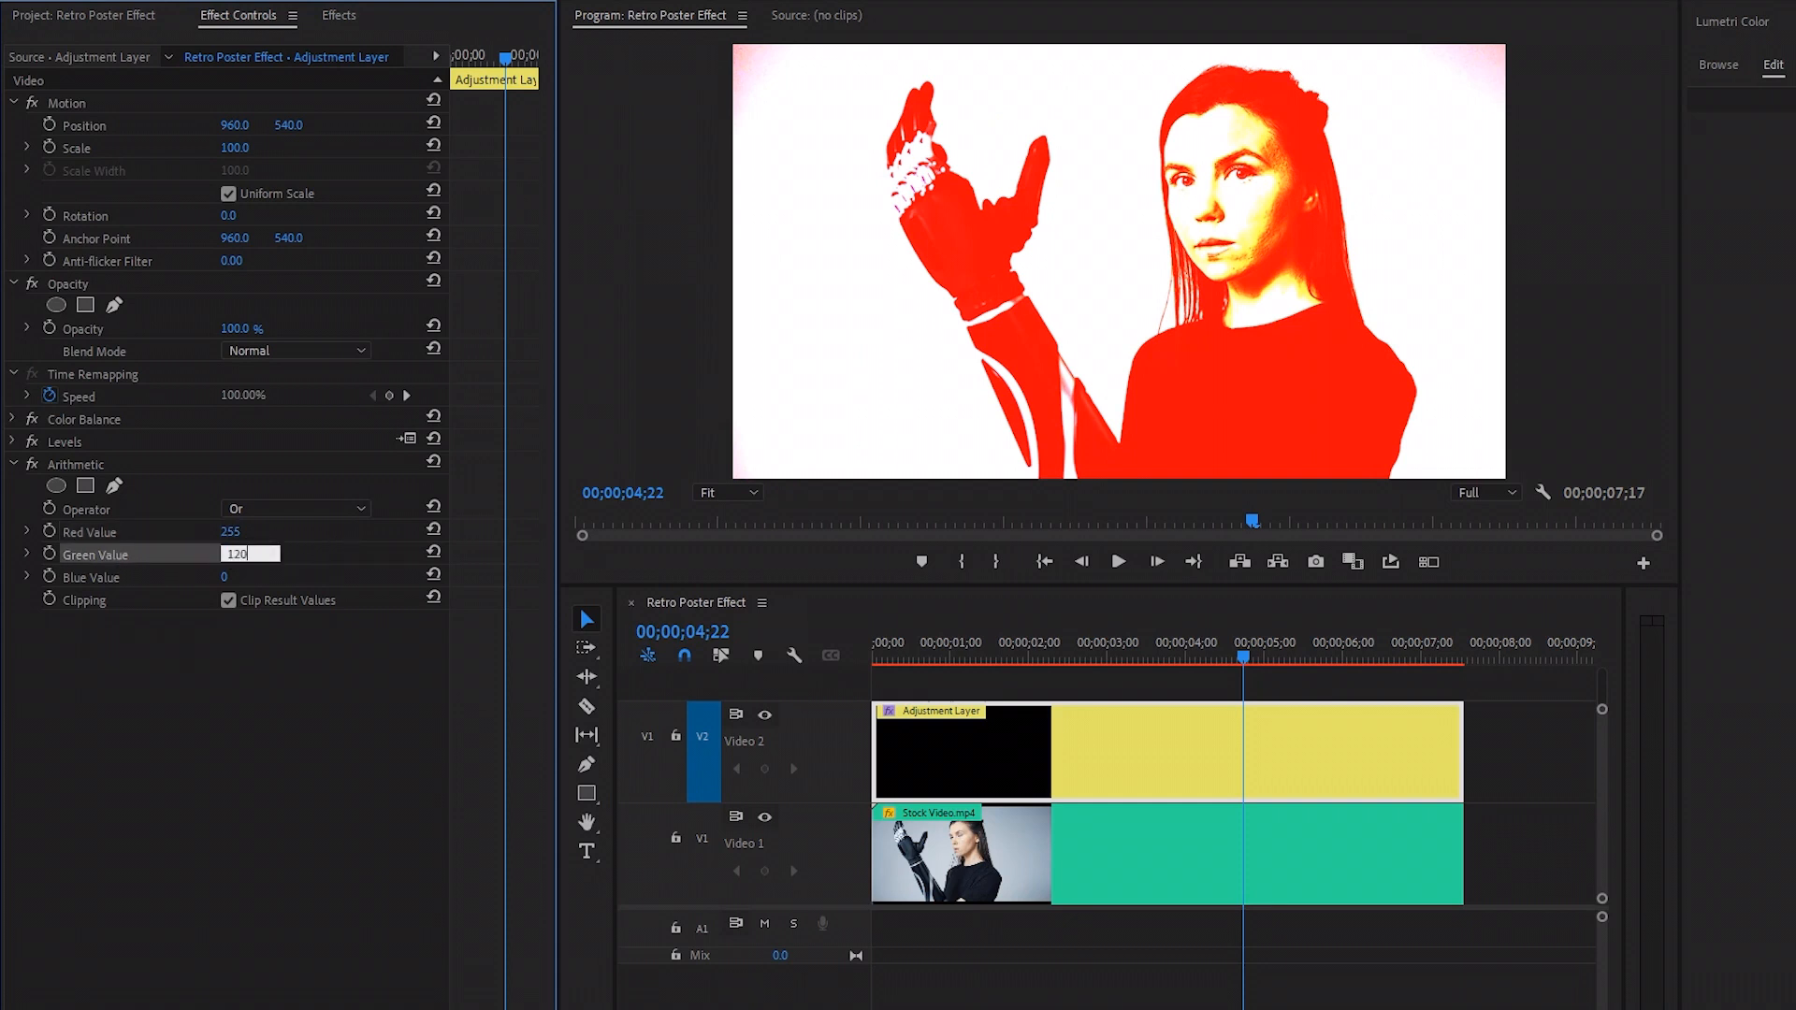
key(Return)
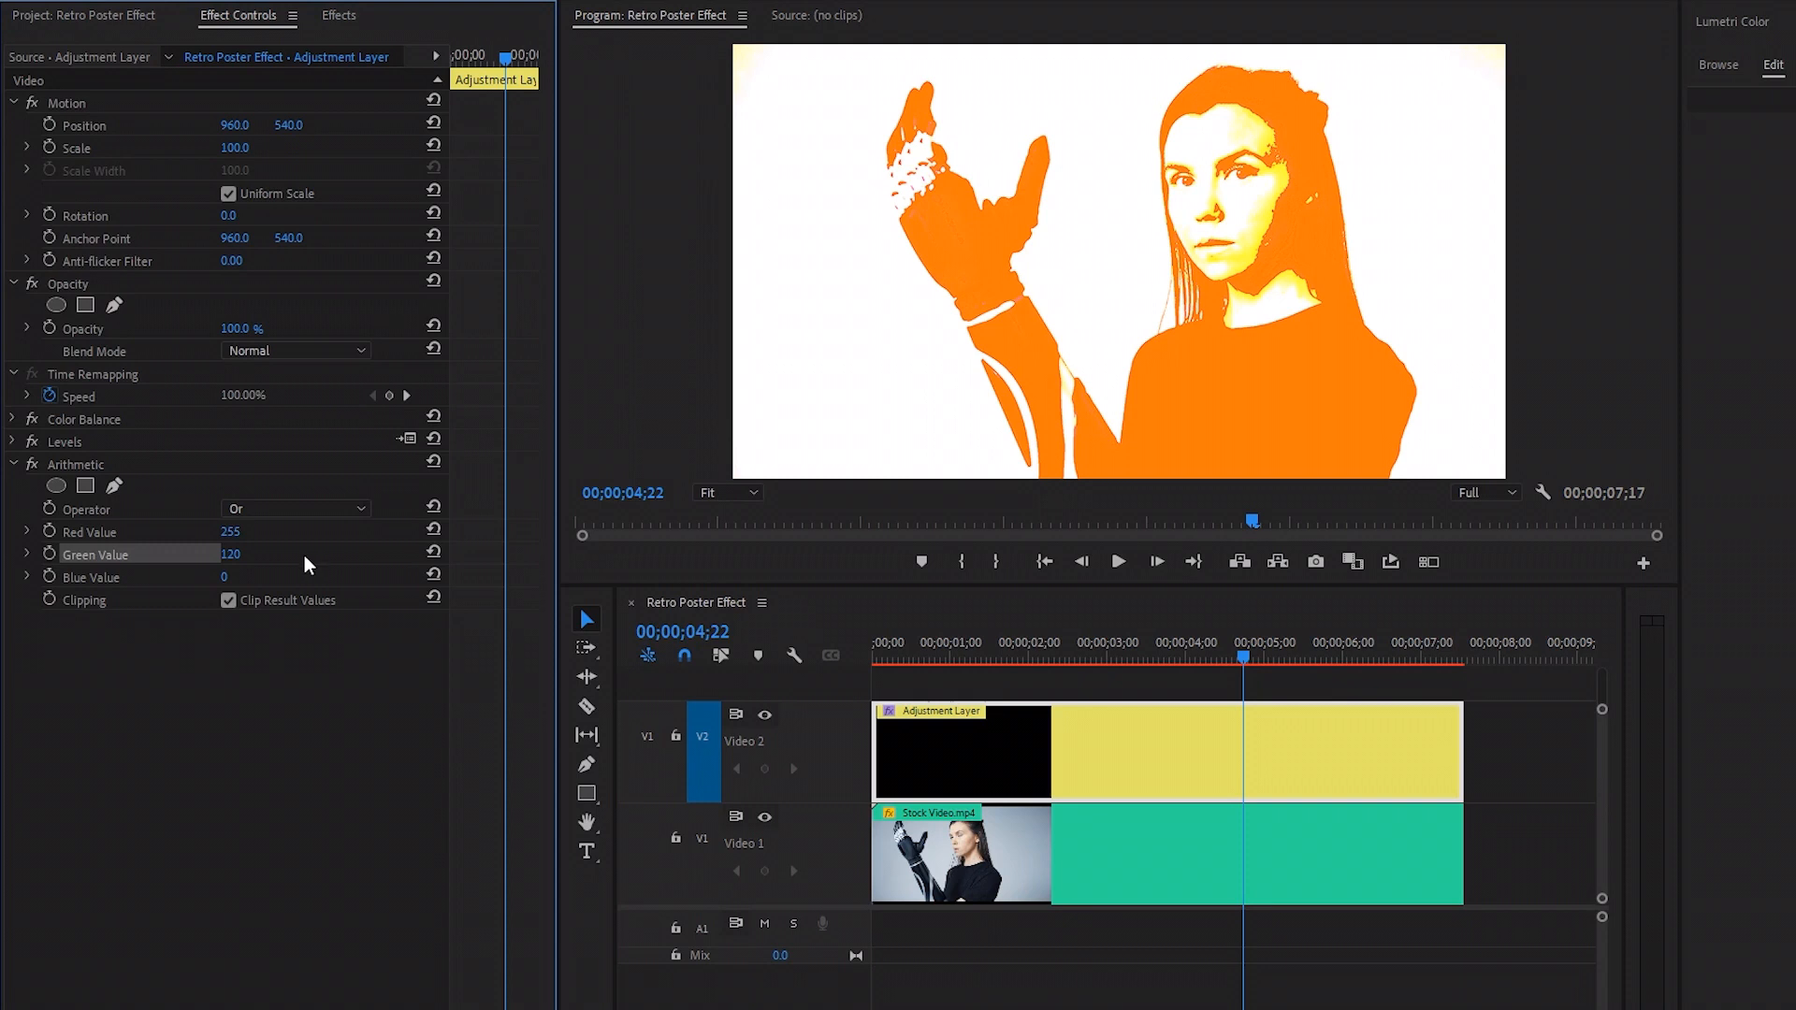
click(192, 579)
click(221, 576)
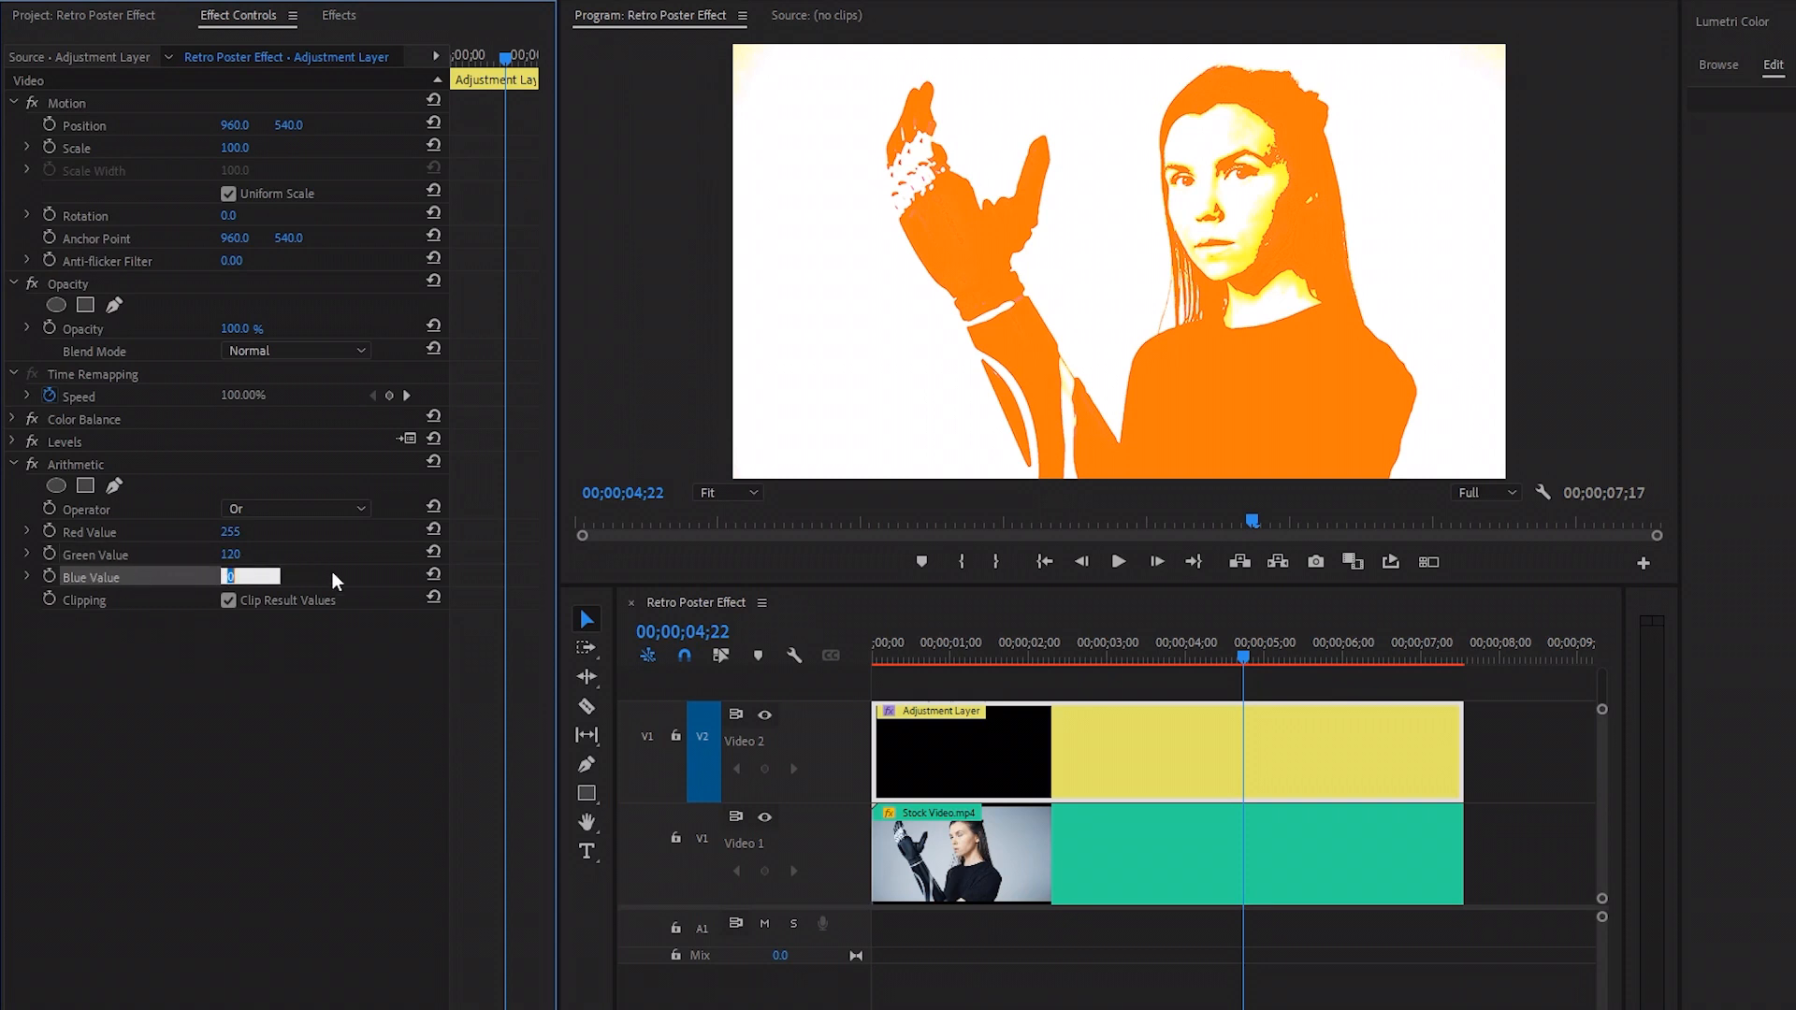
text(150)
key(Return)
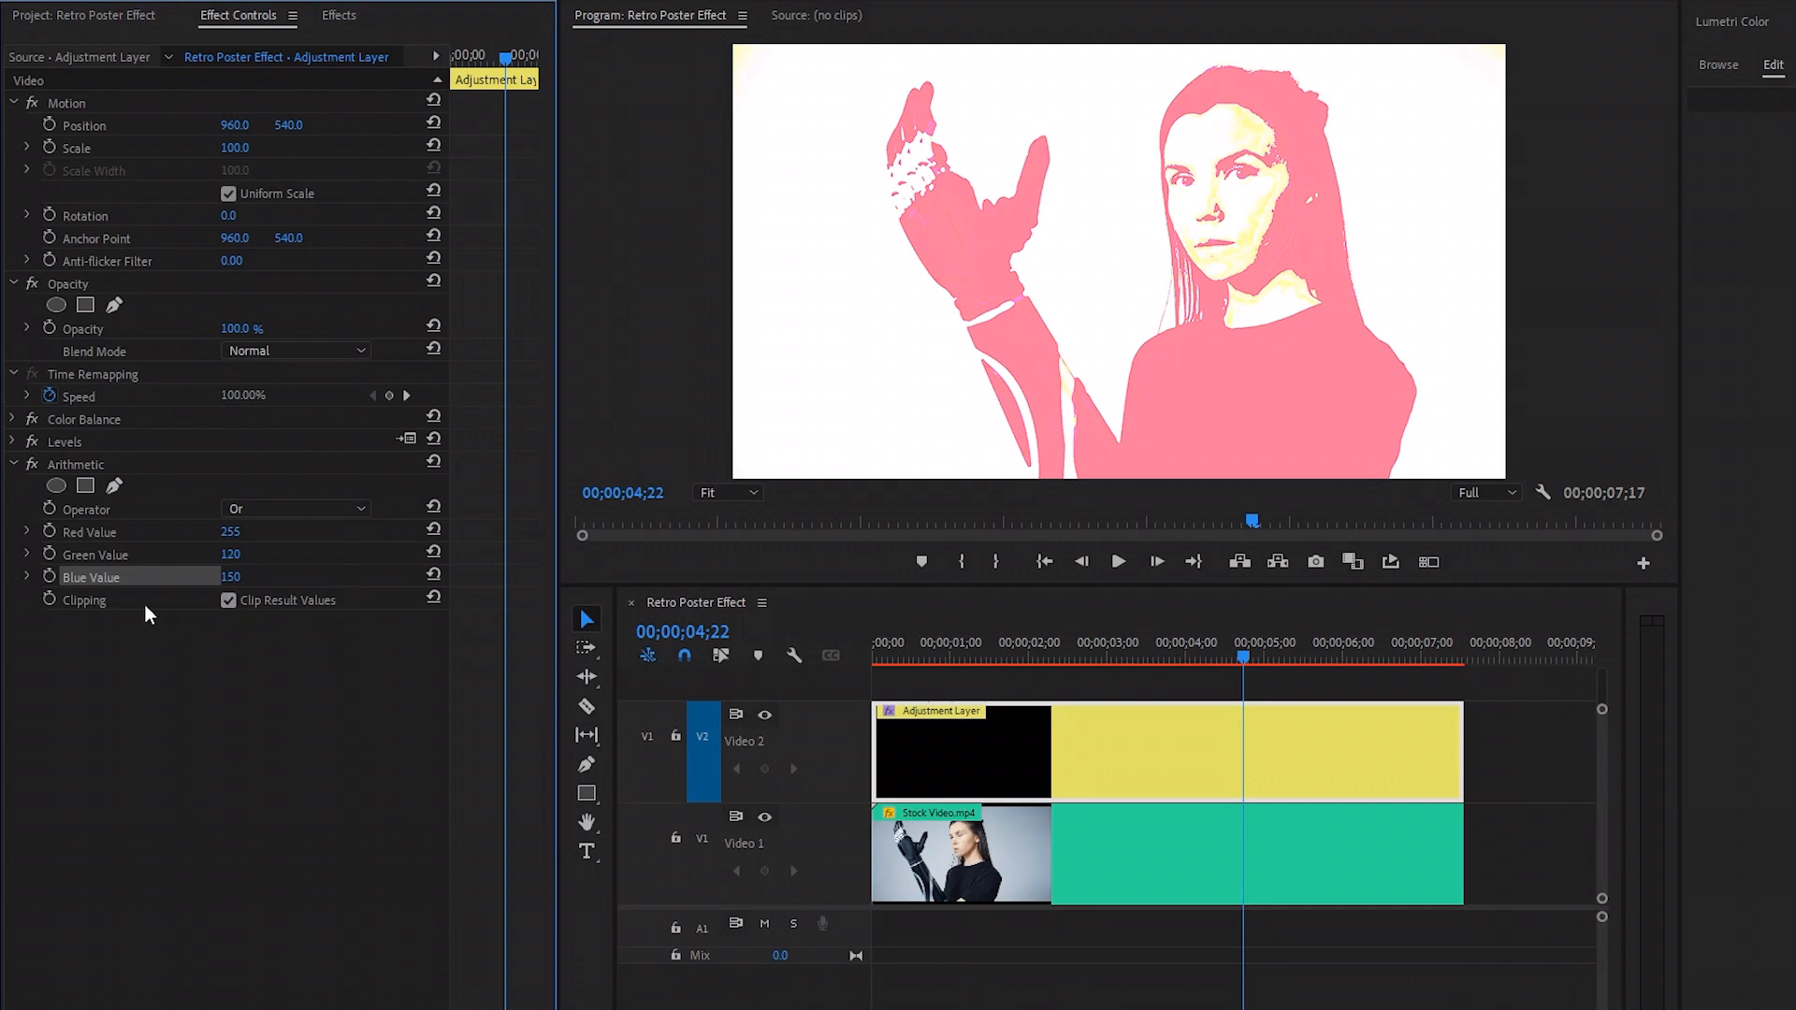
Collapse the Arithmetic effect's settings on the adjustment layer
click(86, 599)
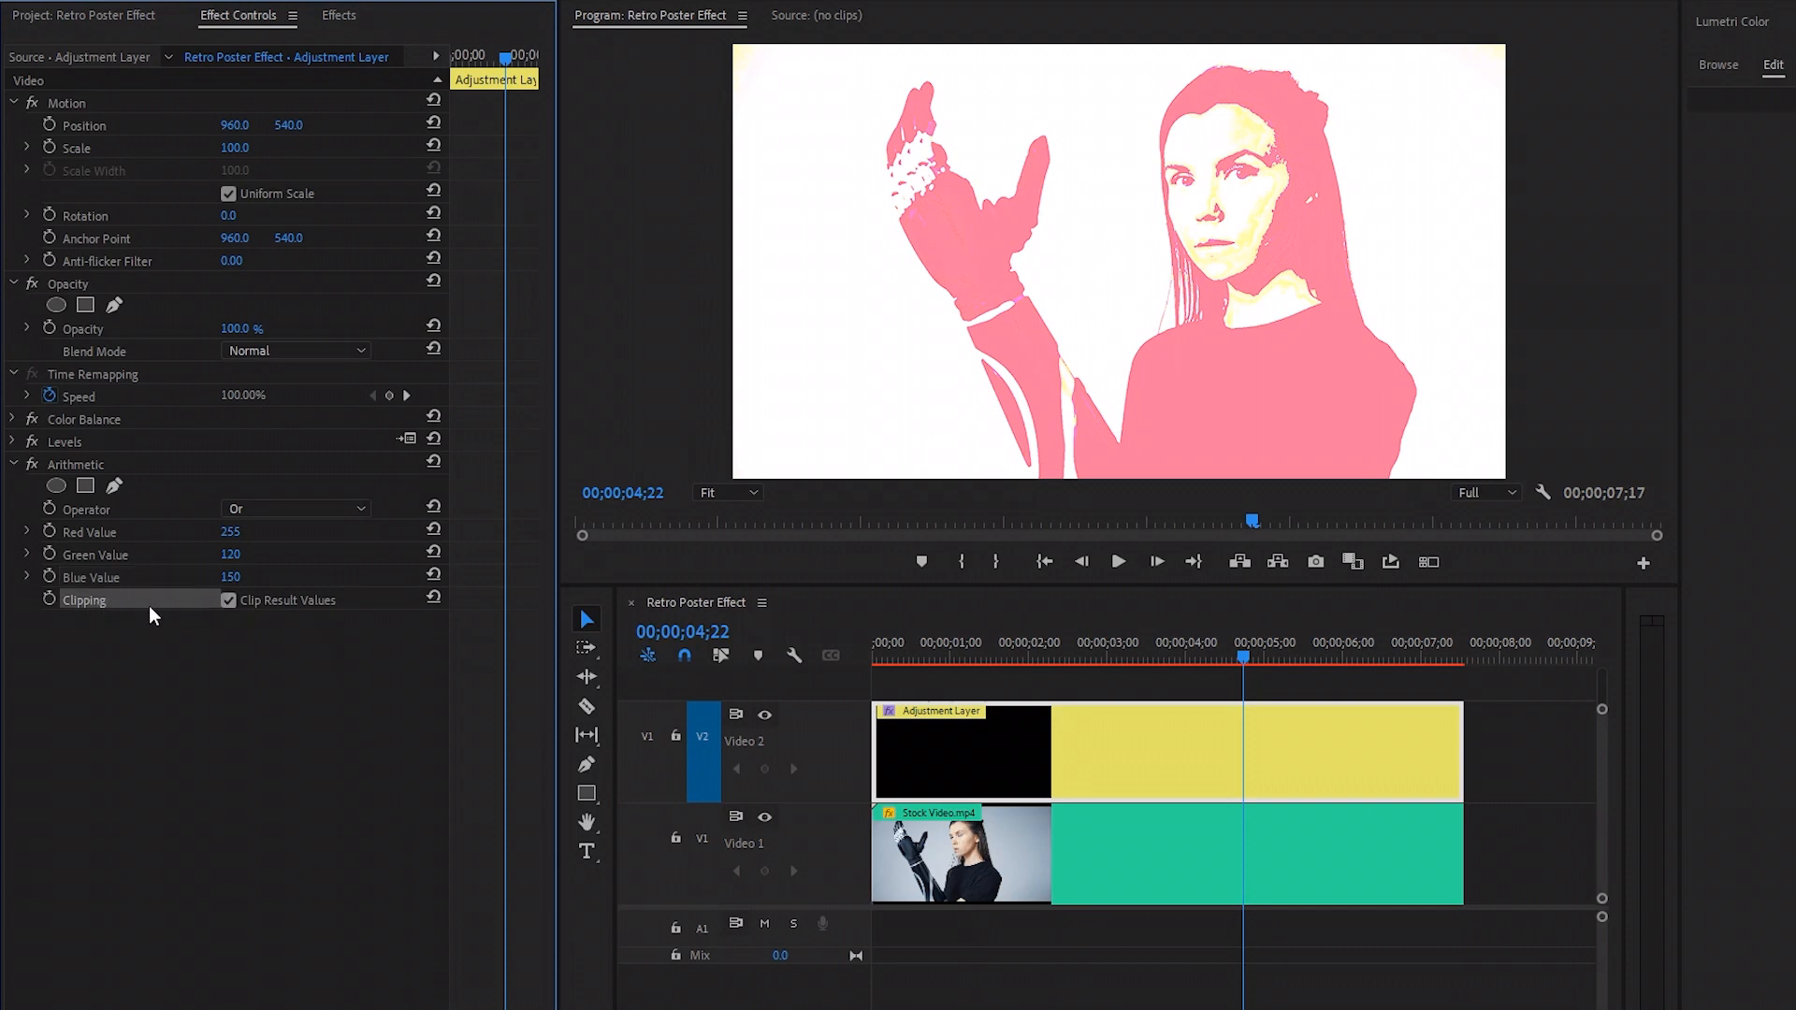
click(273, 674)
click(13, 465)
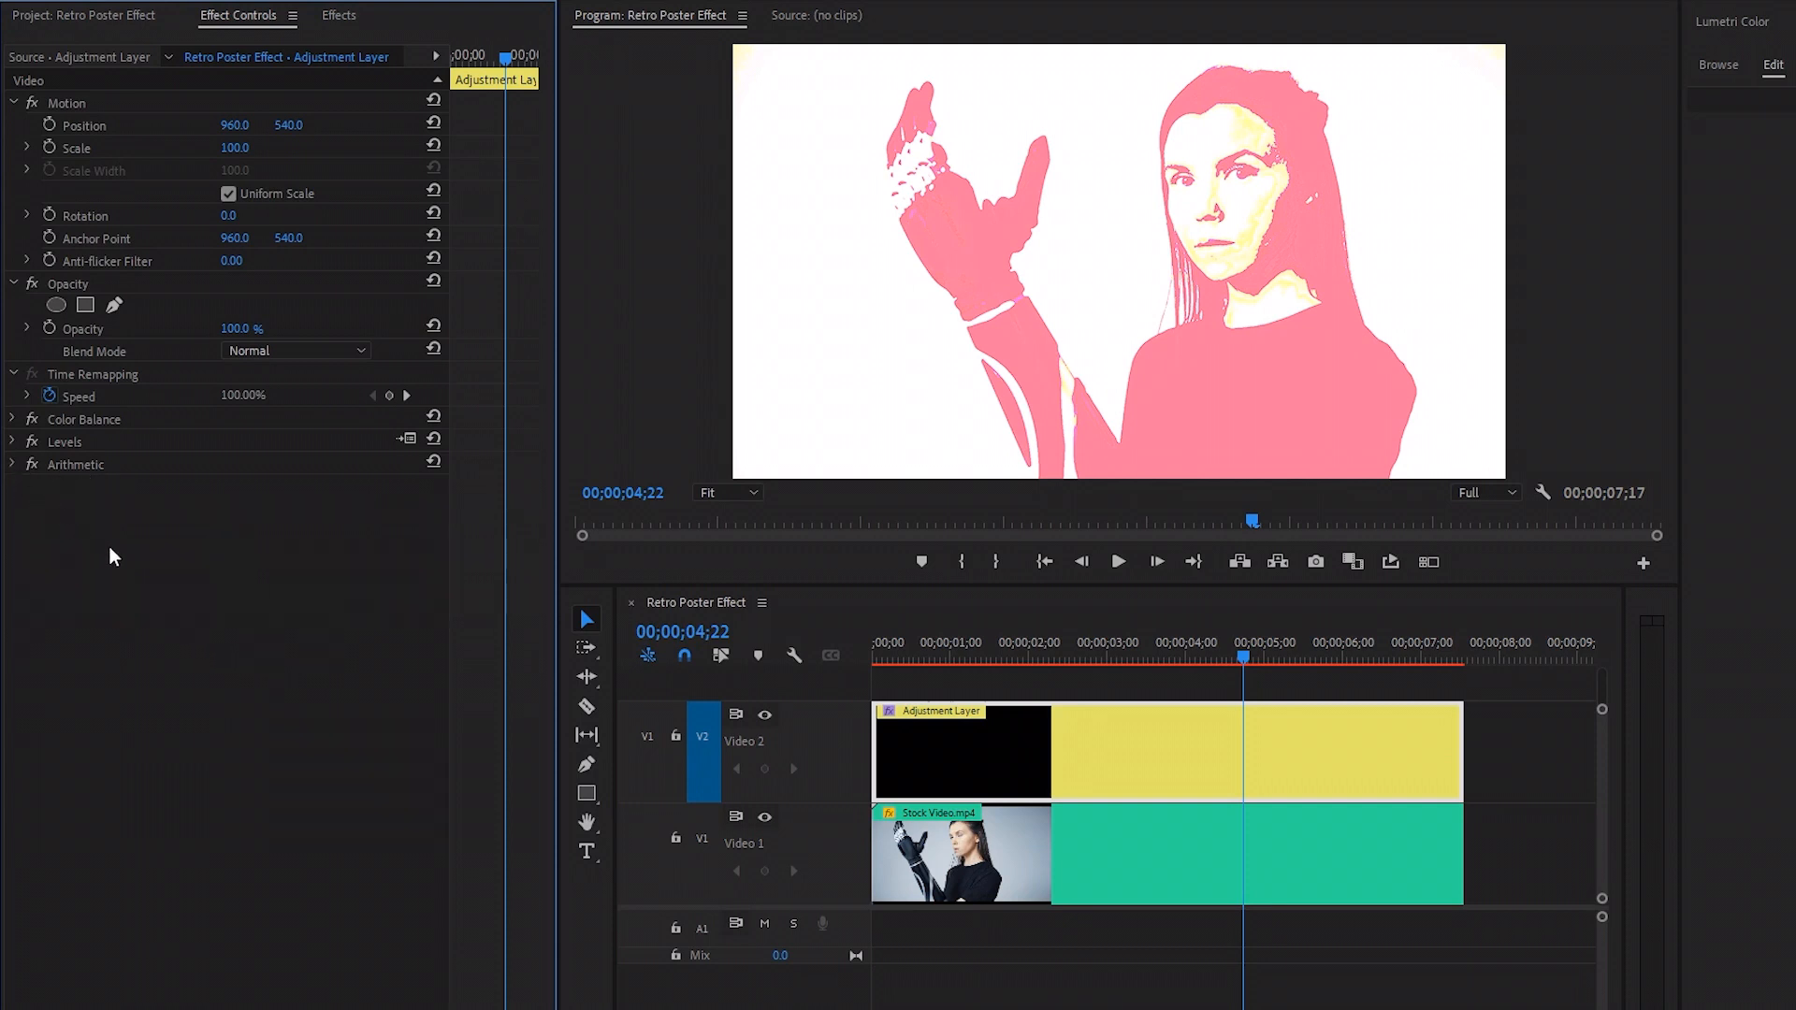
Find the Lumetri Color video effect and apply it to the adjustment layer
click(331, 14)
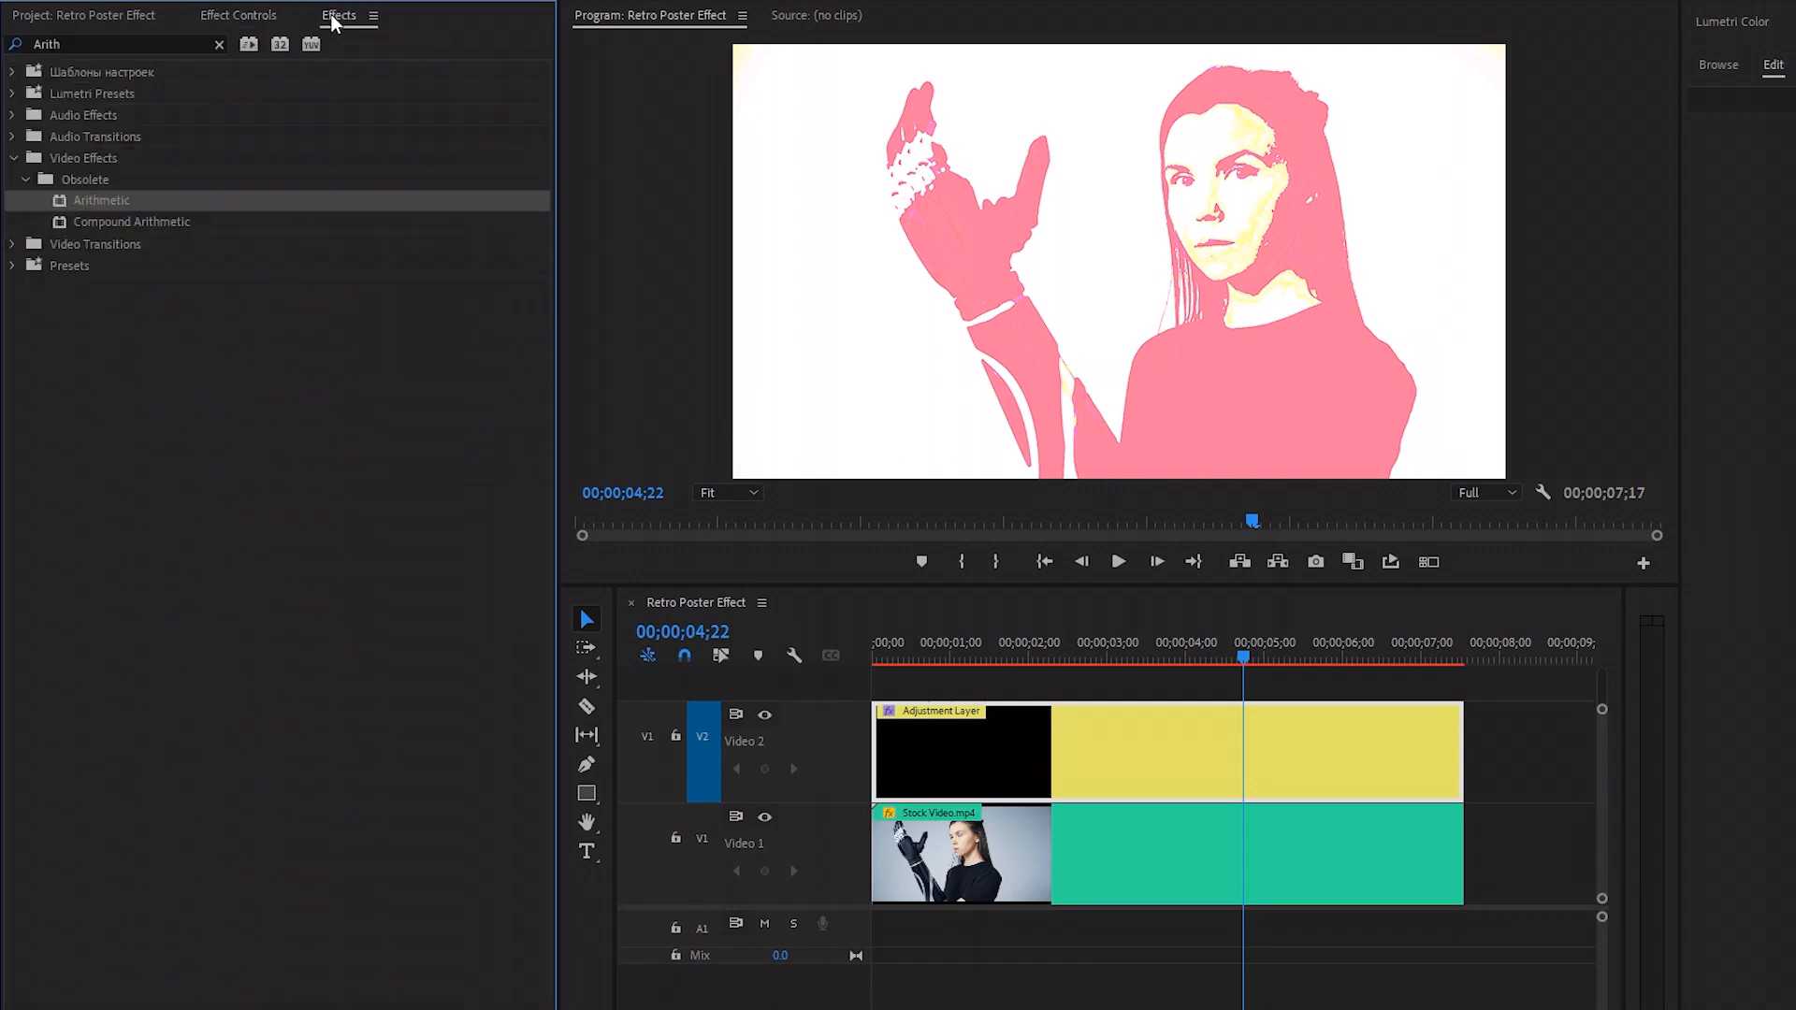
click(221, 44)
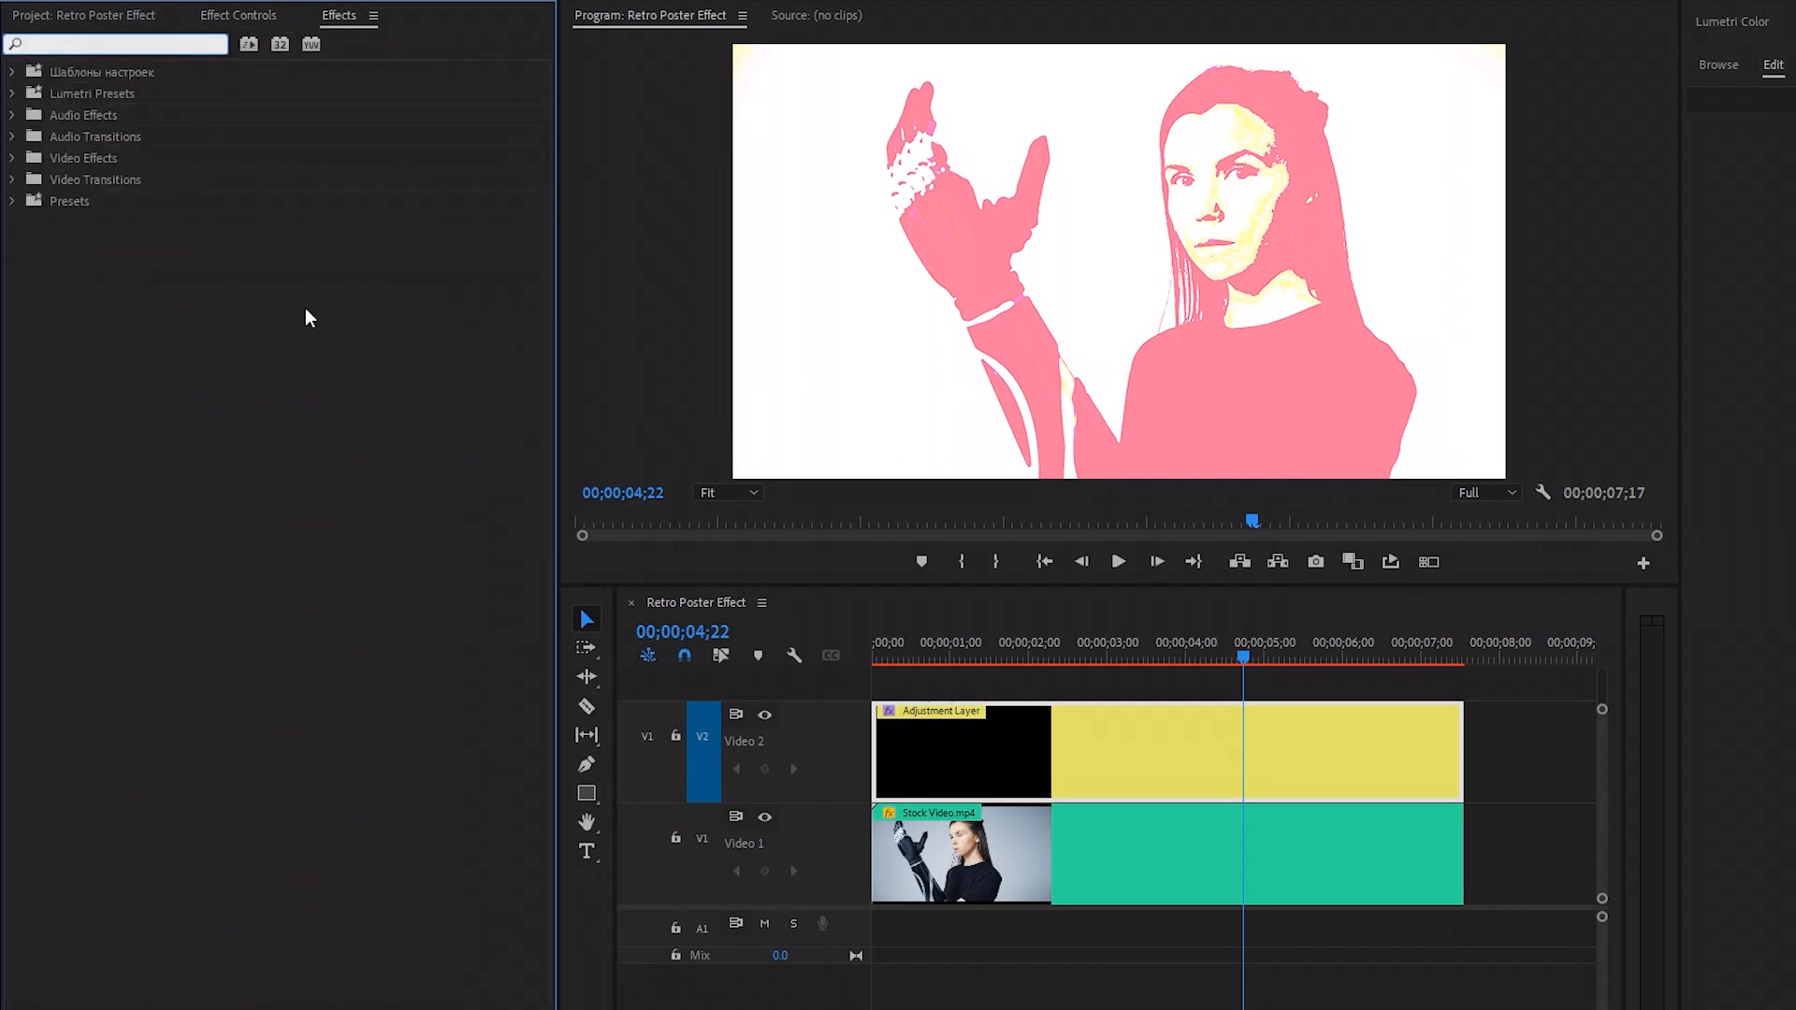
text(lumetri col)
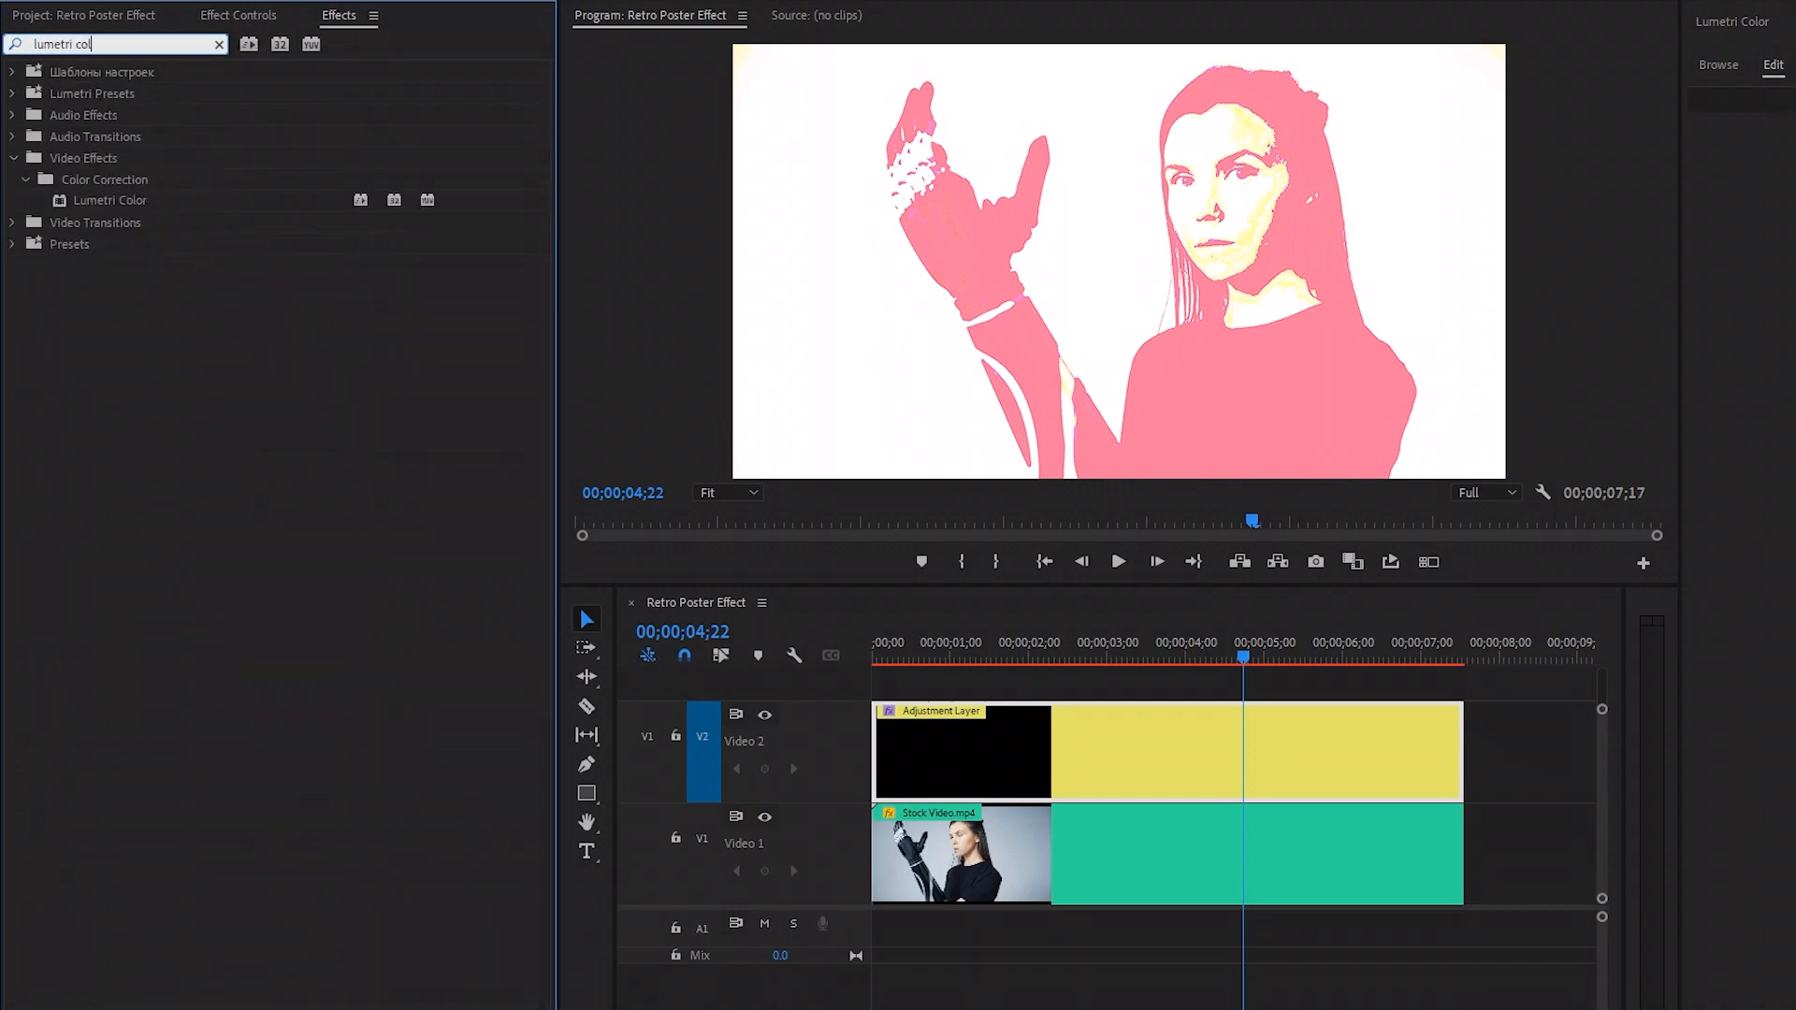
drag(98, 199, 1117, 744)
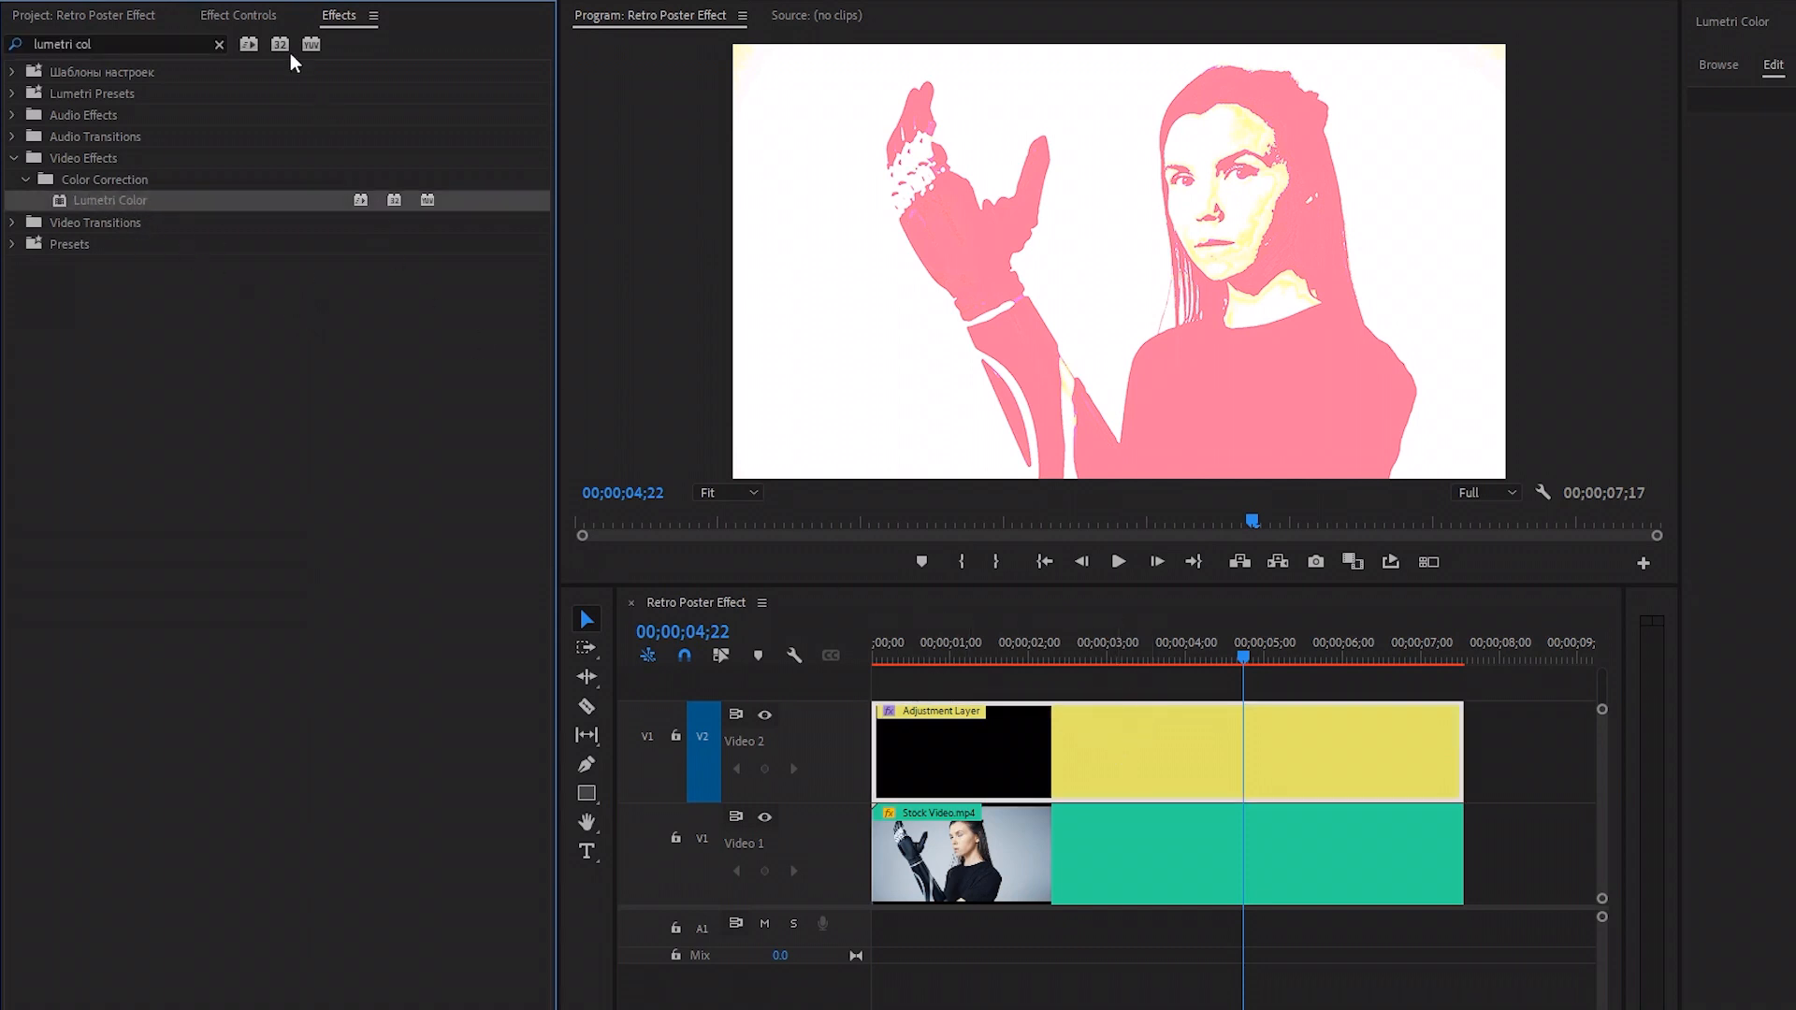
In the Basic Correction section of the Lumetri Color effect, set the Saturation to 0
click(263, 16)
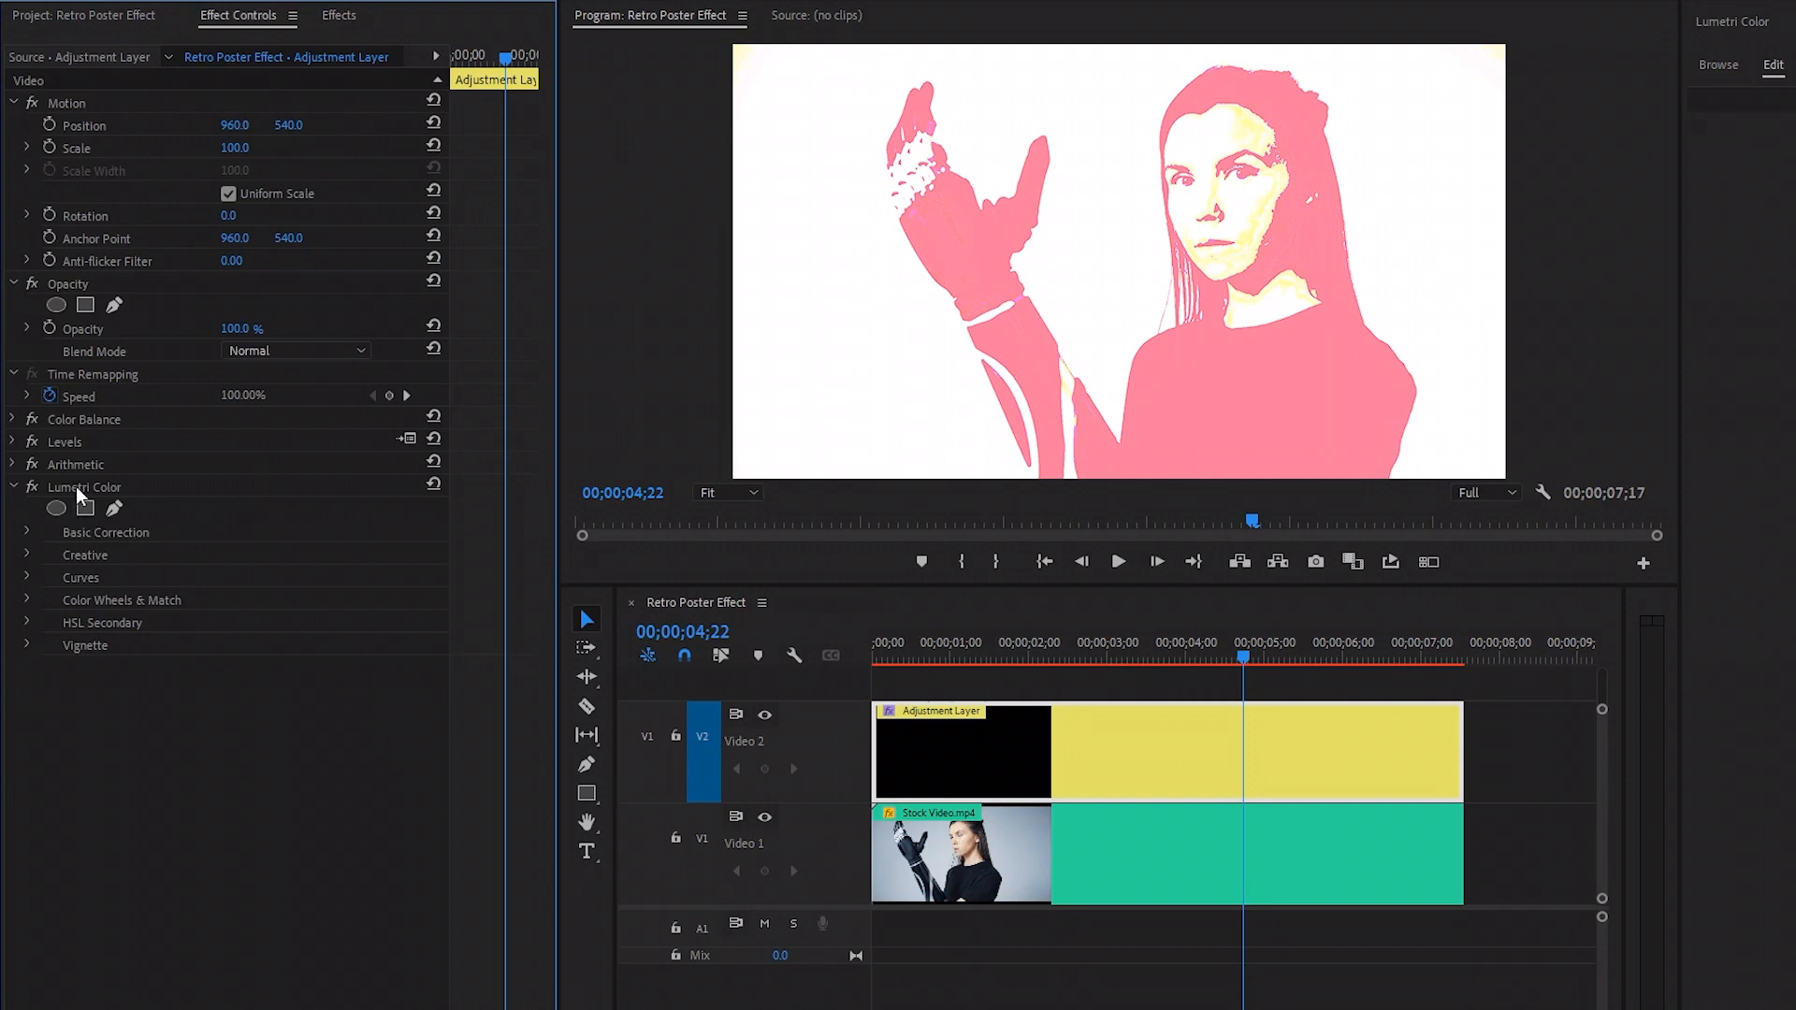
click(140, 487)
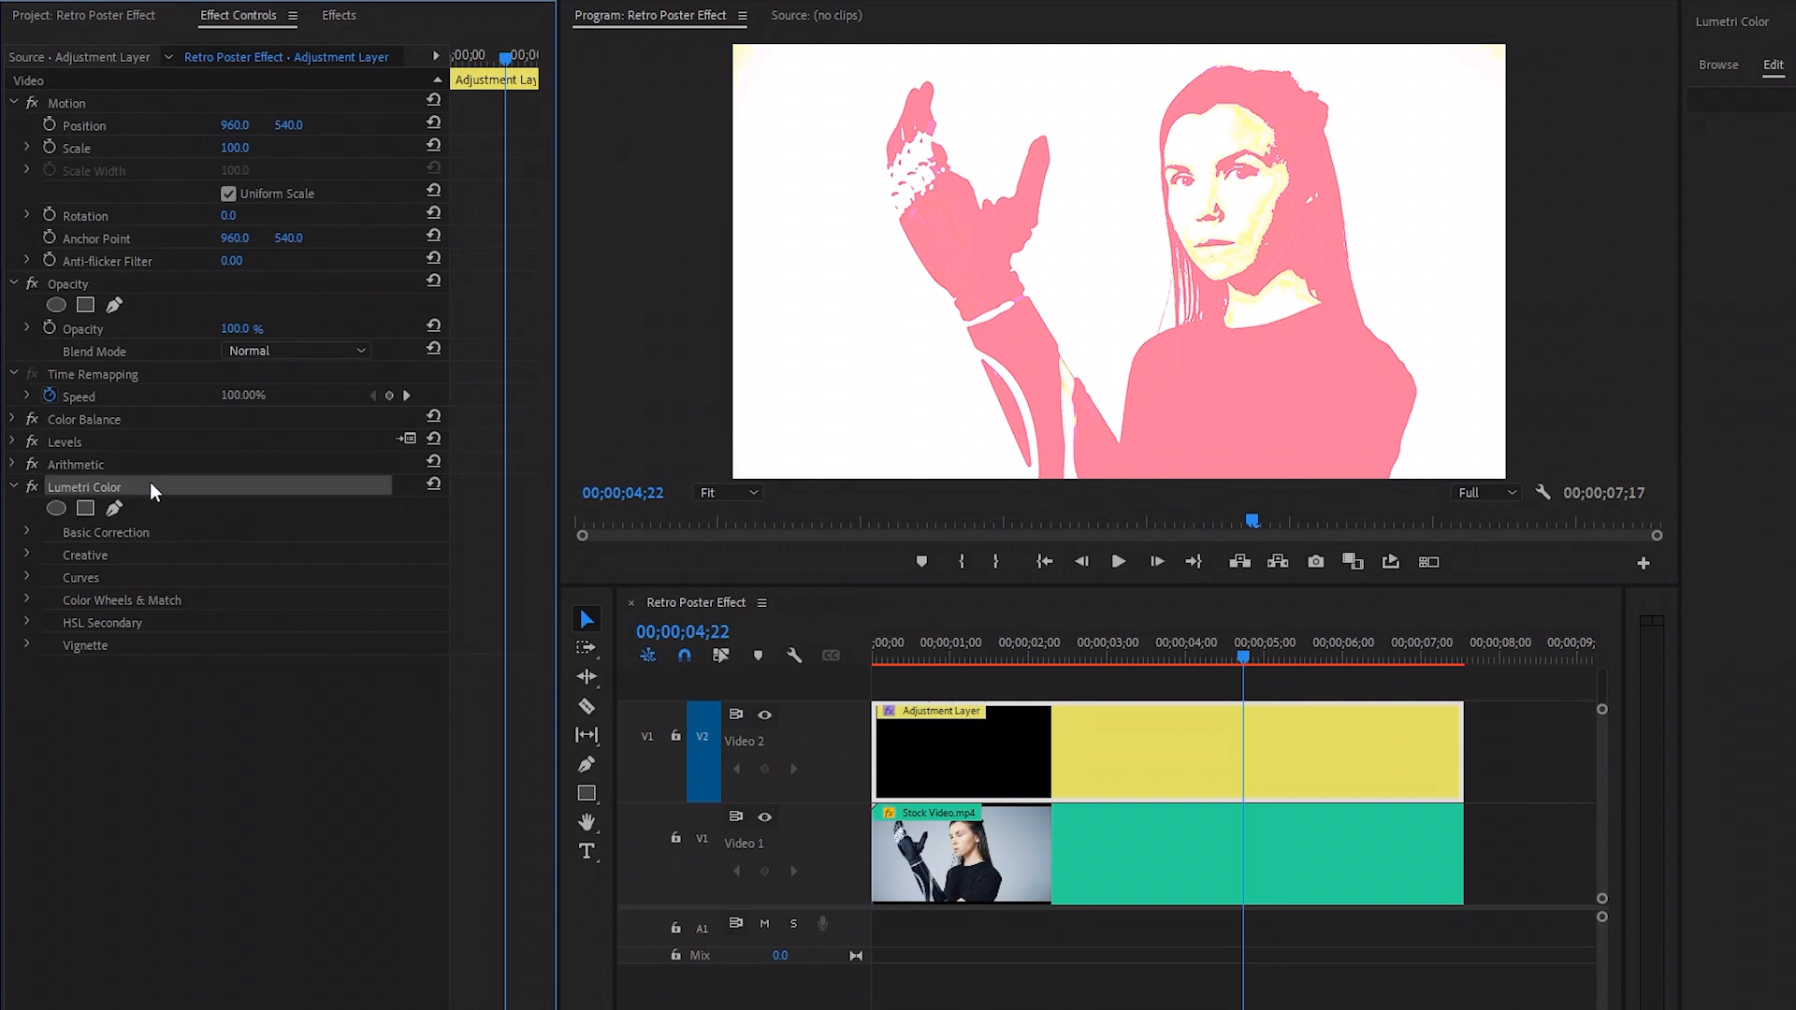
click(26, 531)
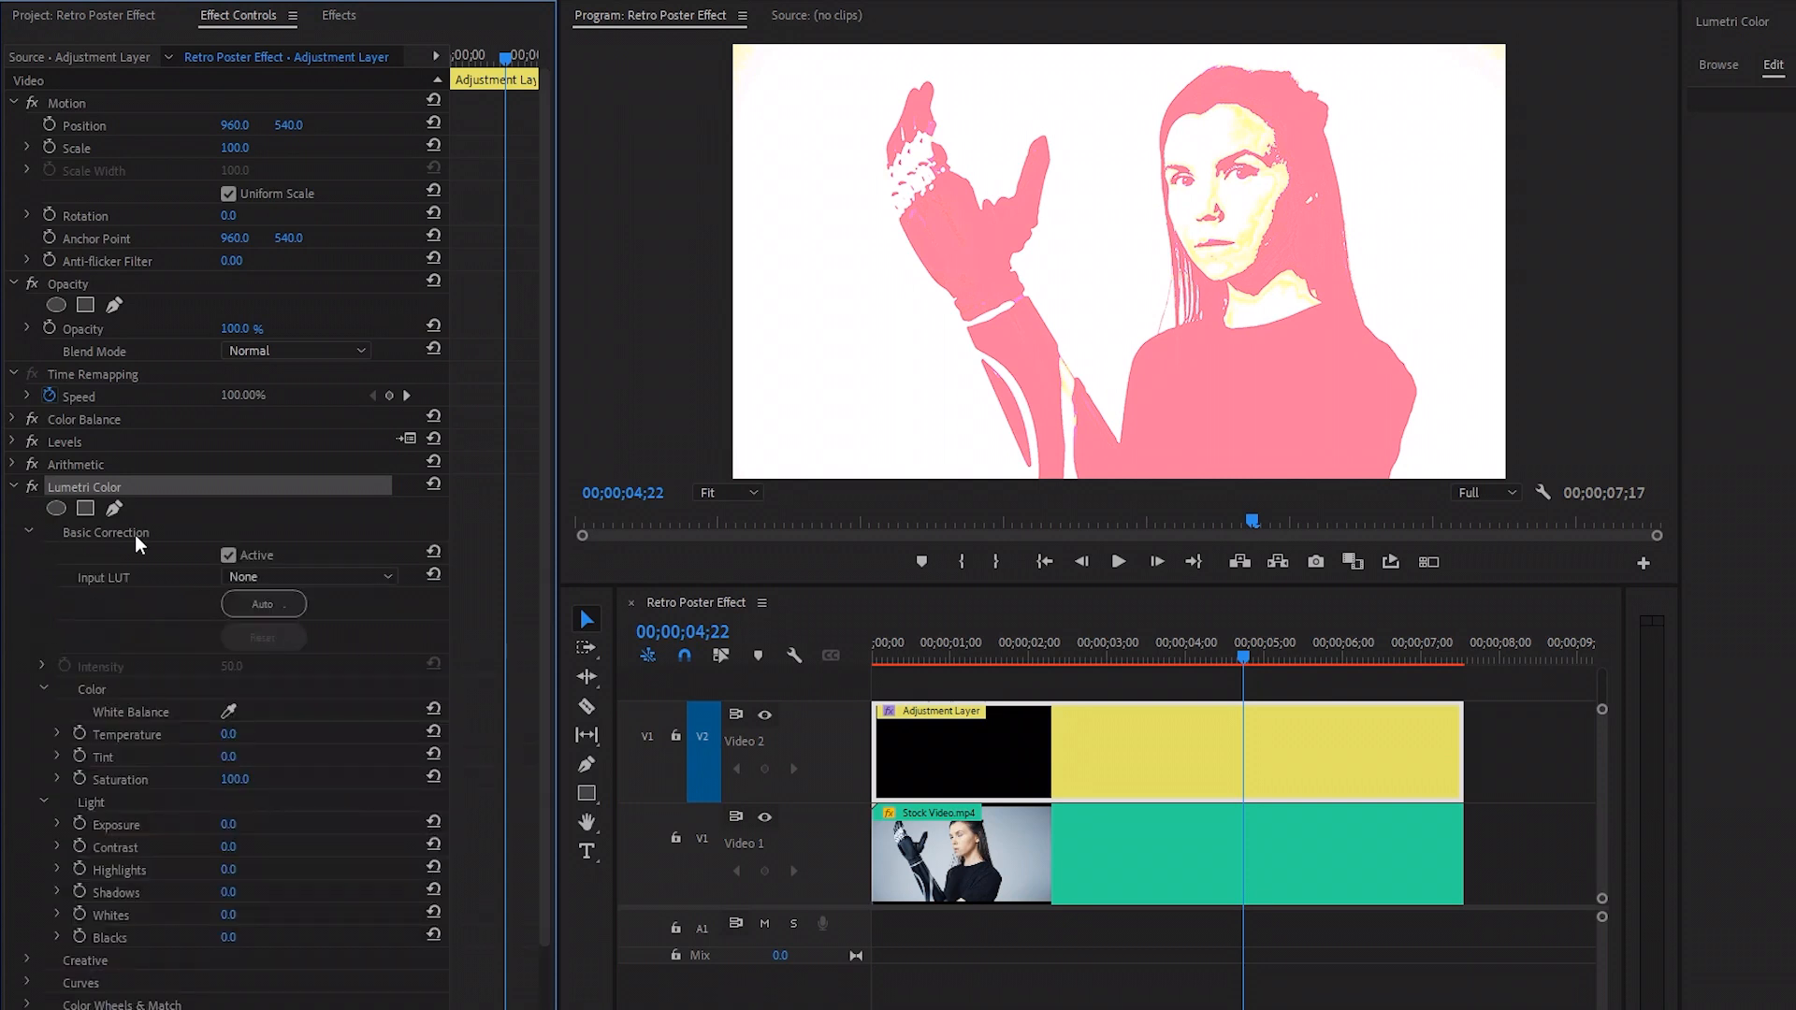
click(131, 778)
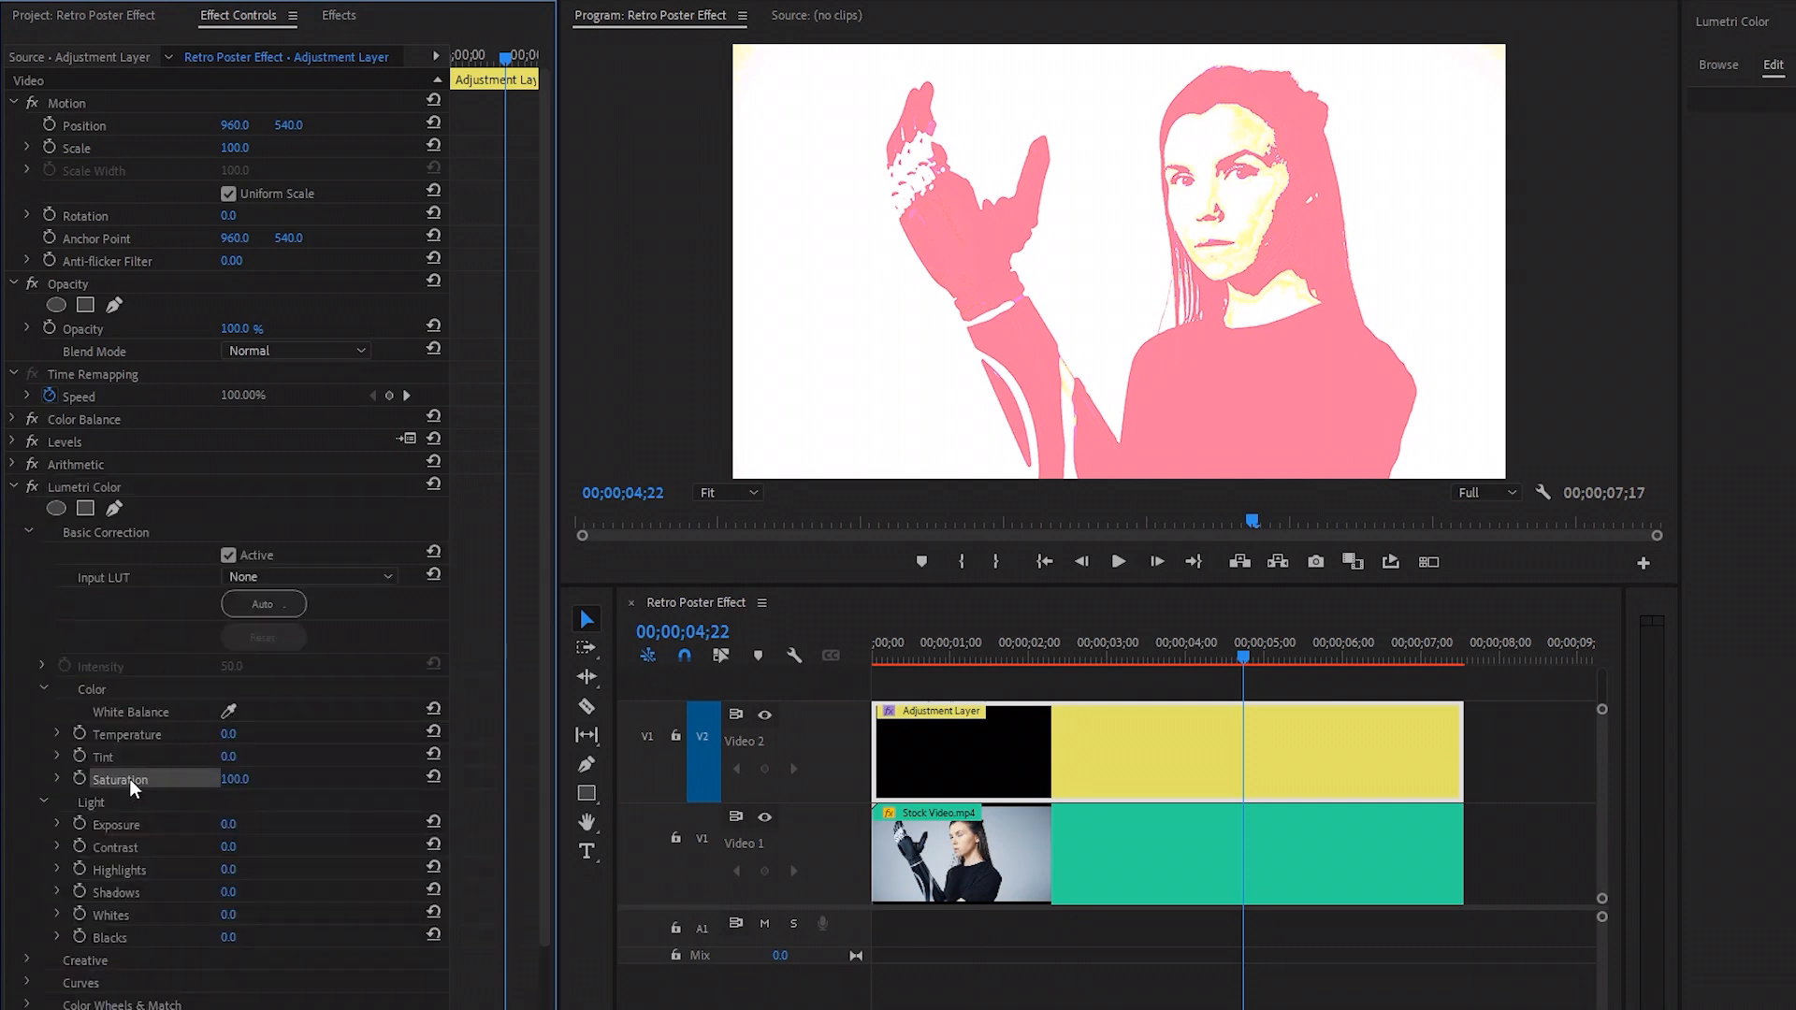
click(234, 778)
text(0)
key(Return)
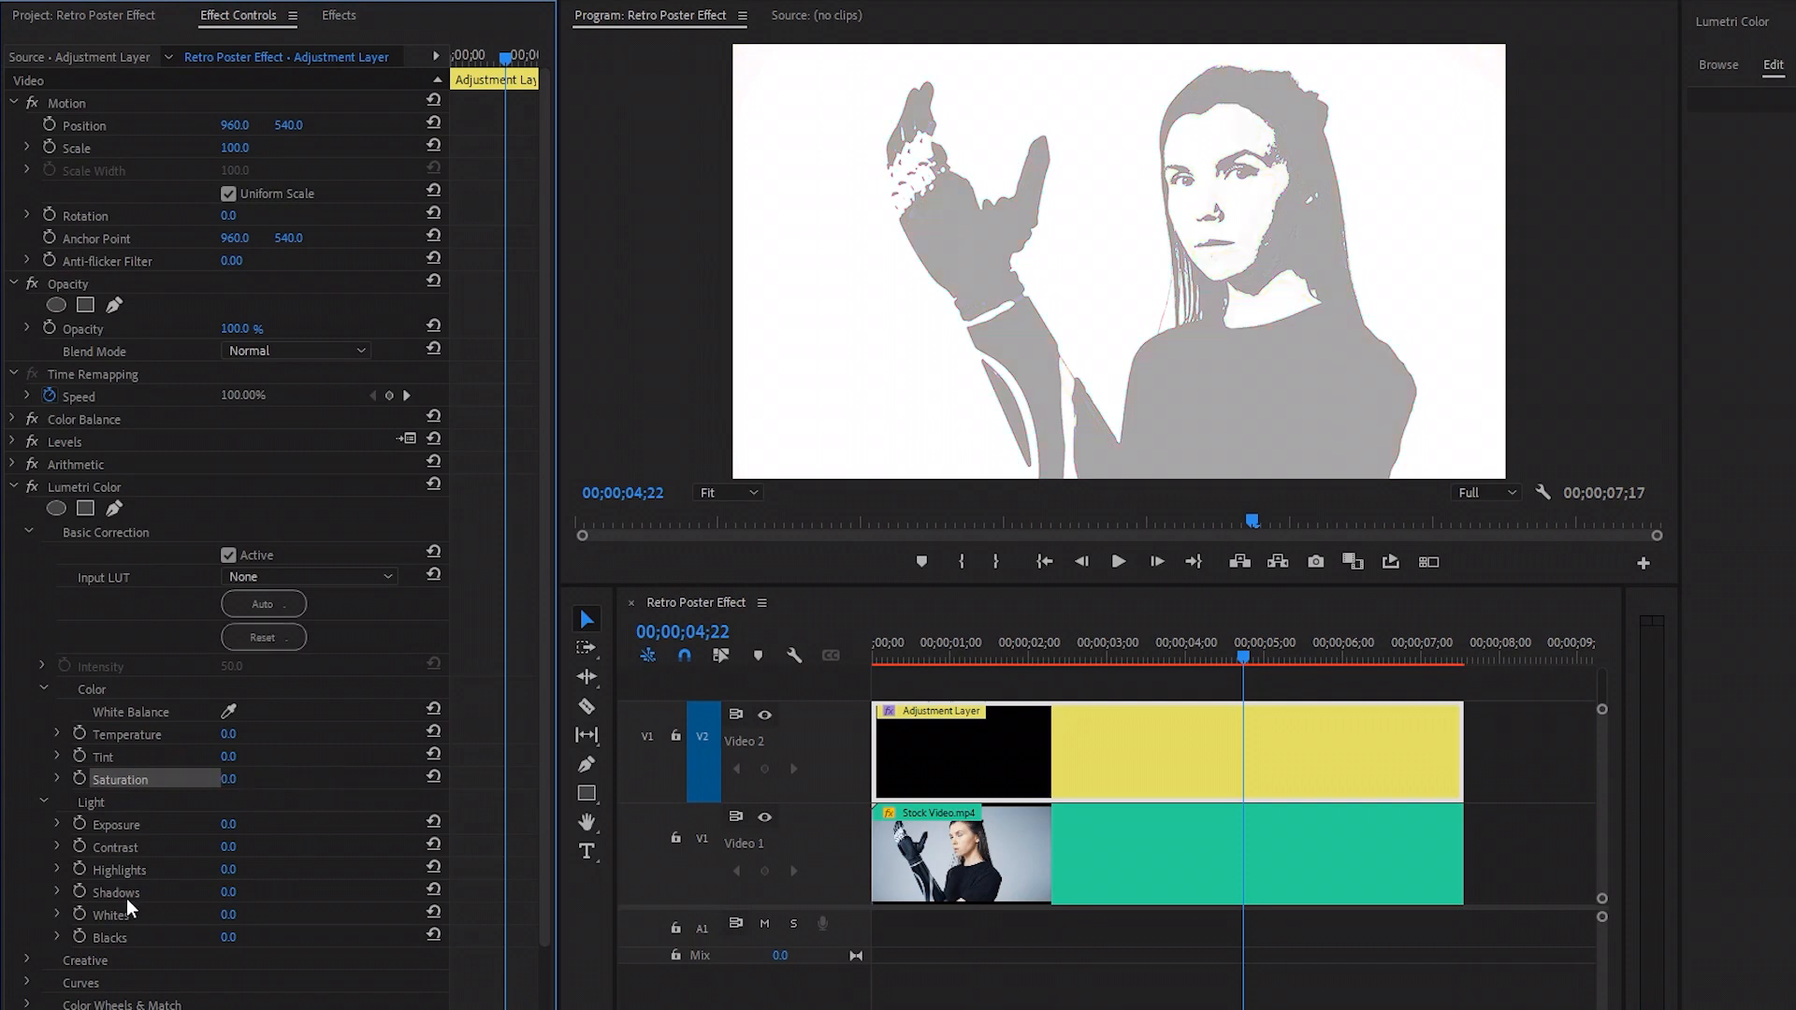
Set the Shadows of Lumetri Color's Basic Correction to -56.5 and collapse that section
click(120, 894)
click(228, 891)
text(-56.5)
key(Return)
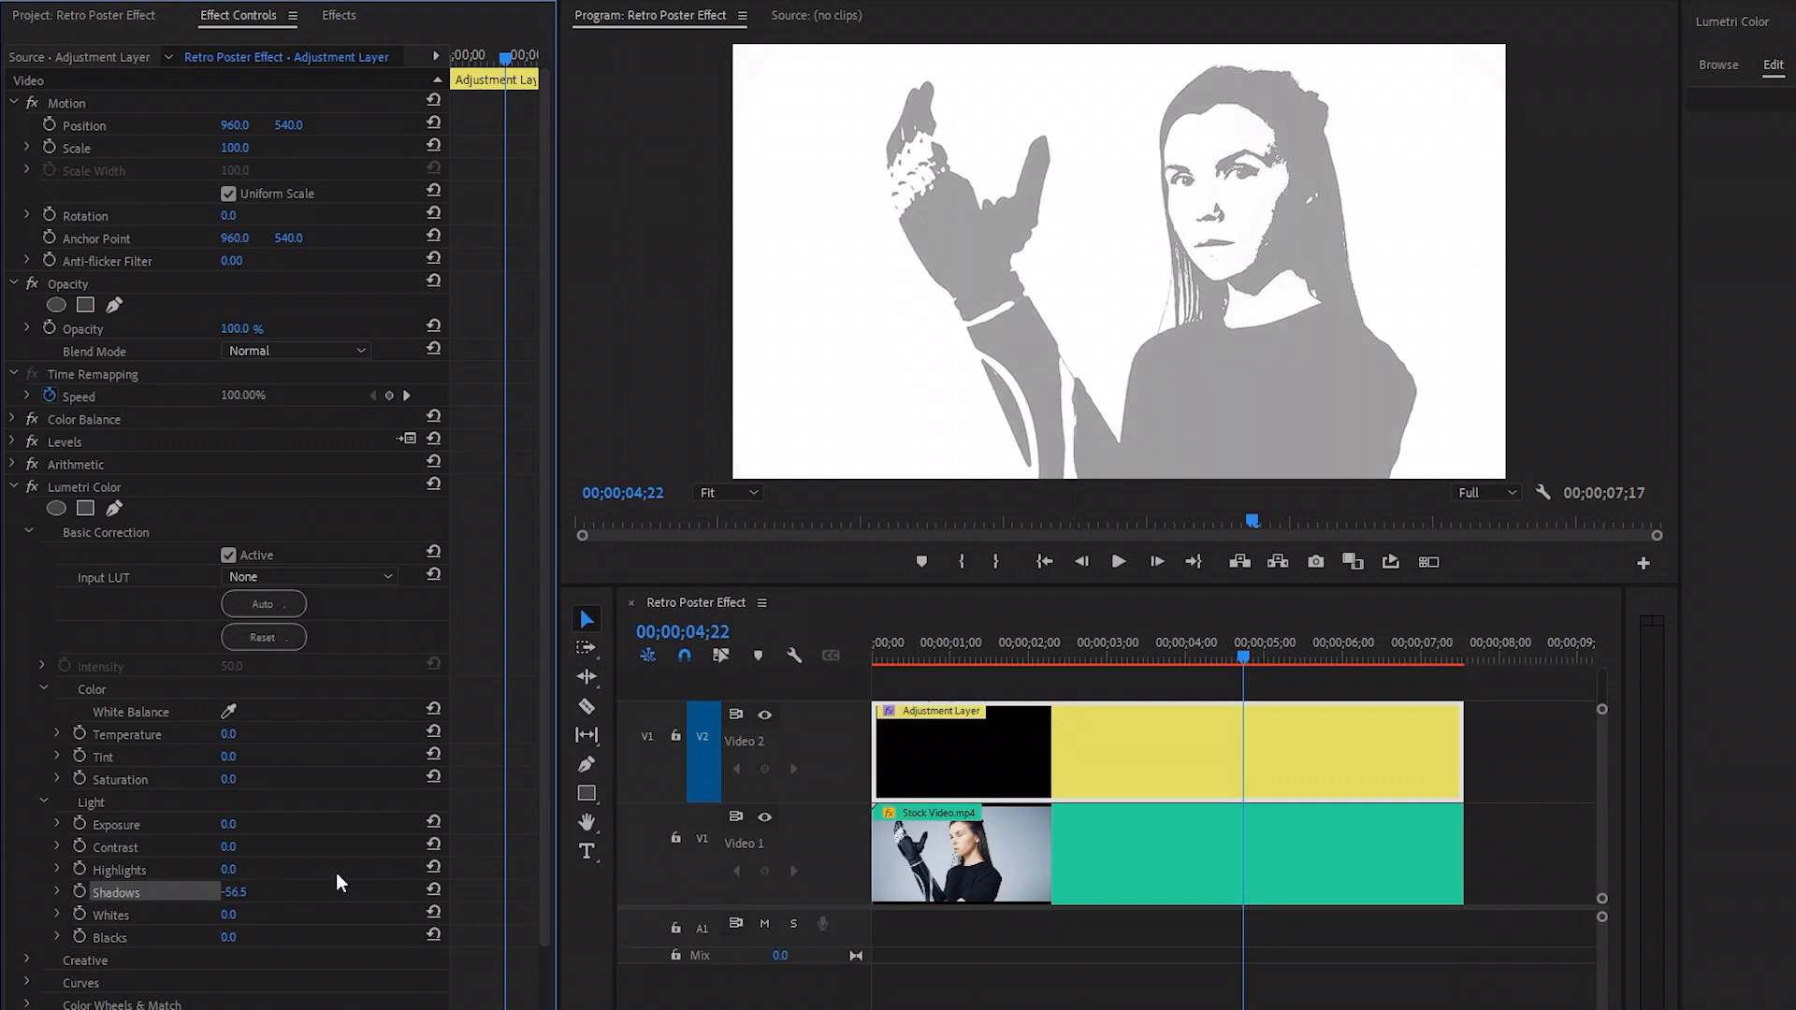
click(29, 530)
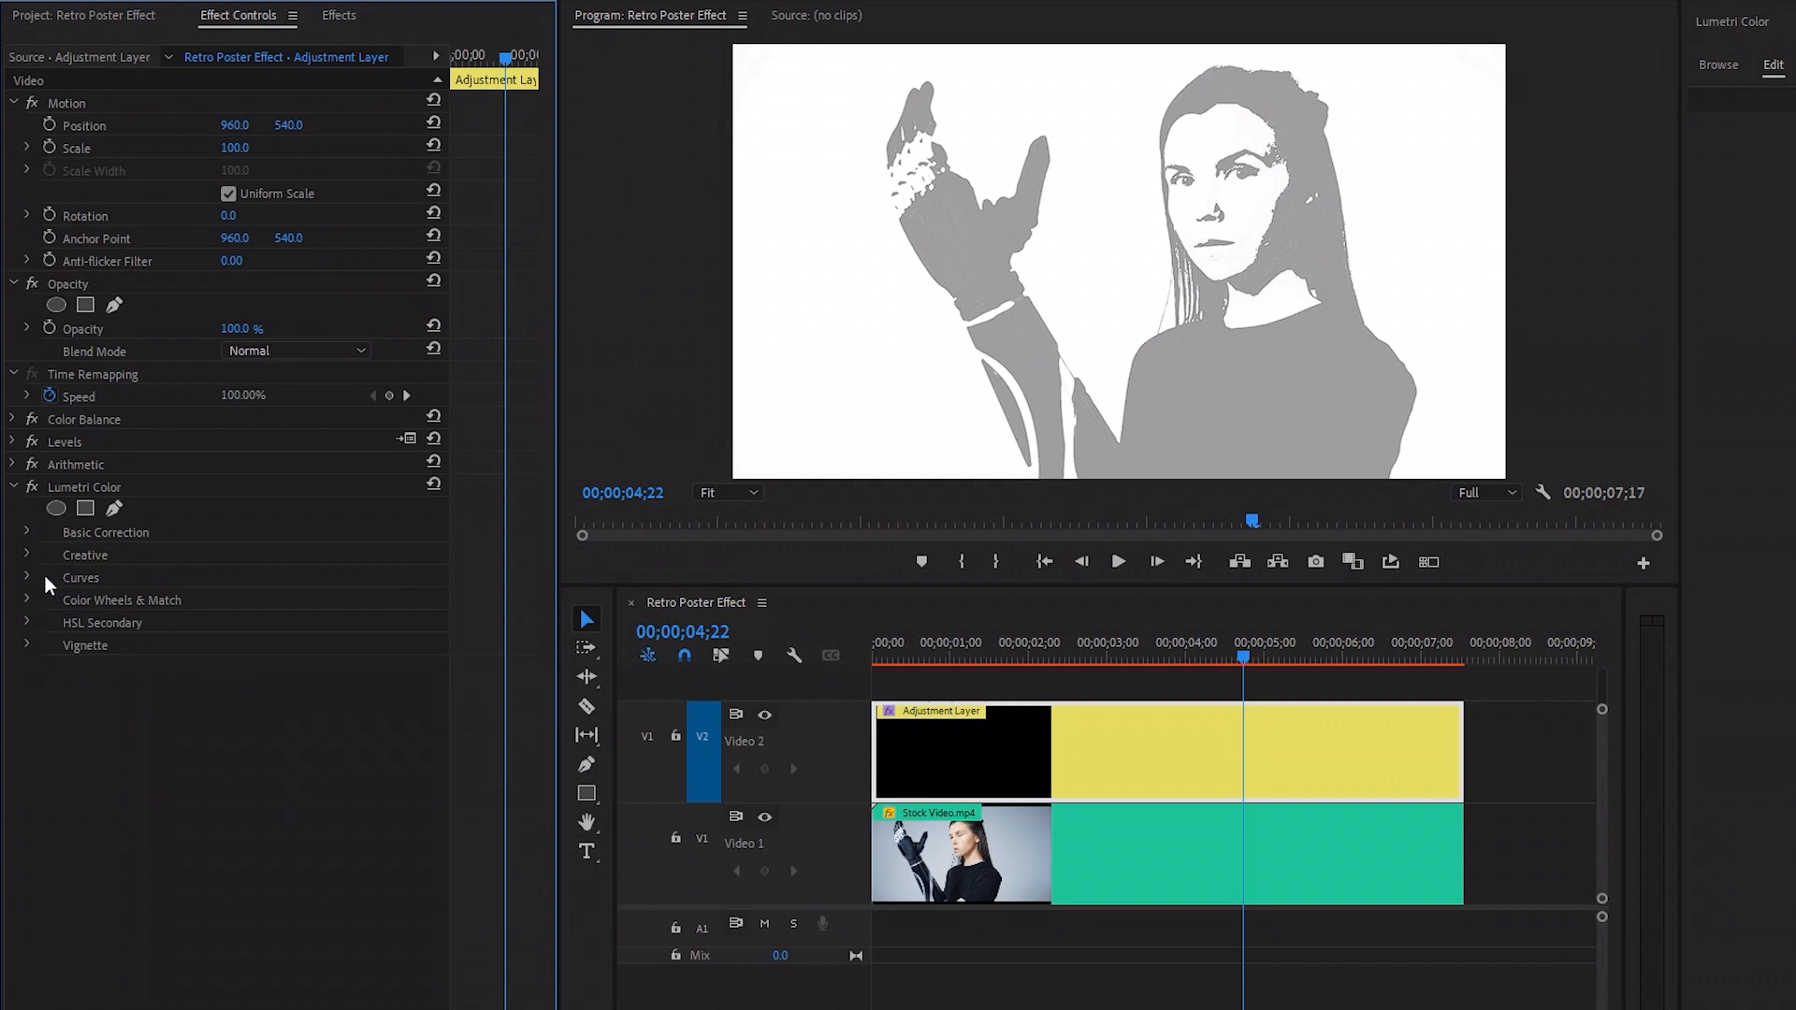
On Lumetri's master RGB curve, shift the black point inward to about 65% and the white point to about 93%, and collapse the effect
click(27, 577)
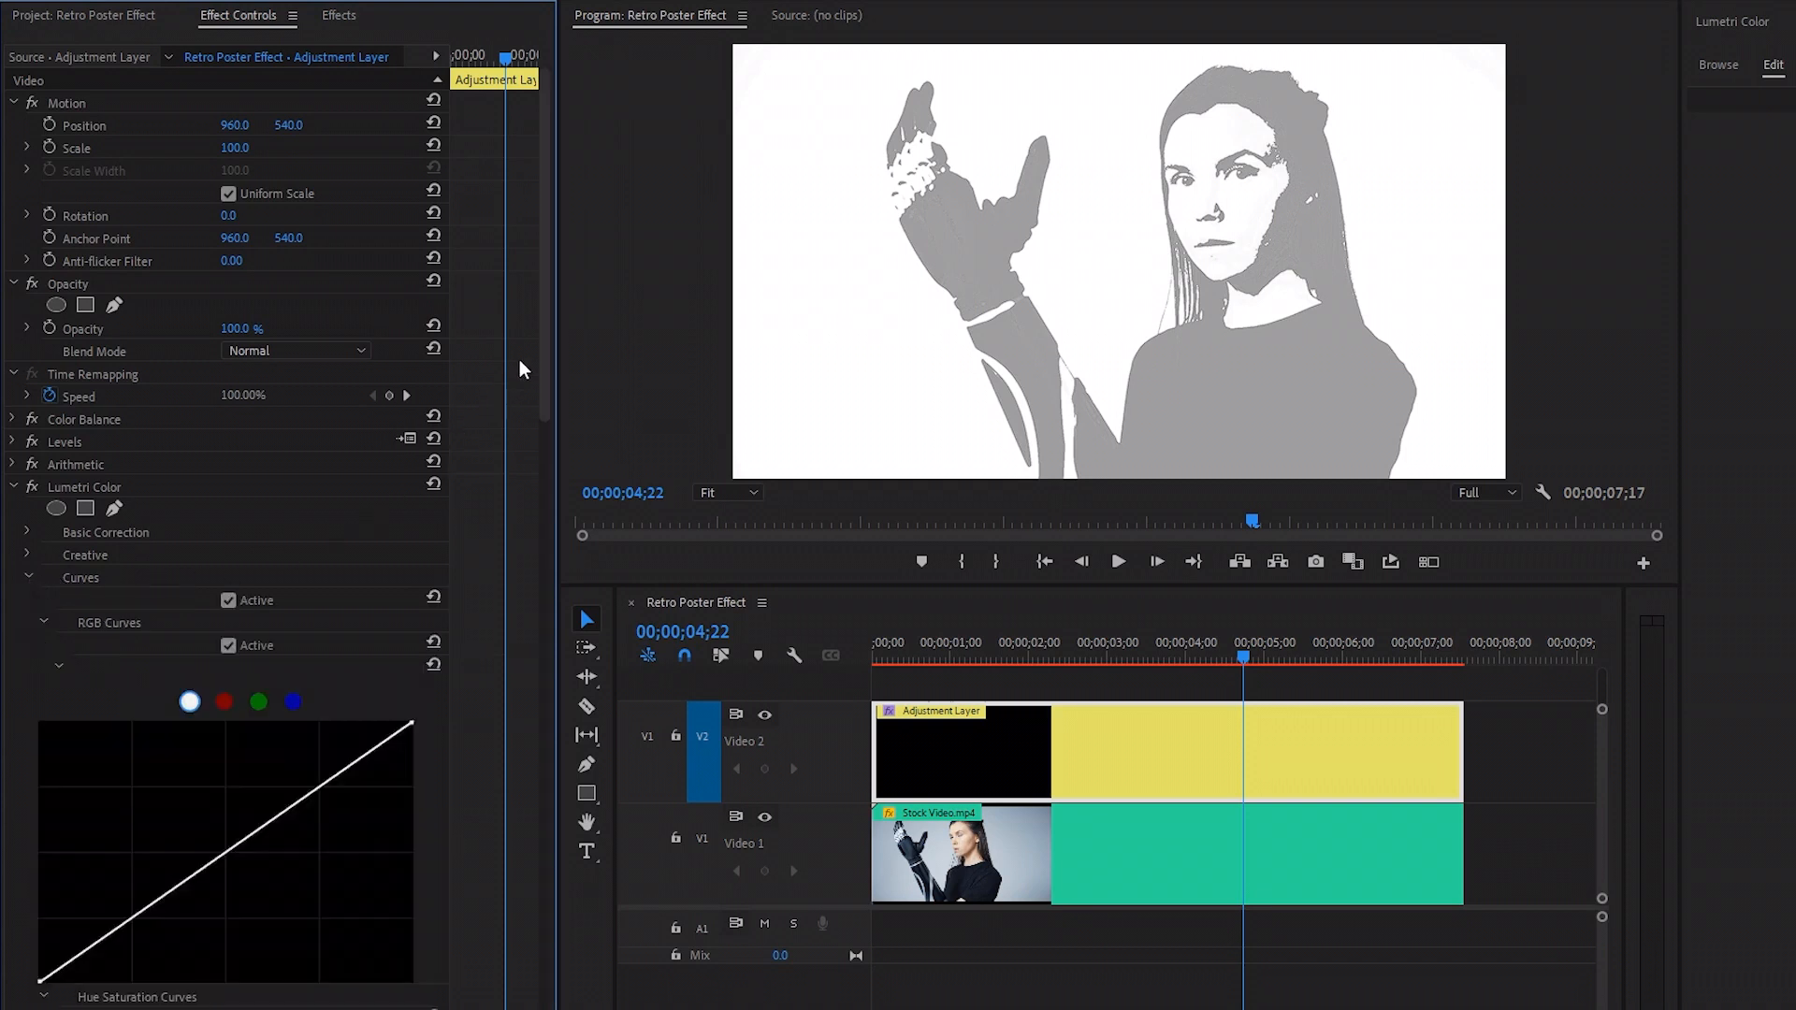
drag(541, 312, 548, 436)
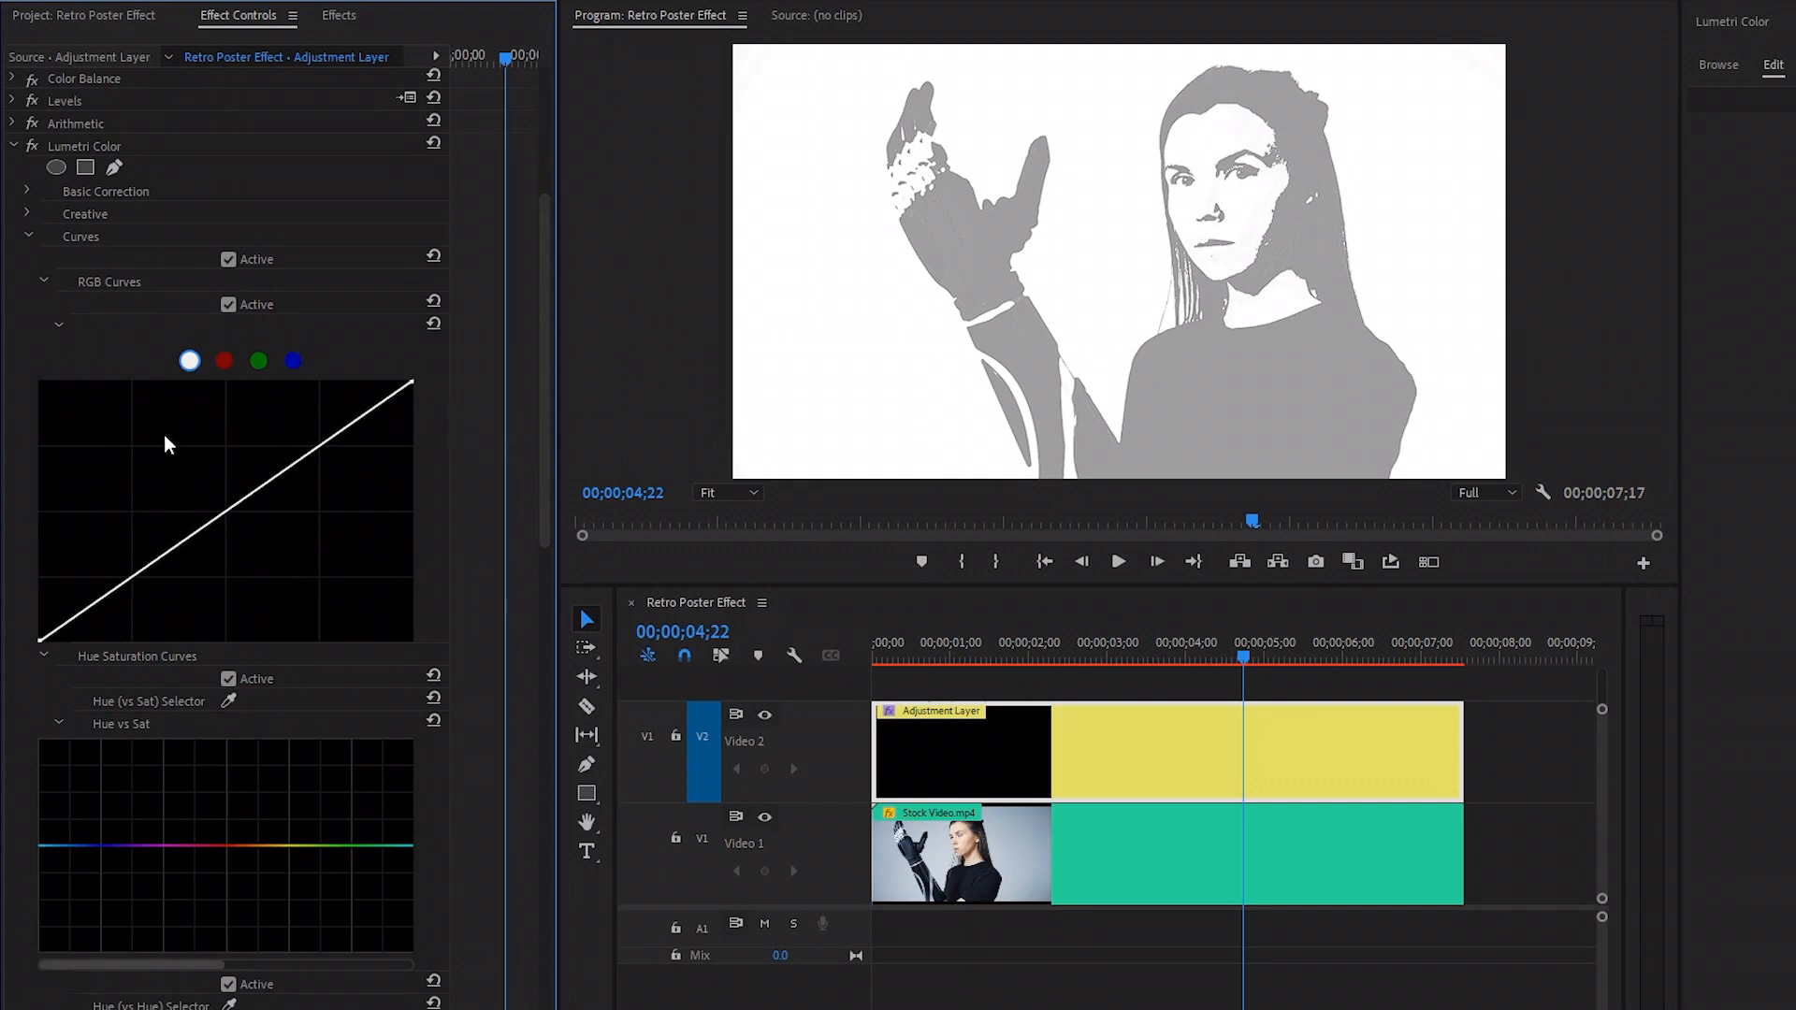
drag(41, 641, 284, 641)
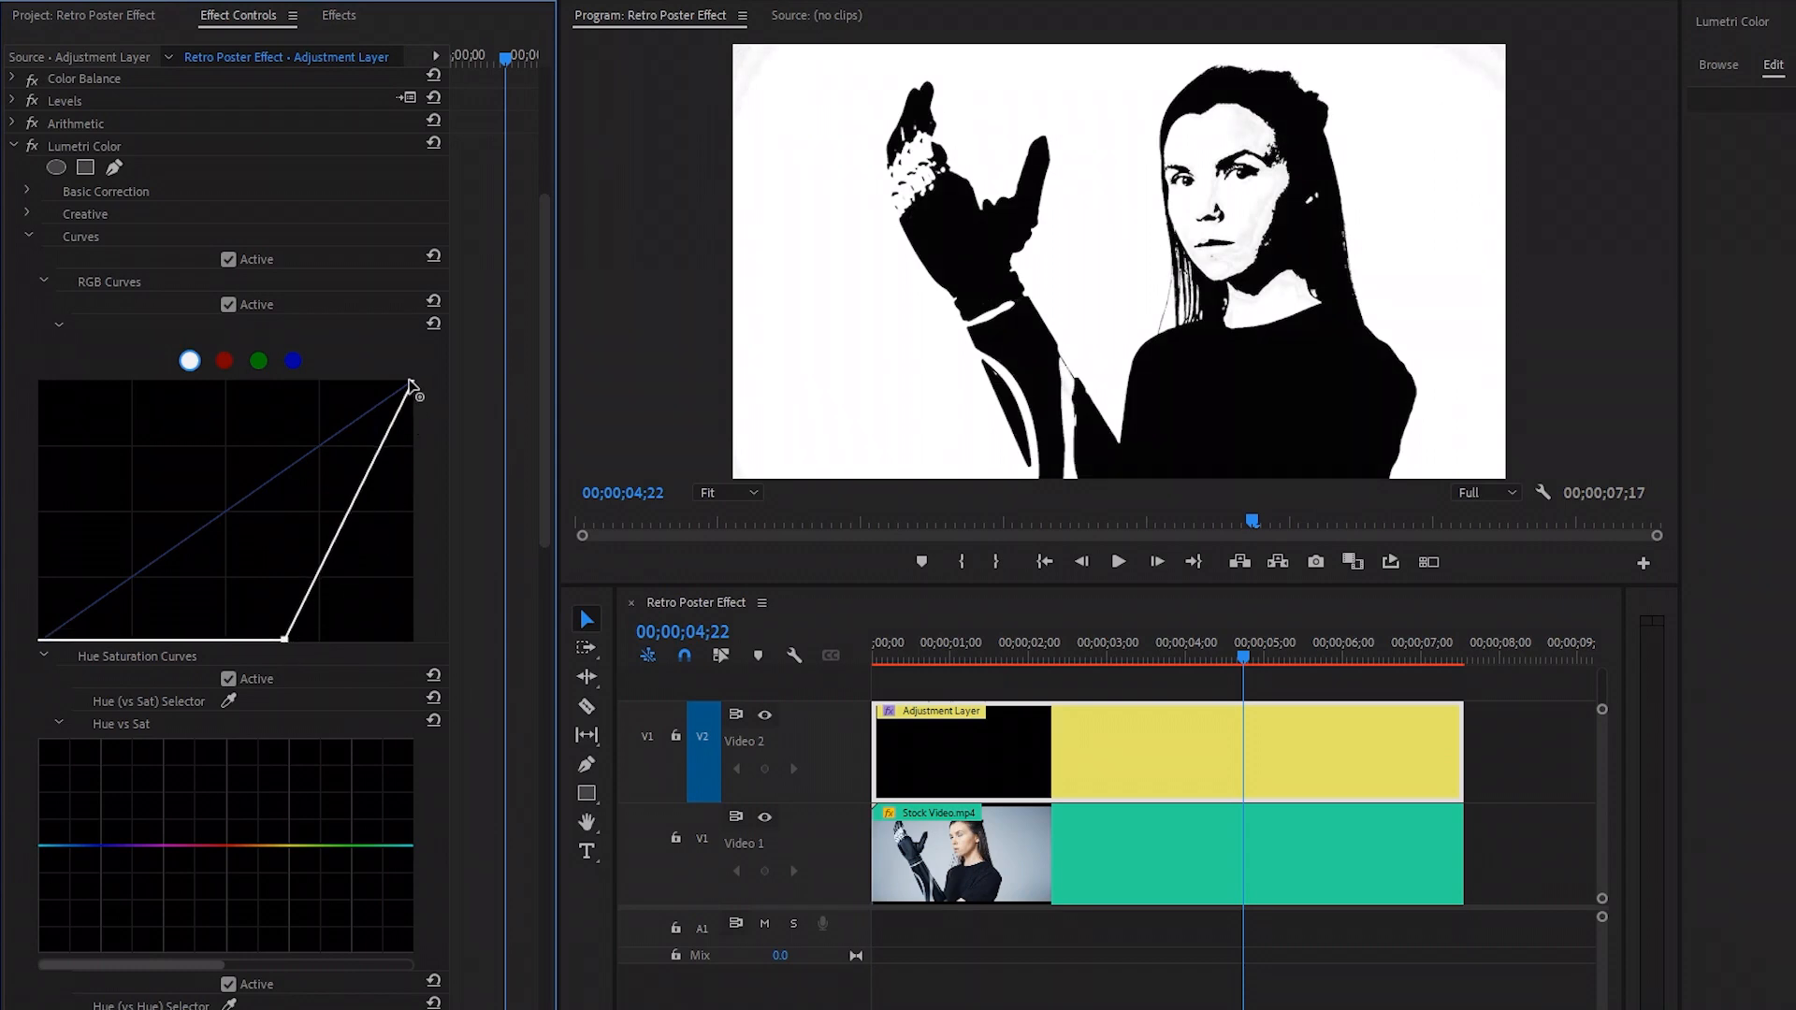
drag(412, 382, 387, 383)
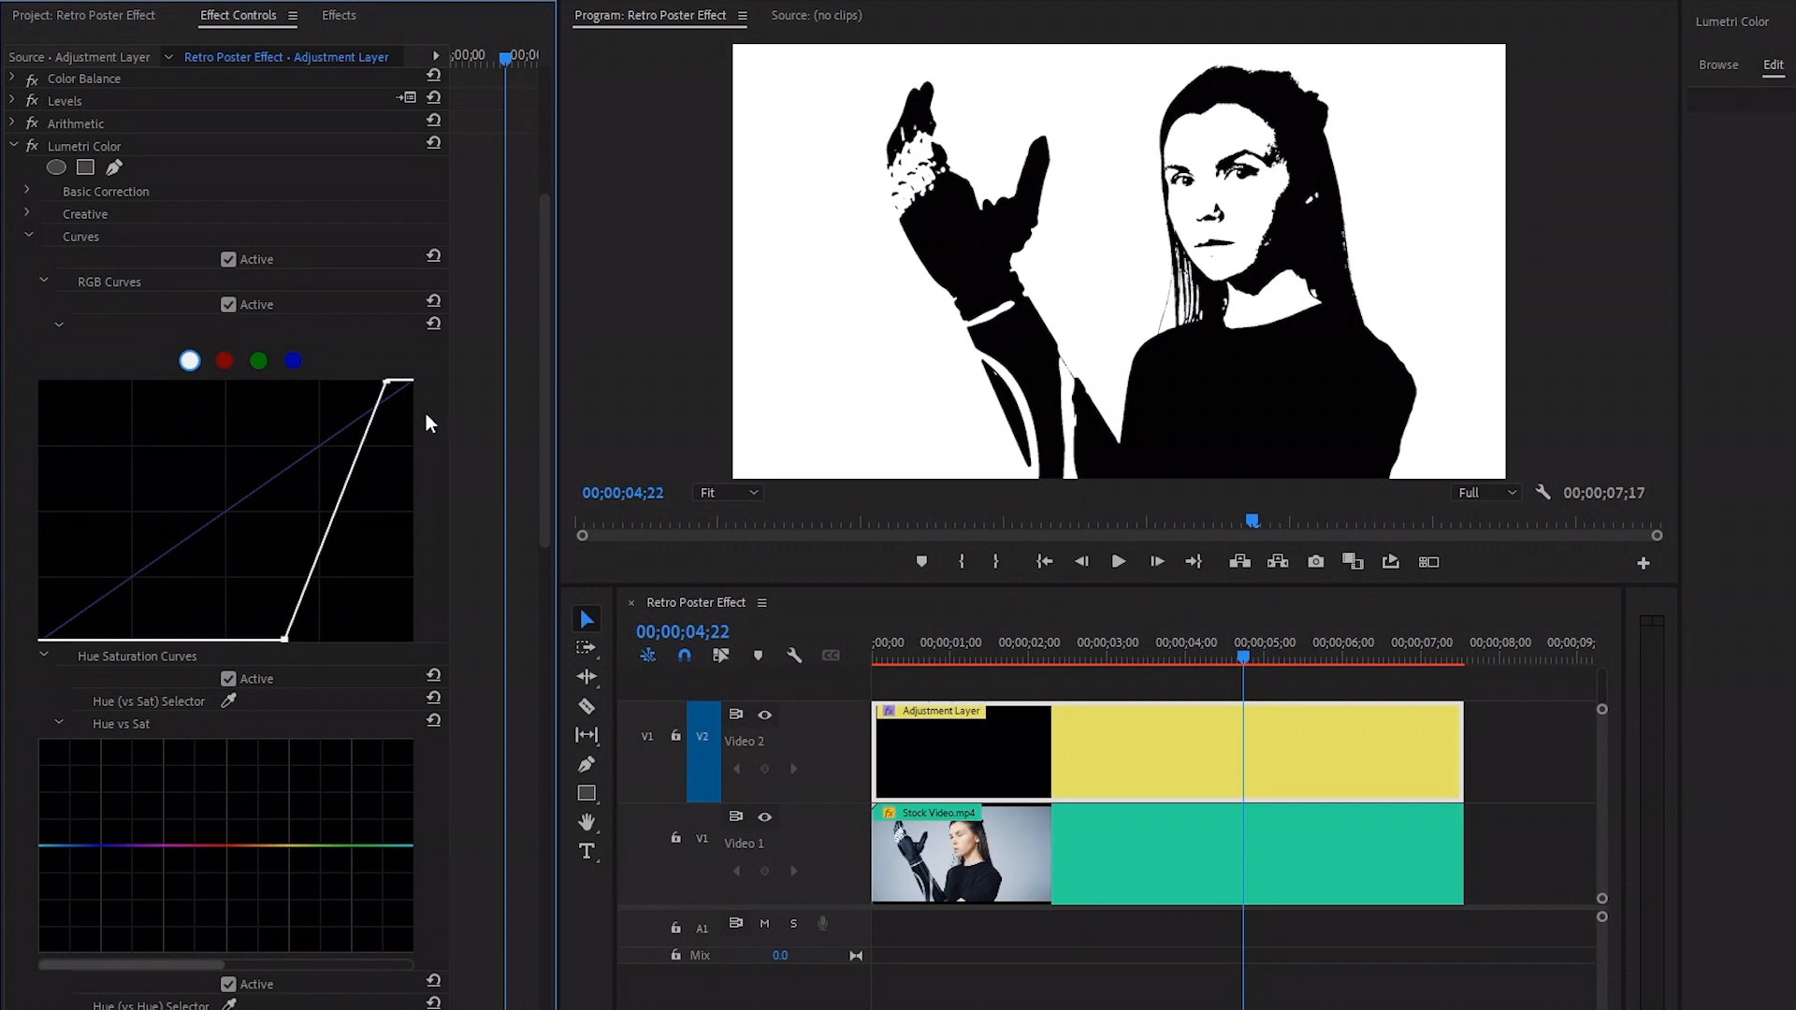
click(28, 236)
click(76, 483)
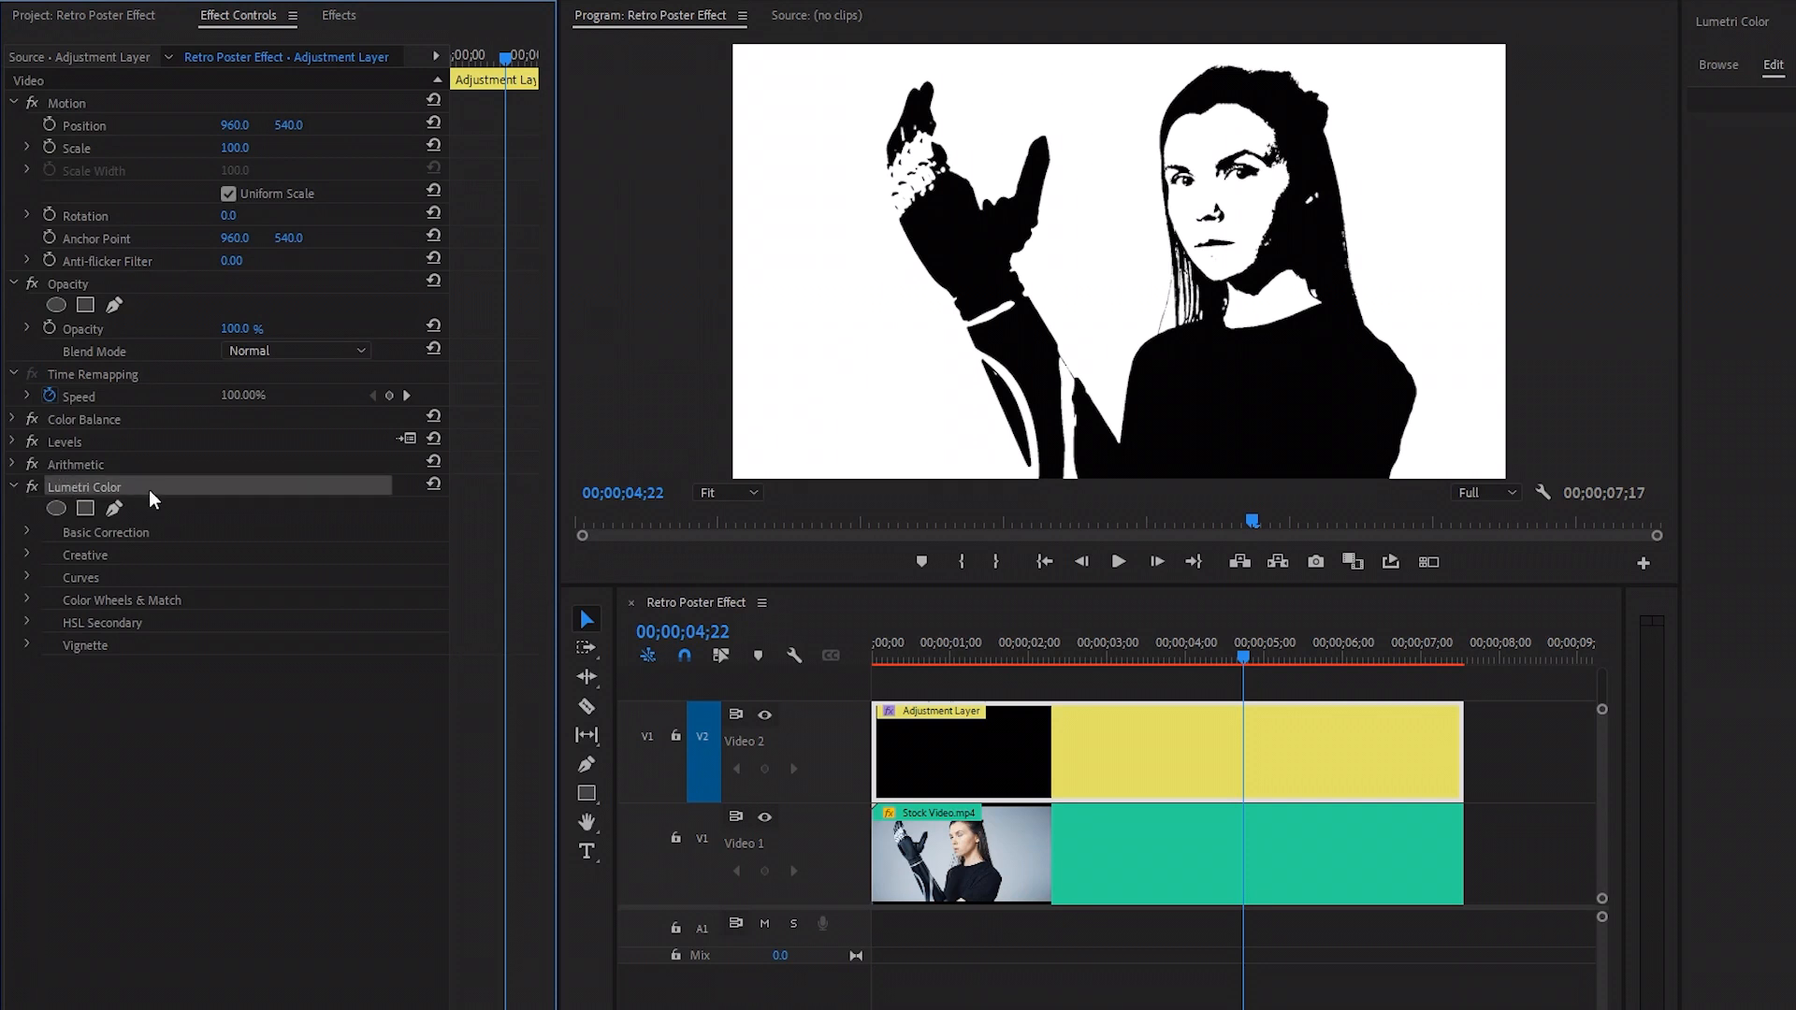
click(138, 602)
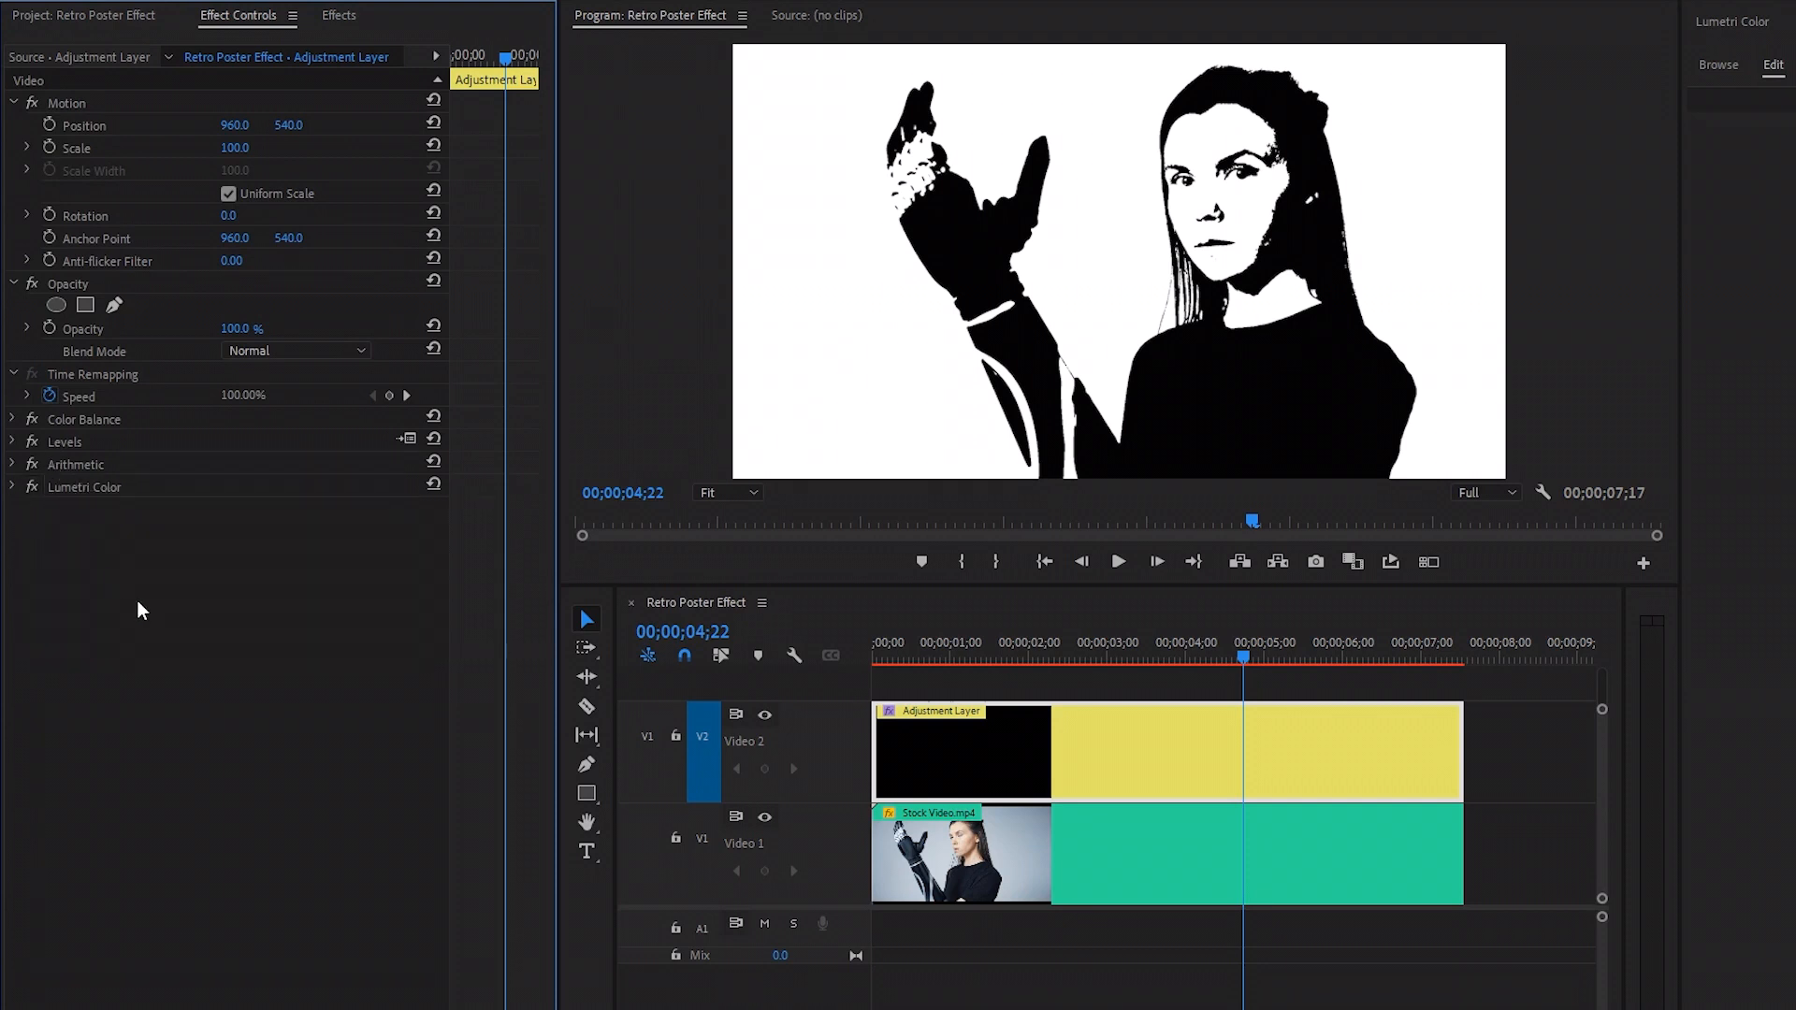
Find the Tint video effect and apply it to the adjustment layer
click(334, 20)
click(219, 45)
text(tint)
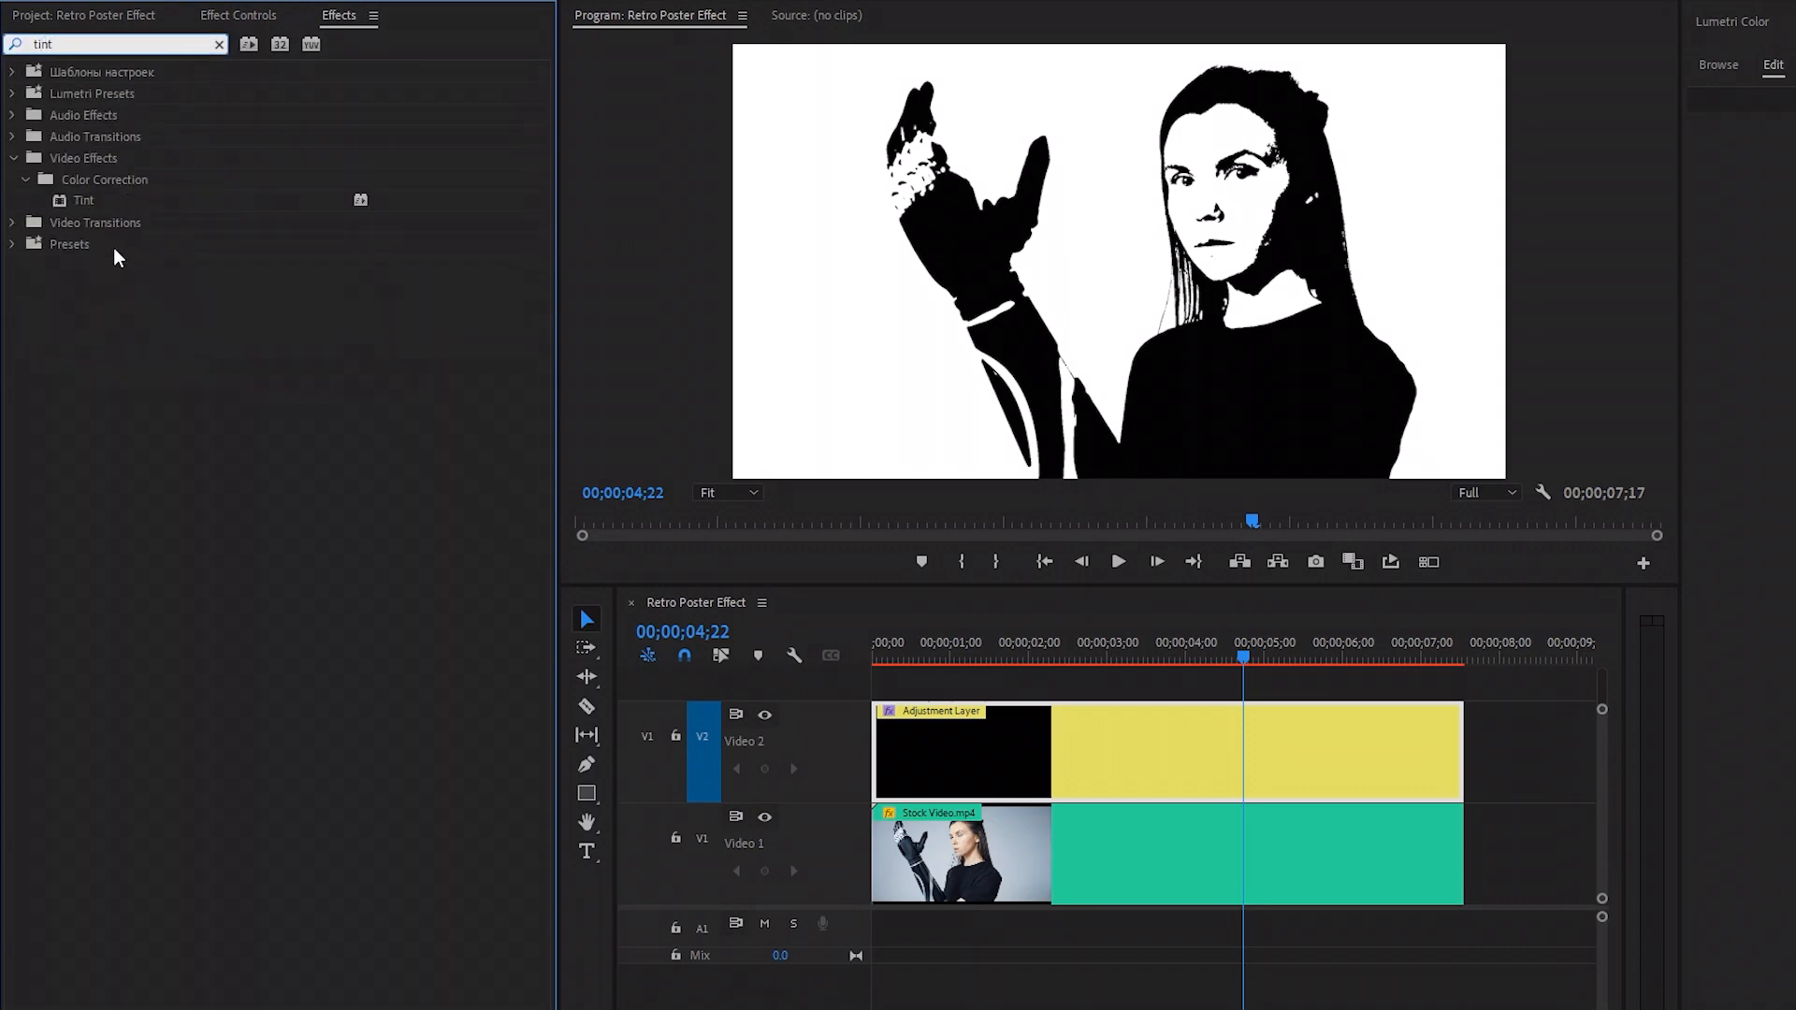
drag(80, 199, 1102, 746)
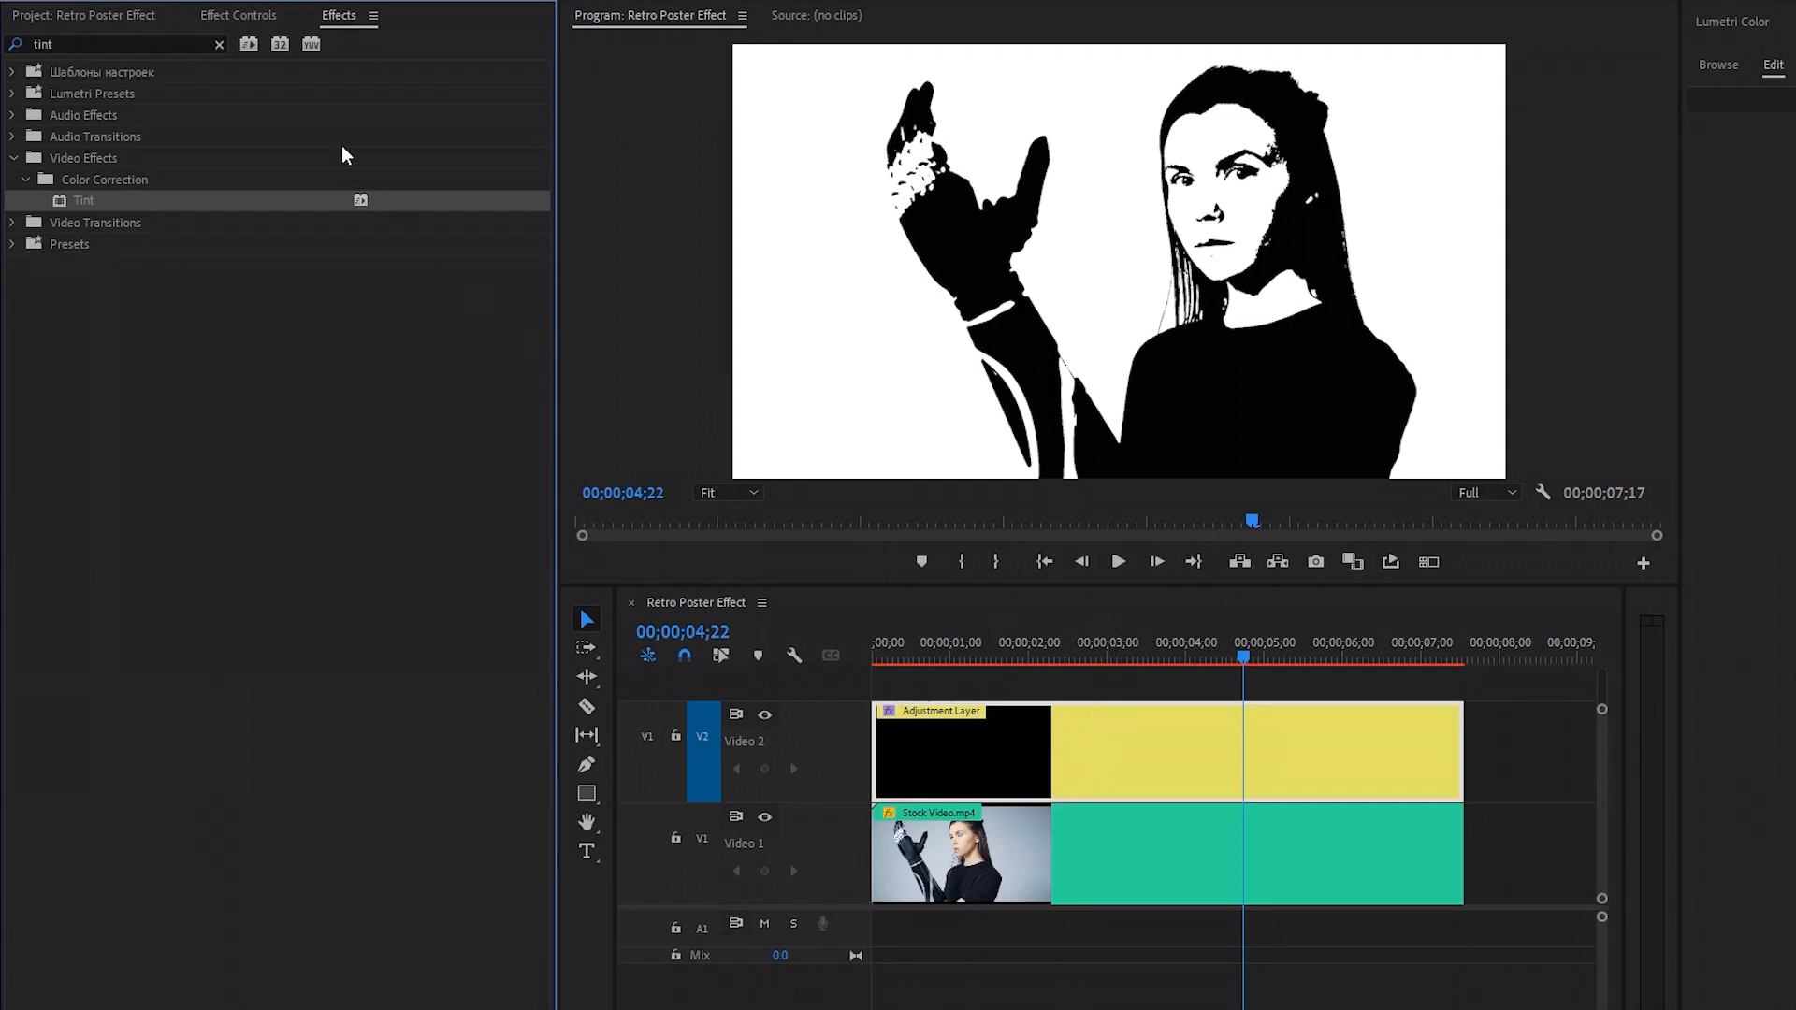
In the Tint effect, set the Map Black To colour to dark blue 272F37
click(269, 22)
click(54, 505)
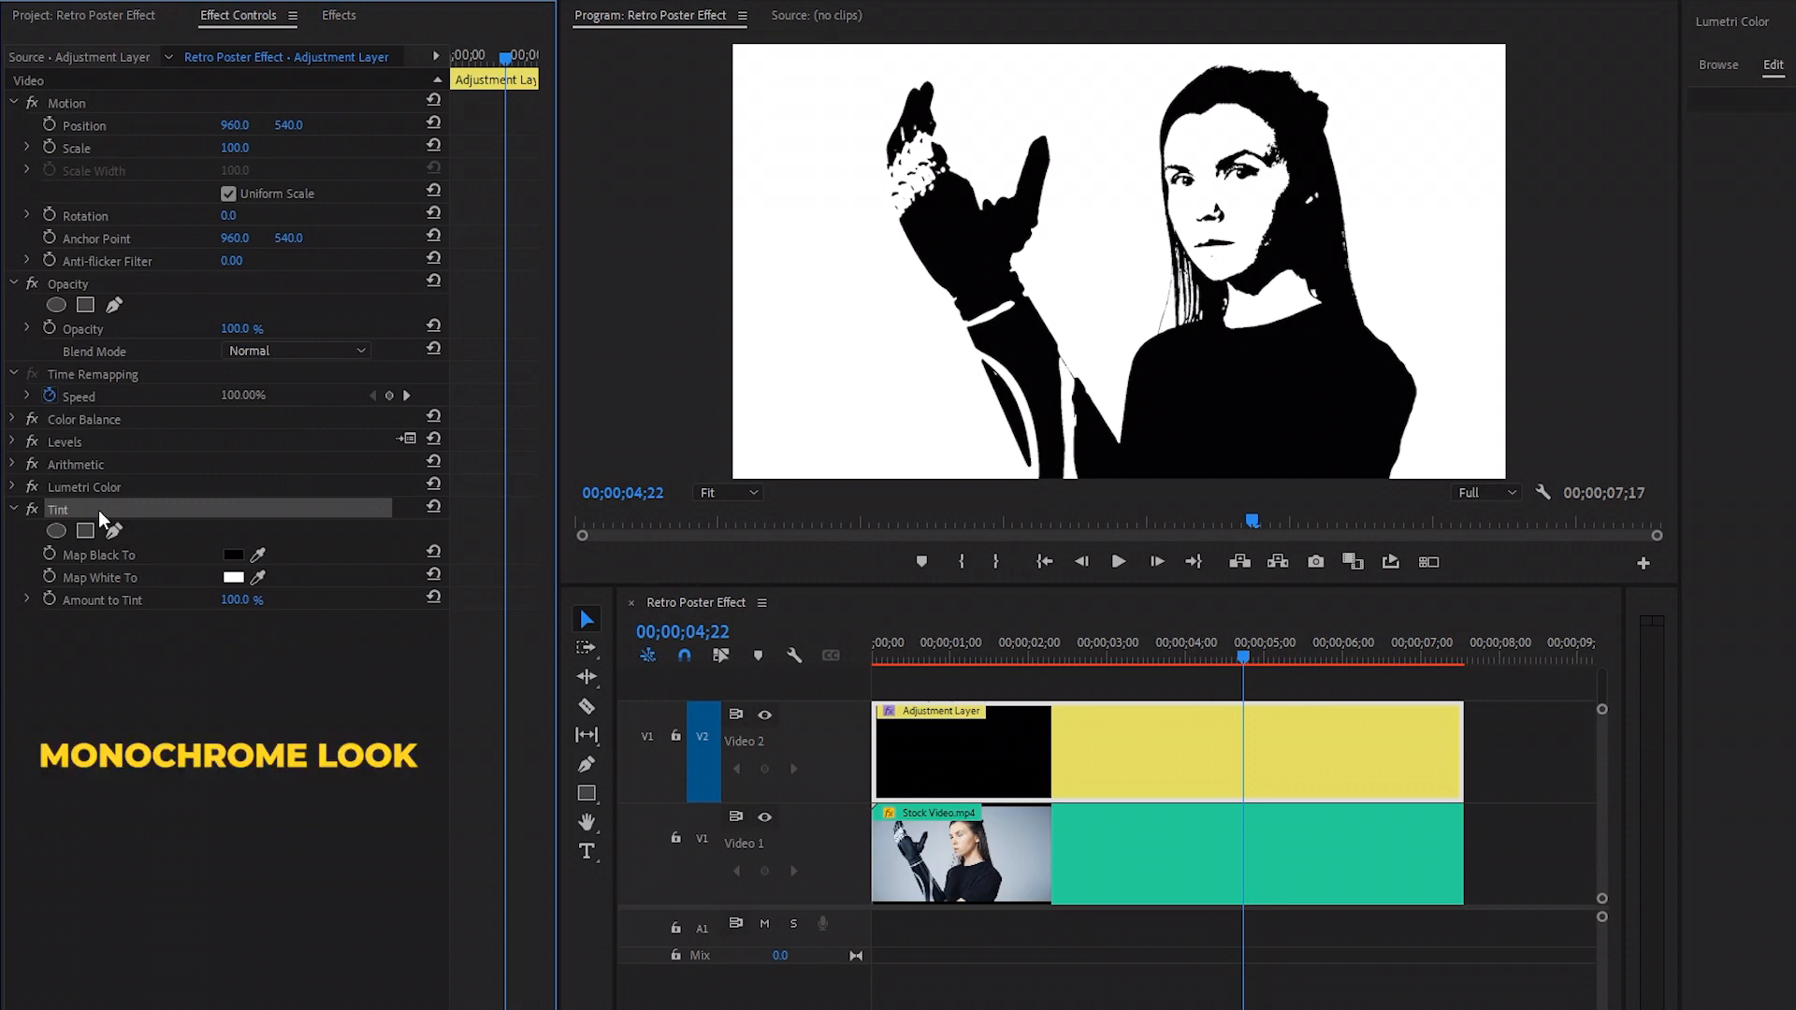
click(154, 556)
click(232, 554)
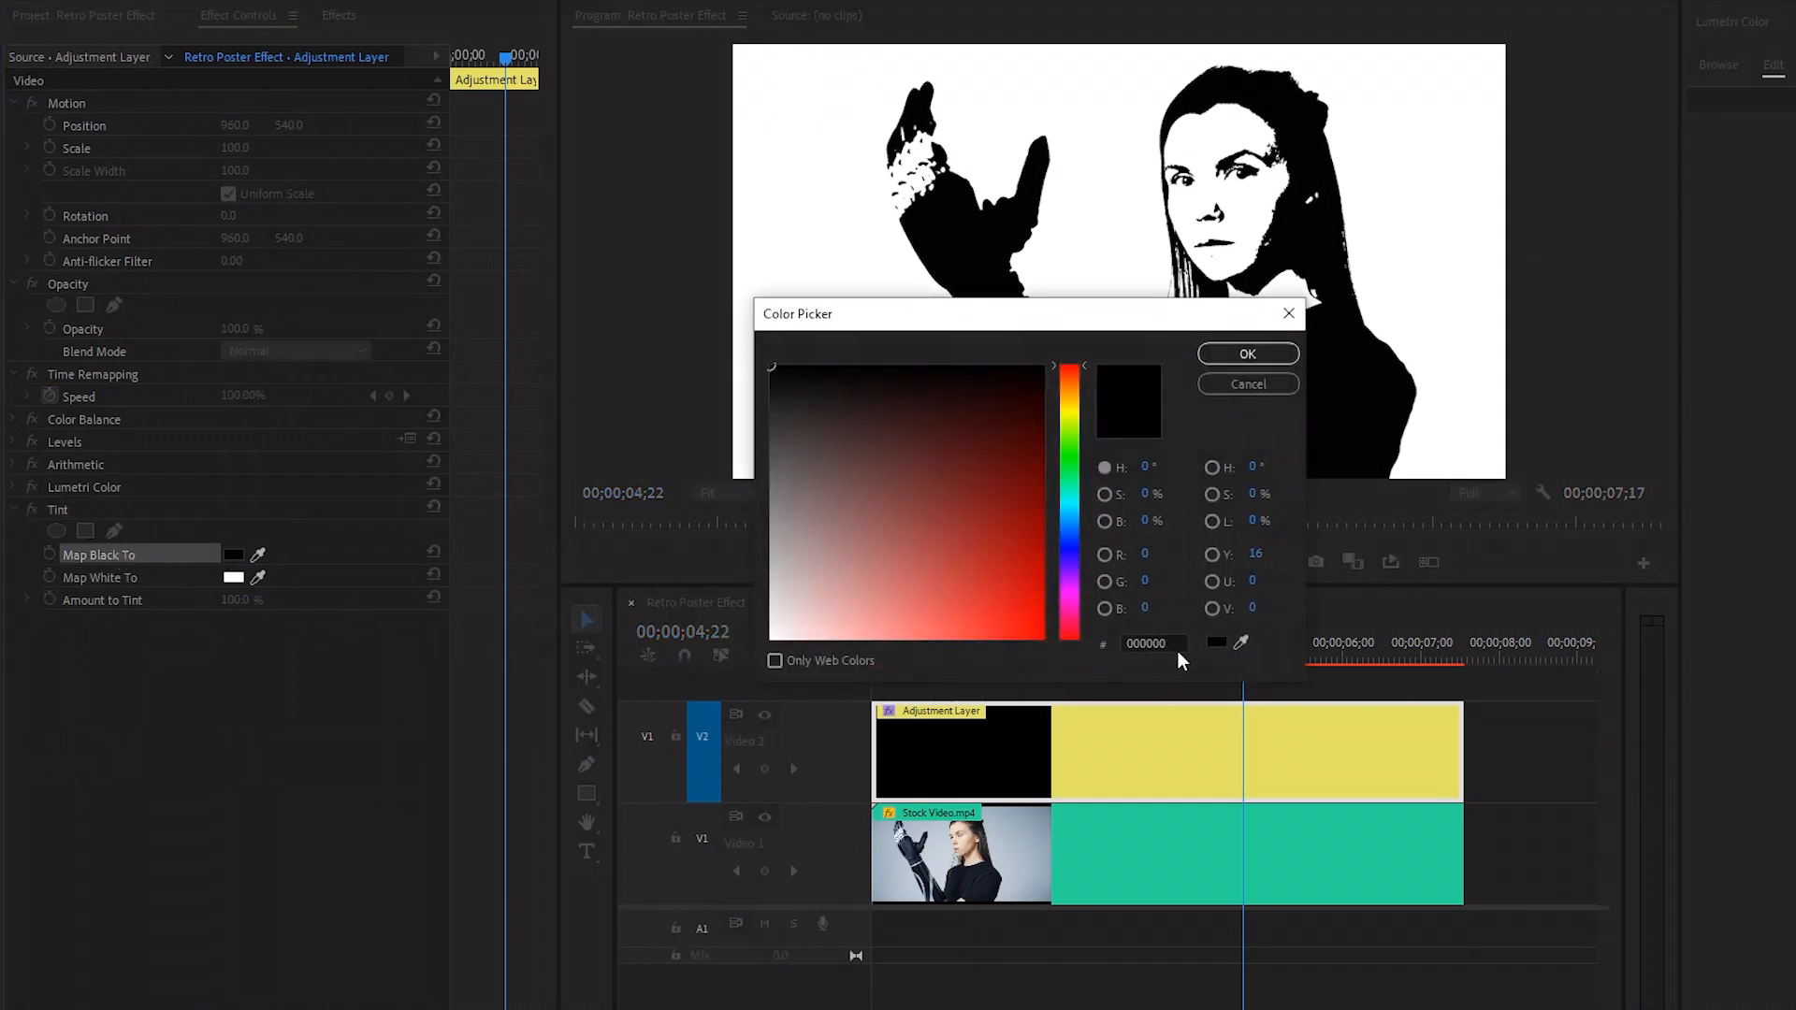
drag(1182, 644, 1105, 642)
text(27)
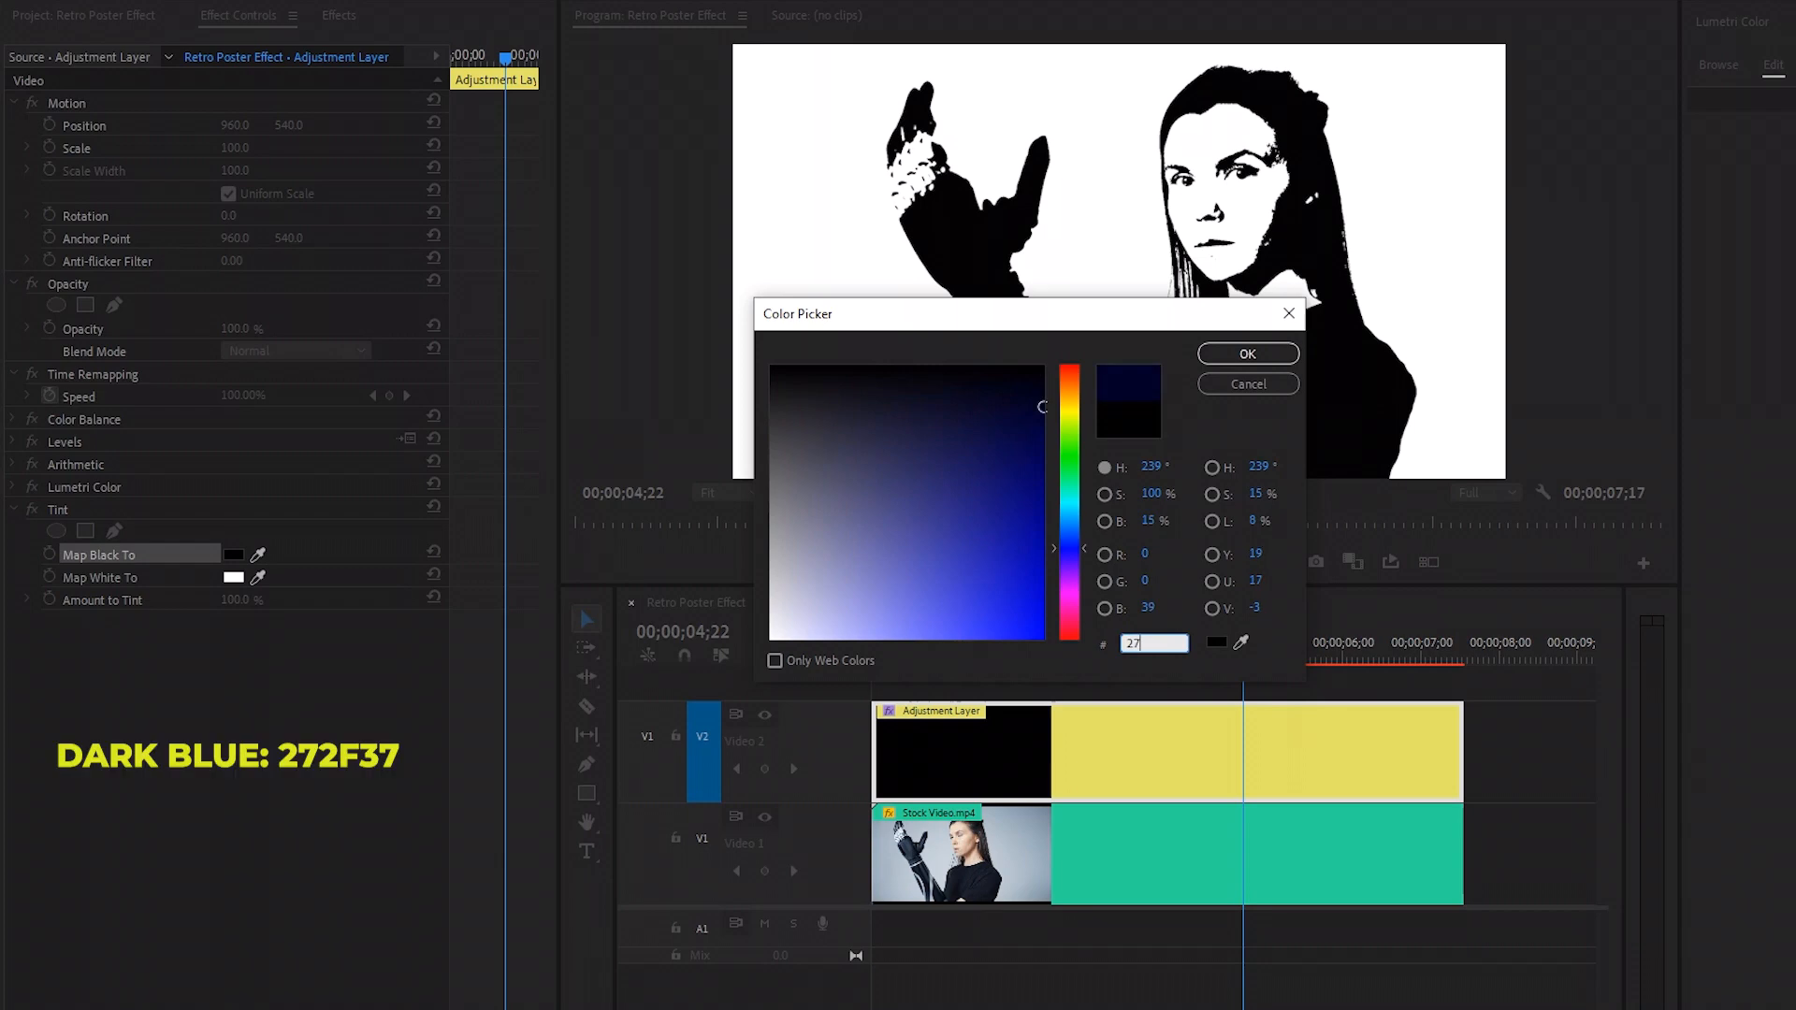
text(2F)
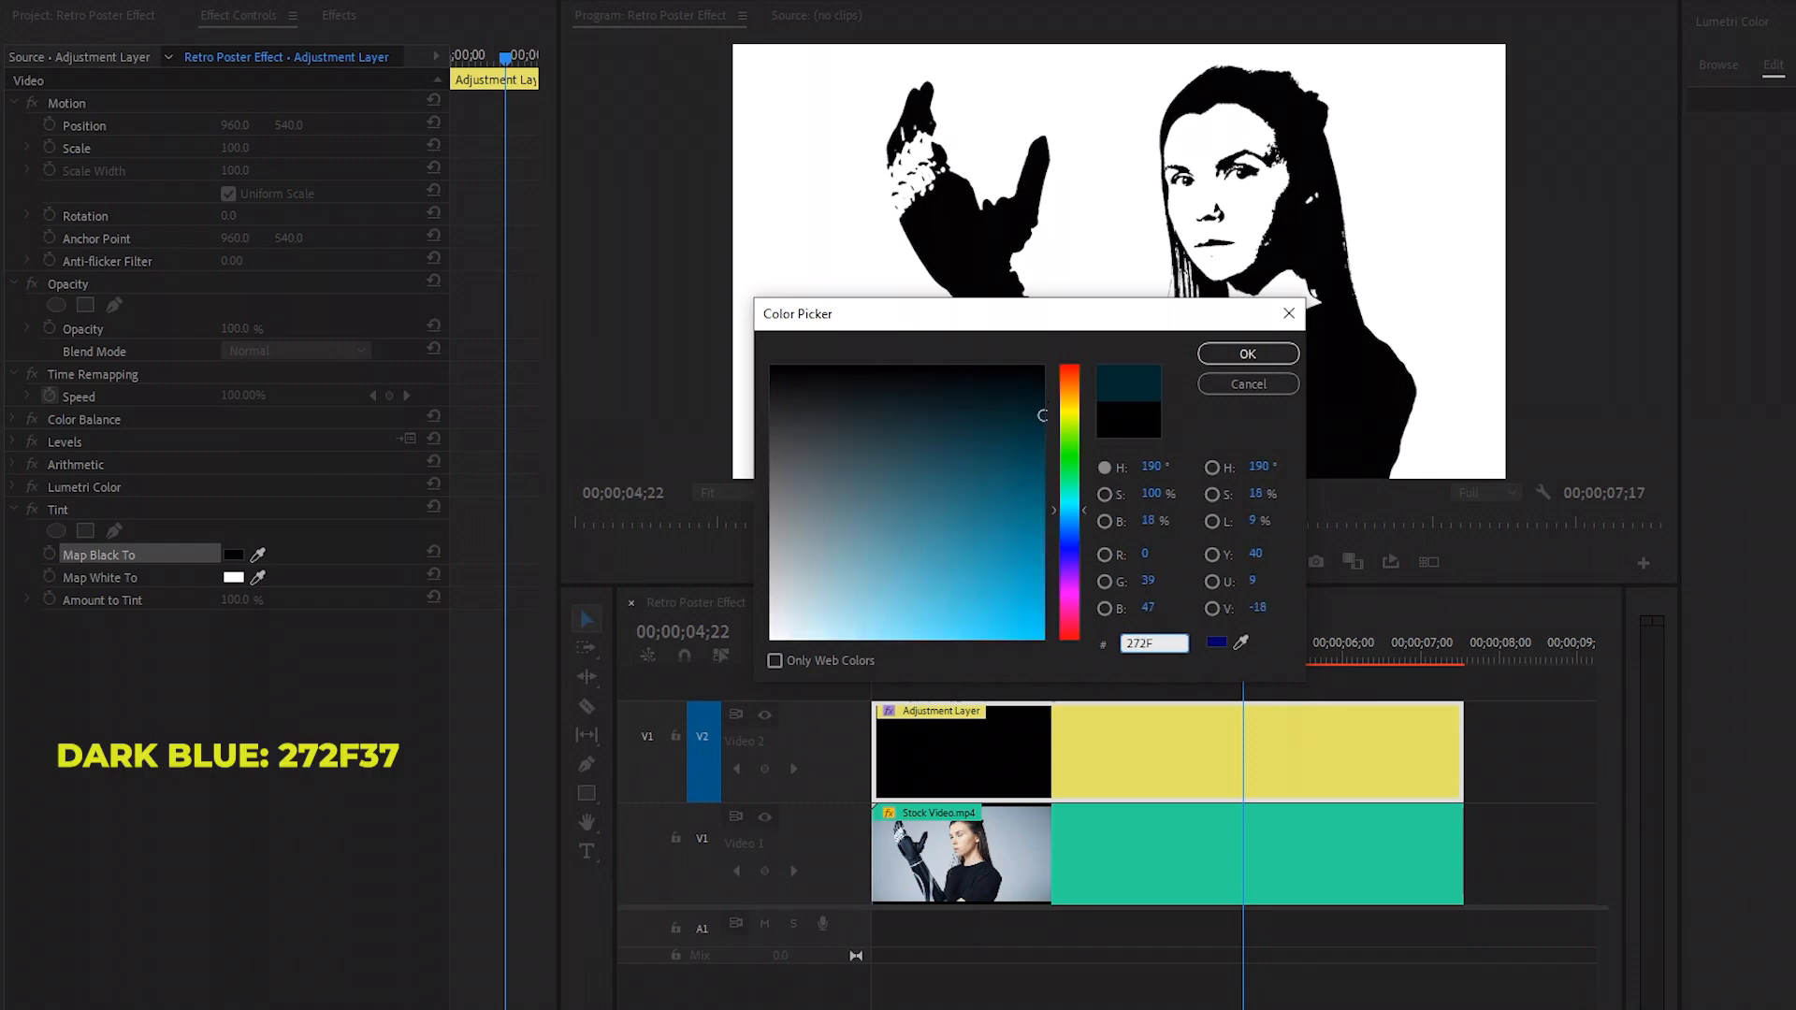
text(37)
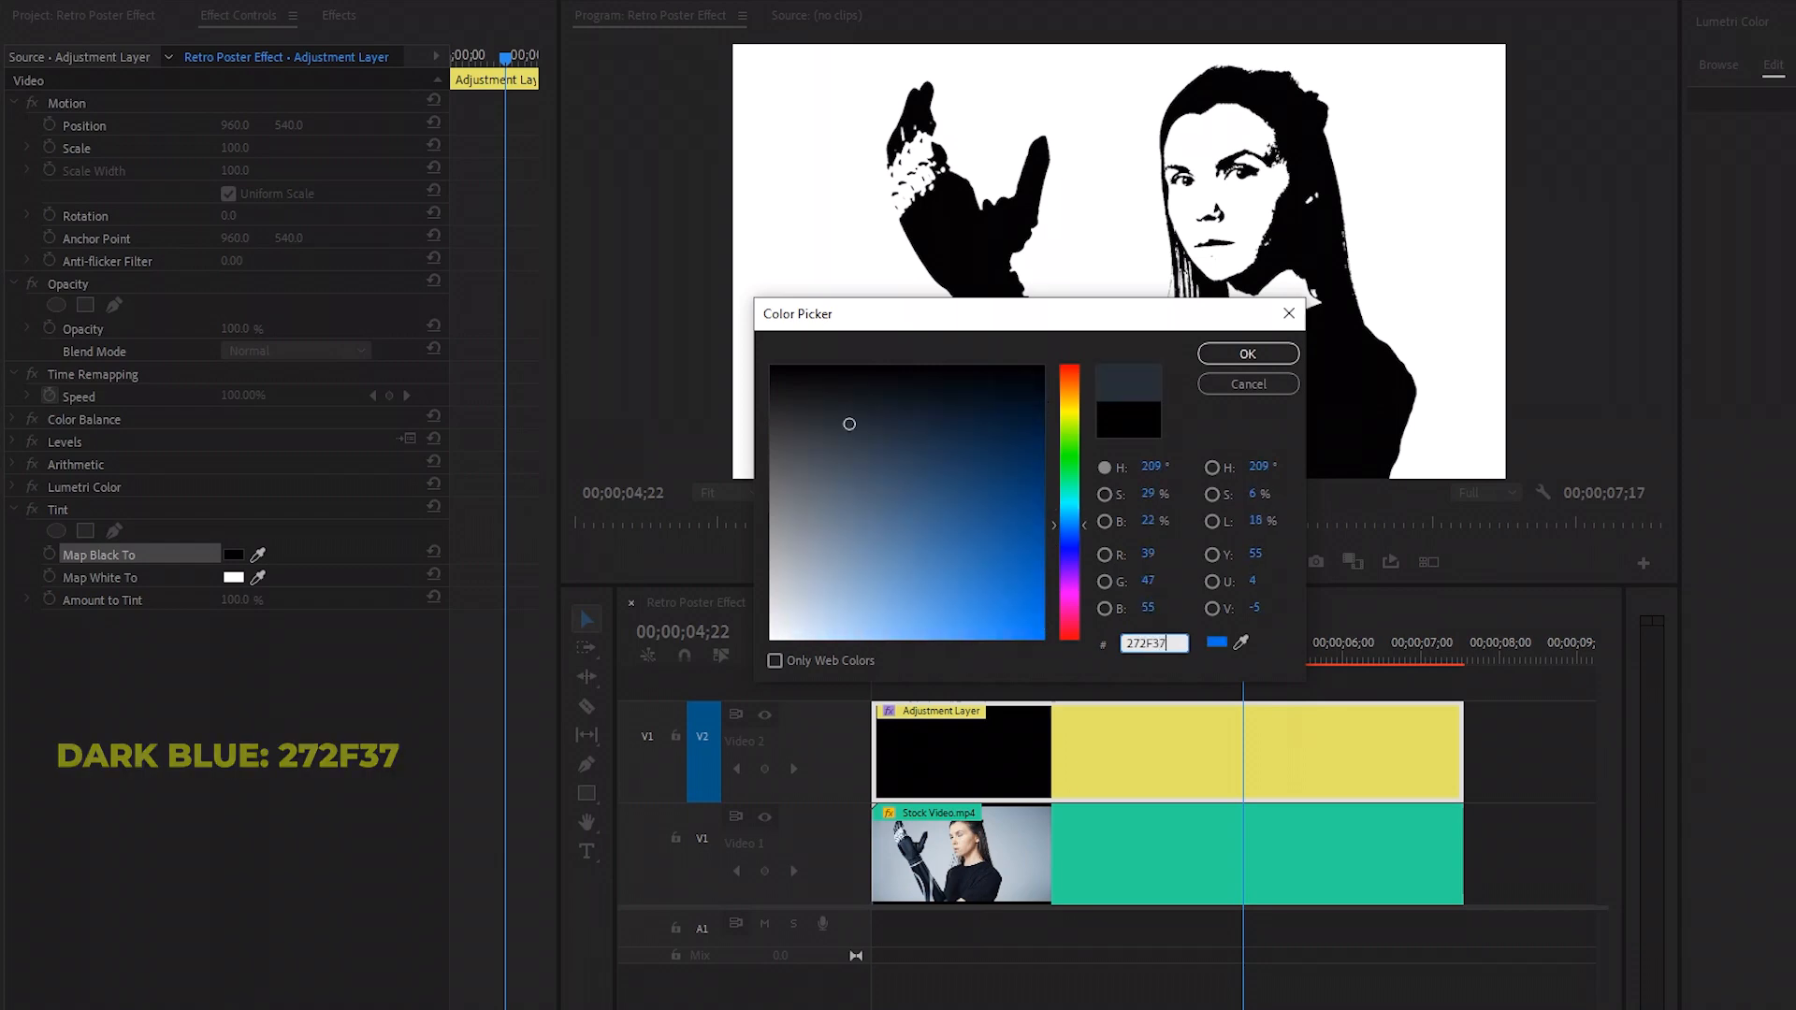
click(1226, 355)
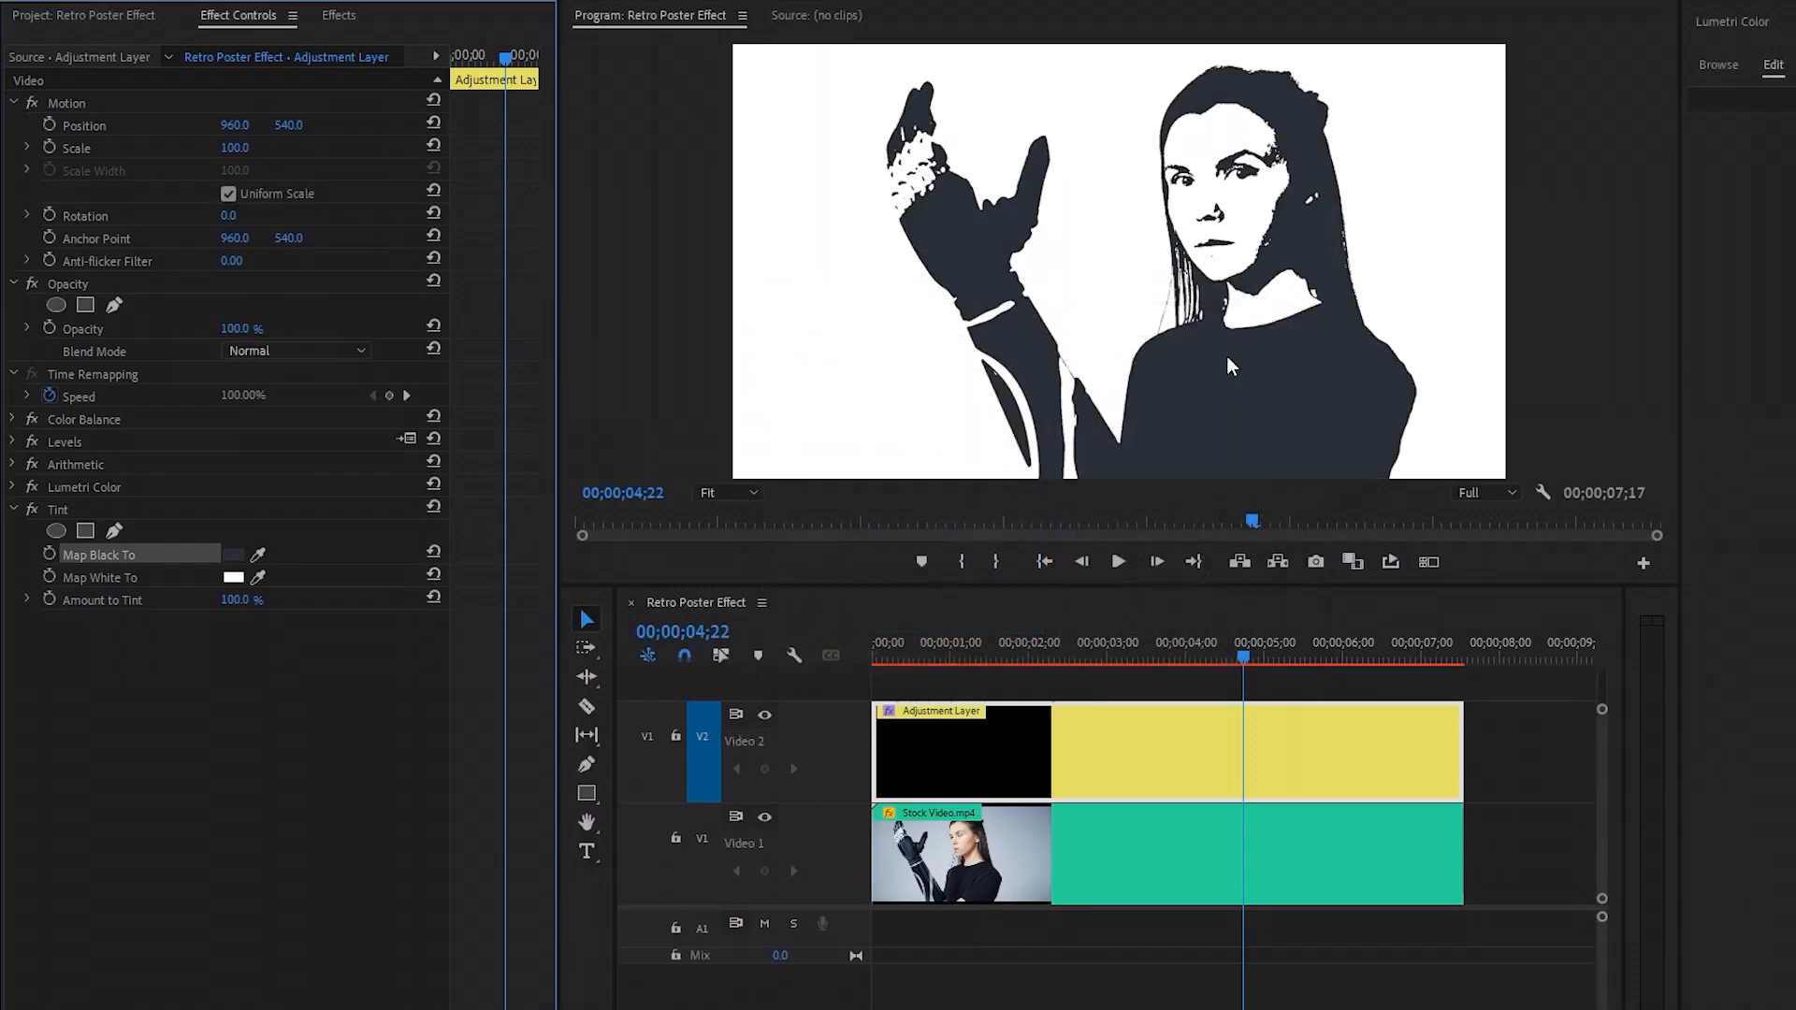
Set the Tint effect's Map White To colour to purple 9C80B1
click(103, 581)
click(233, 577)
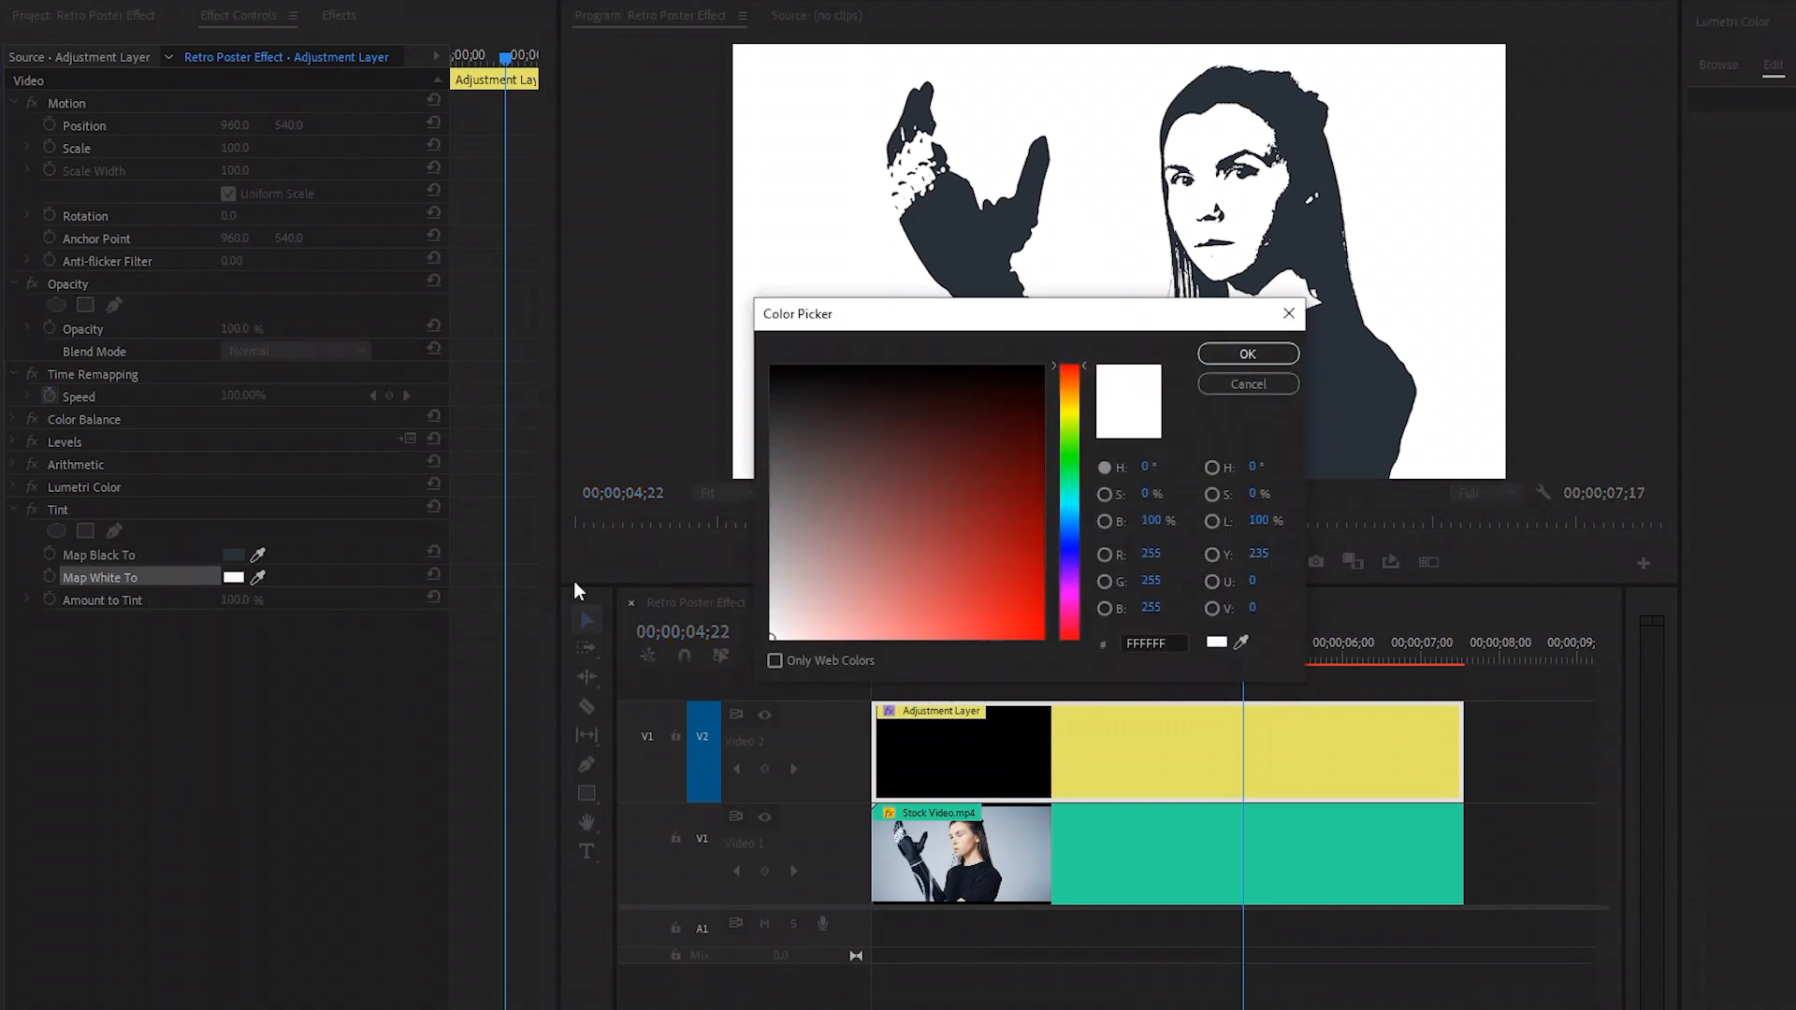
double_click(1169, 643)
text(9C80B)
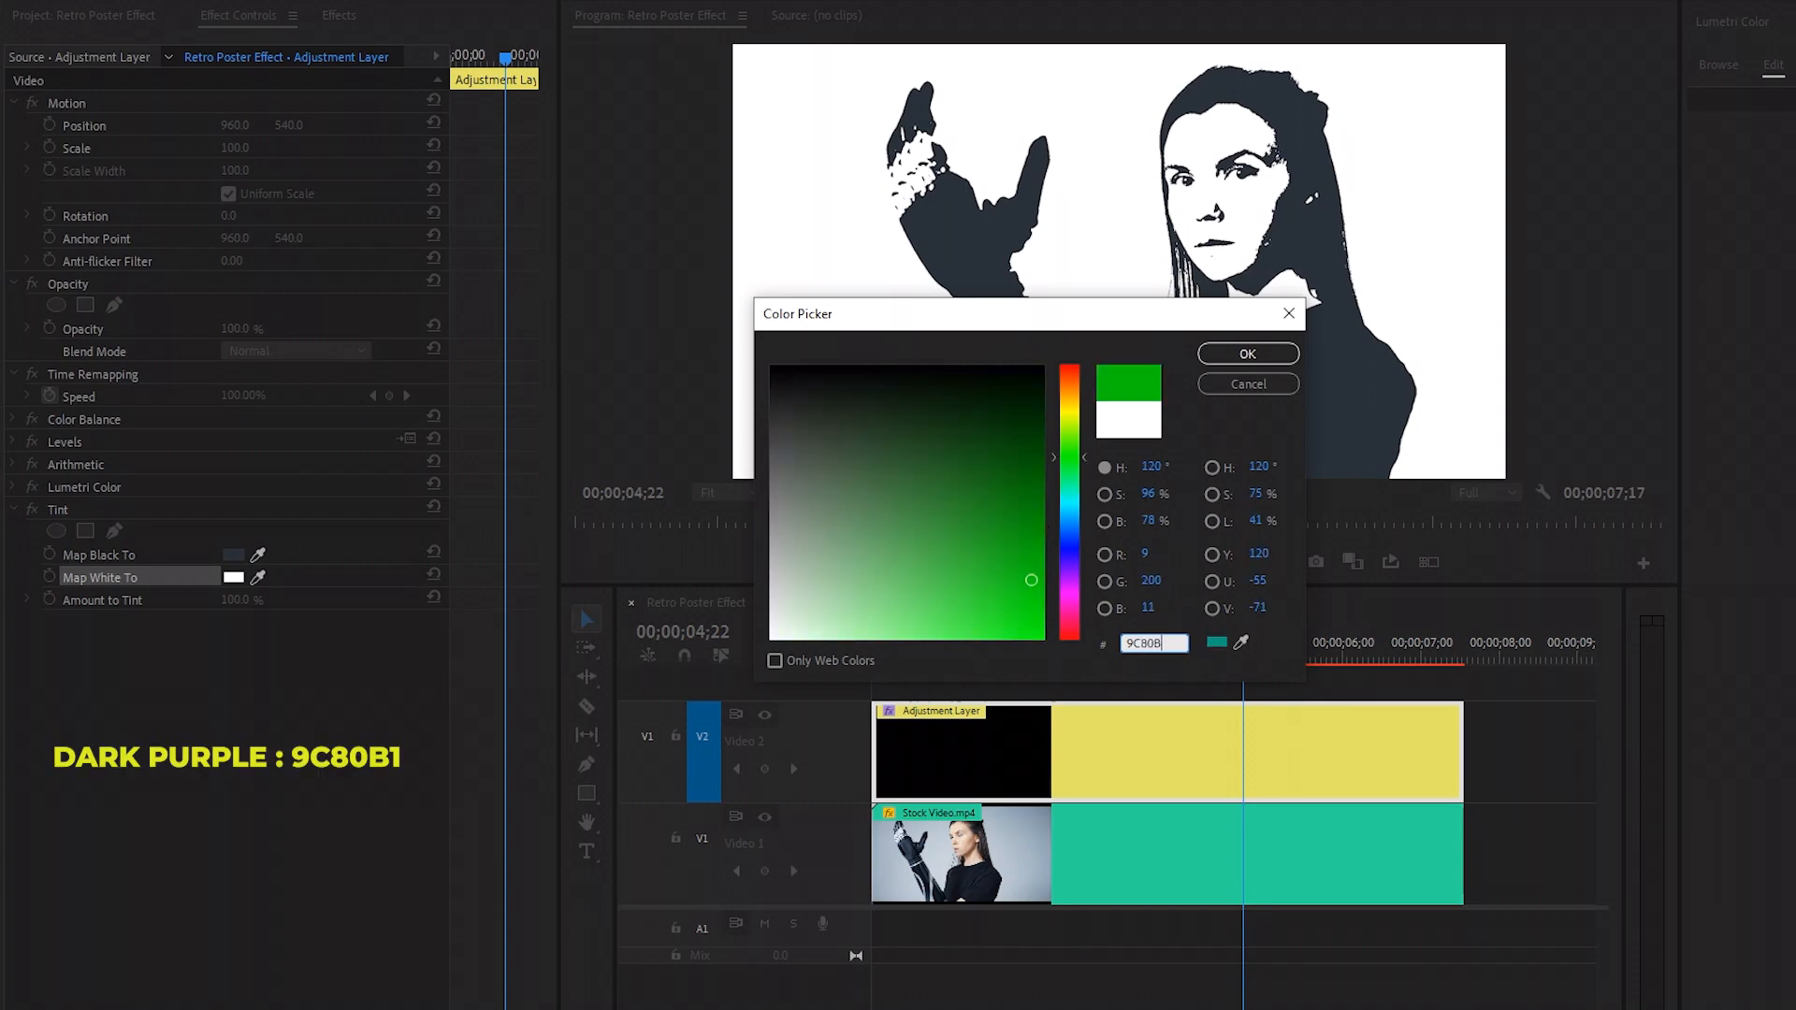
text(1)
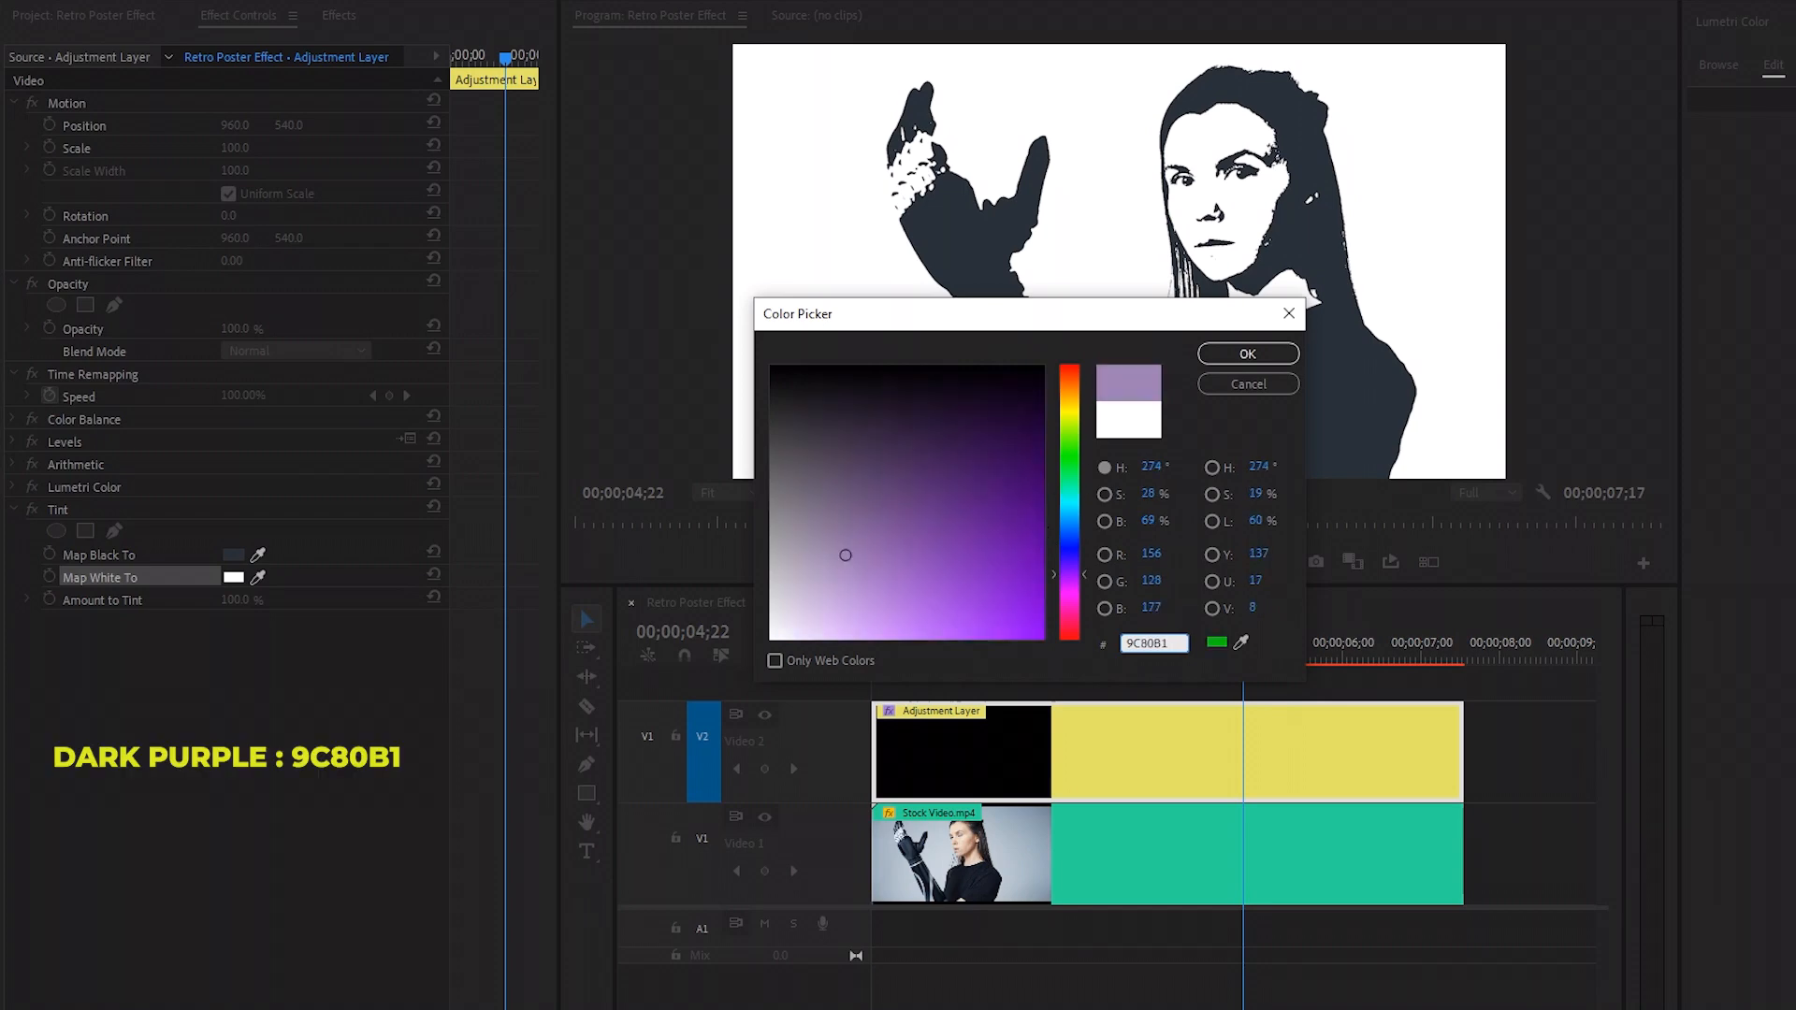
click(1220, 357)
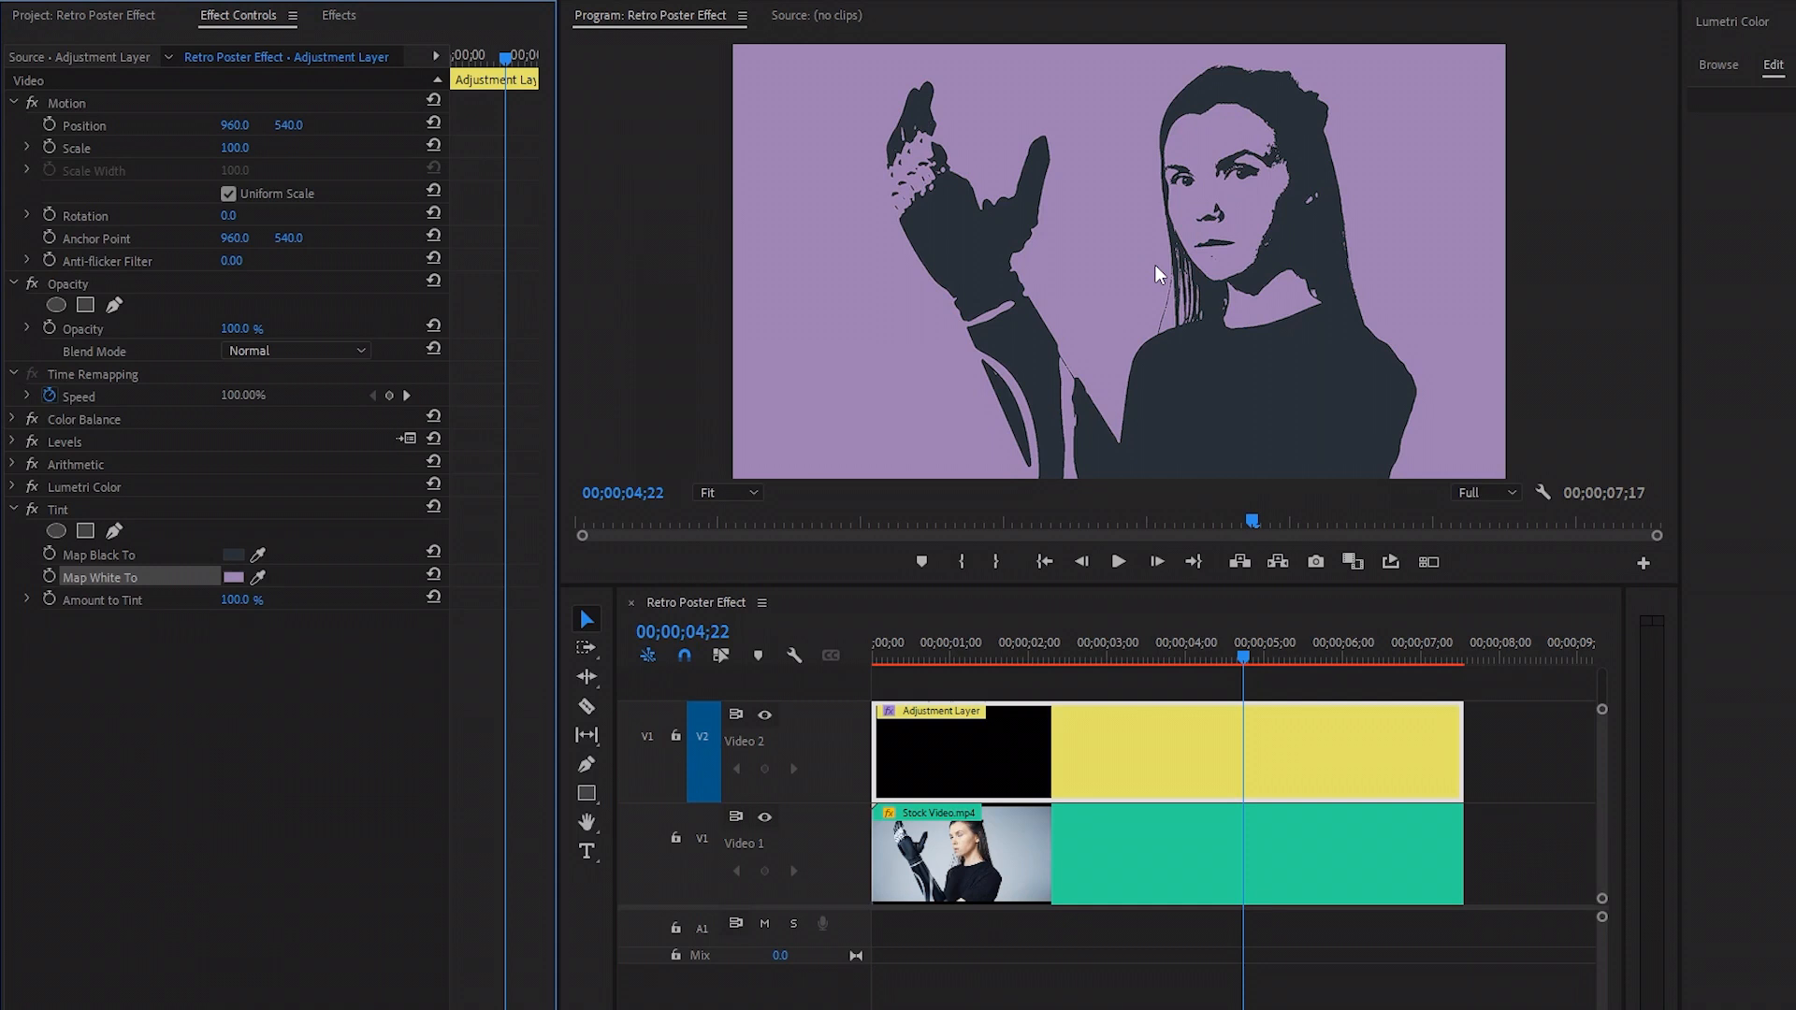
Find the Posterize Time video effect, apply it to the adjustment layer and show its settings
click(340, 14)
click(222, 41)
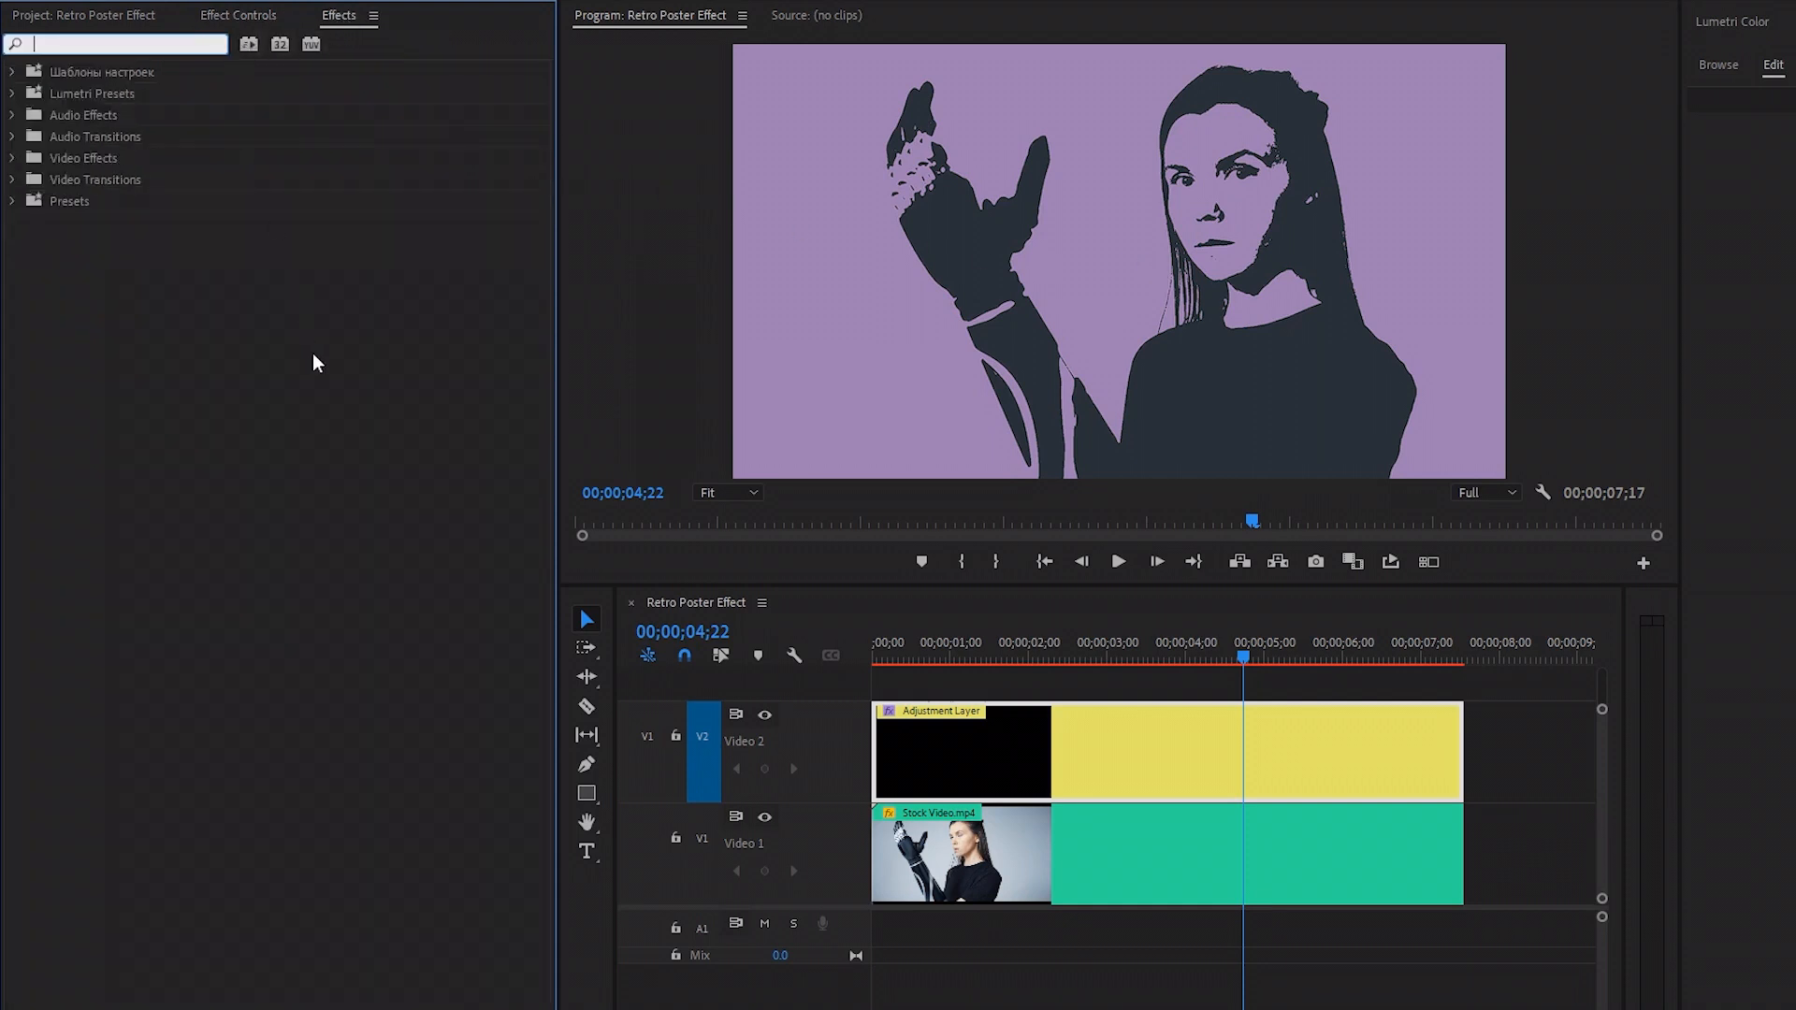
text(POSTER)
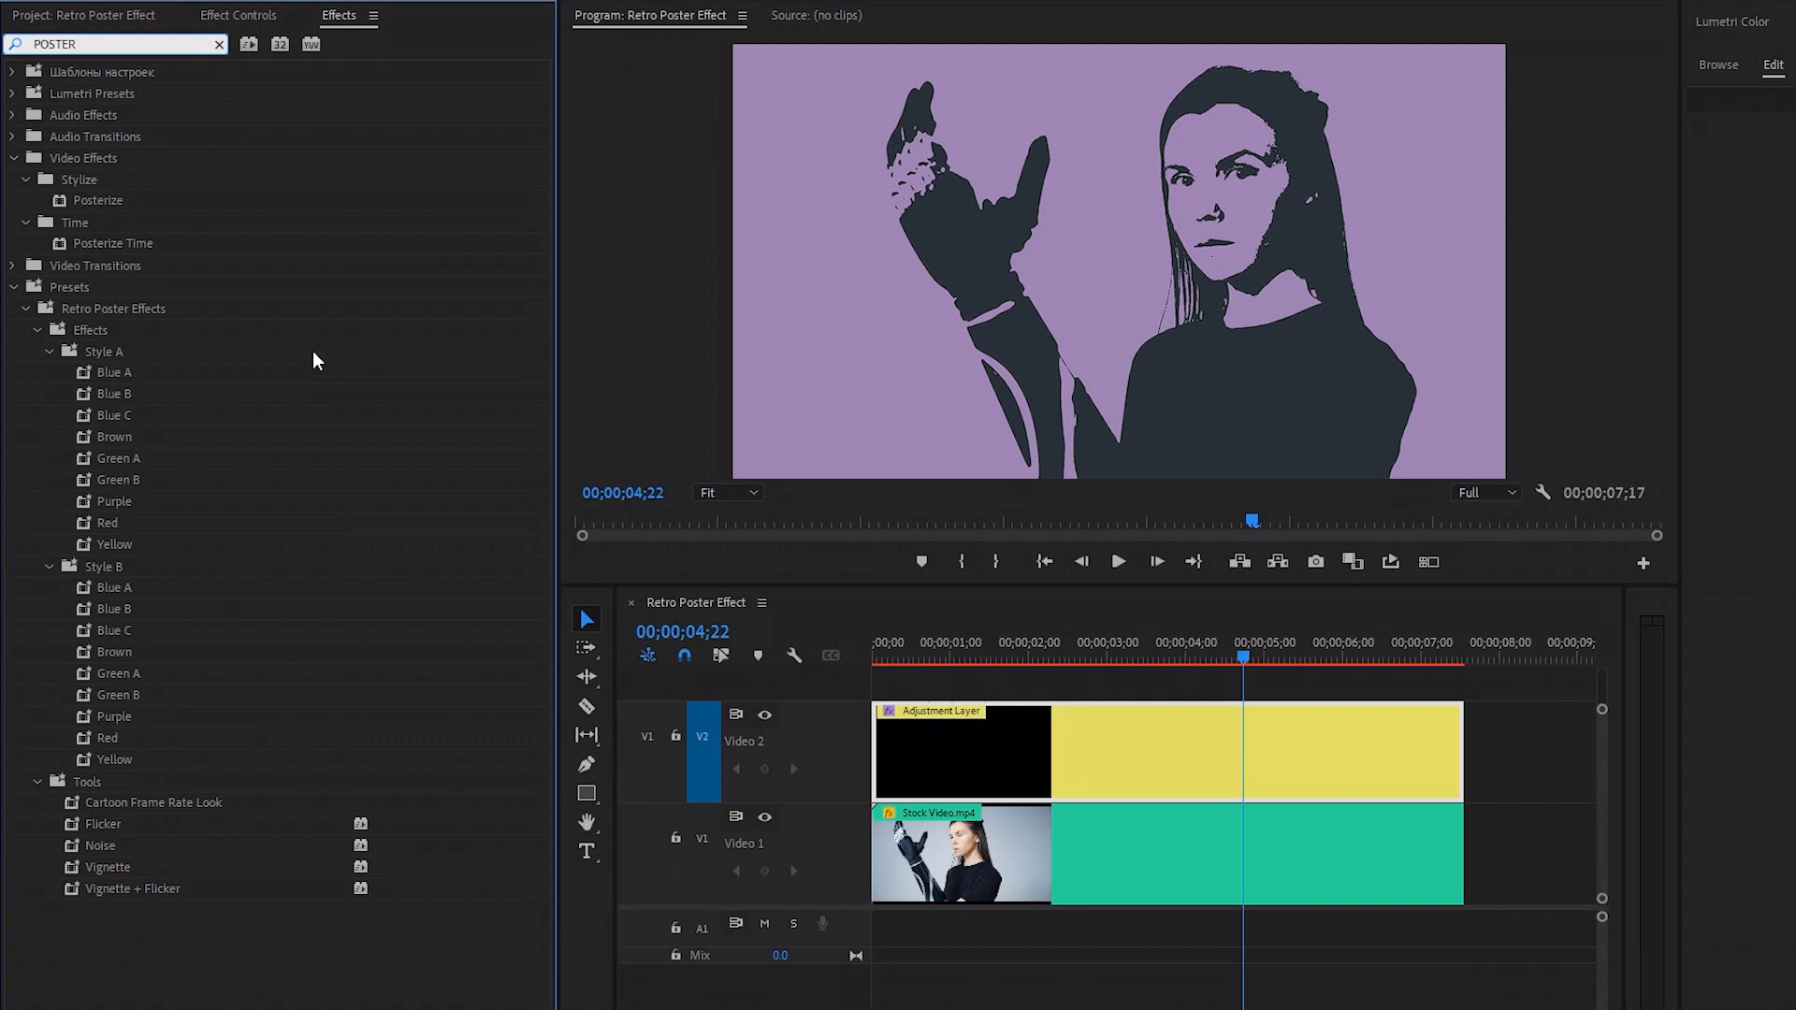
click(124, 244)
drag(90, 245, 1058, 738)
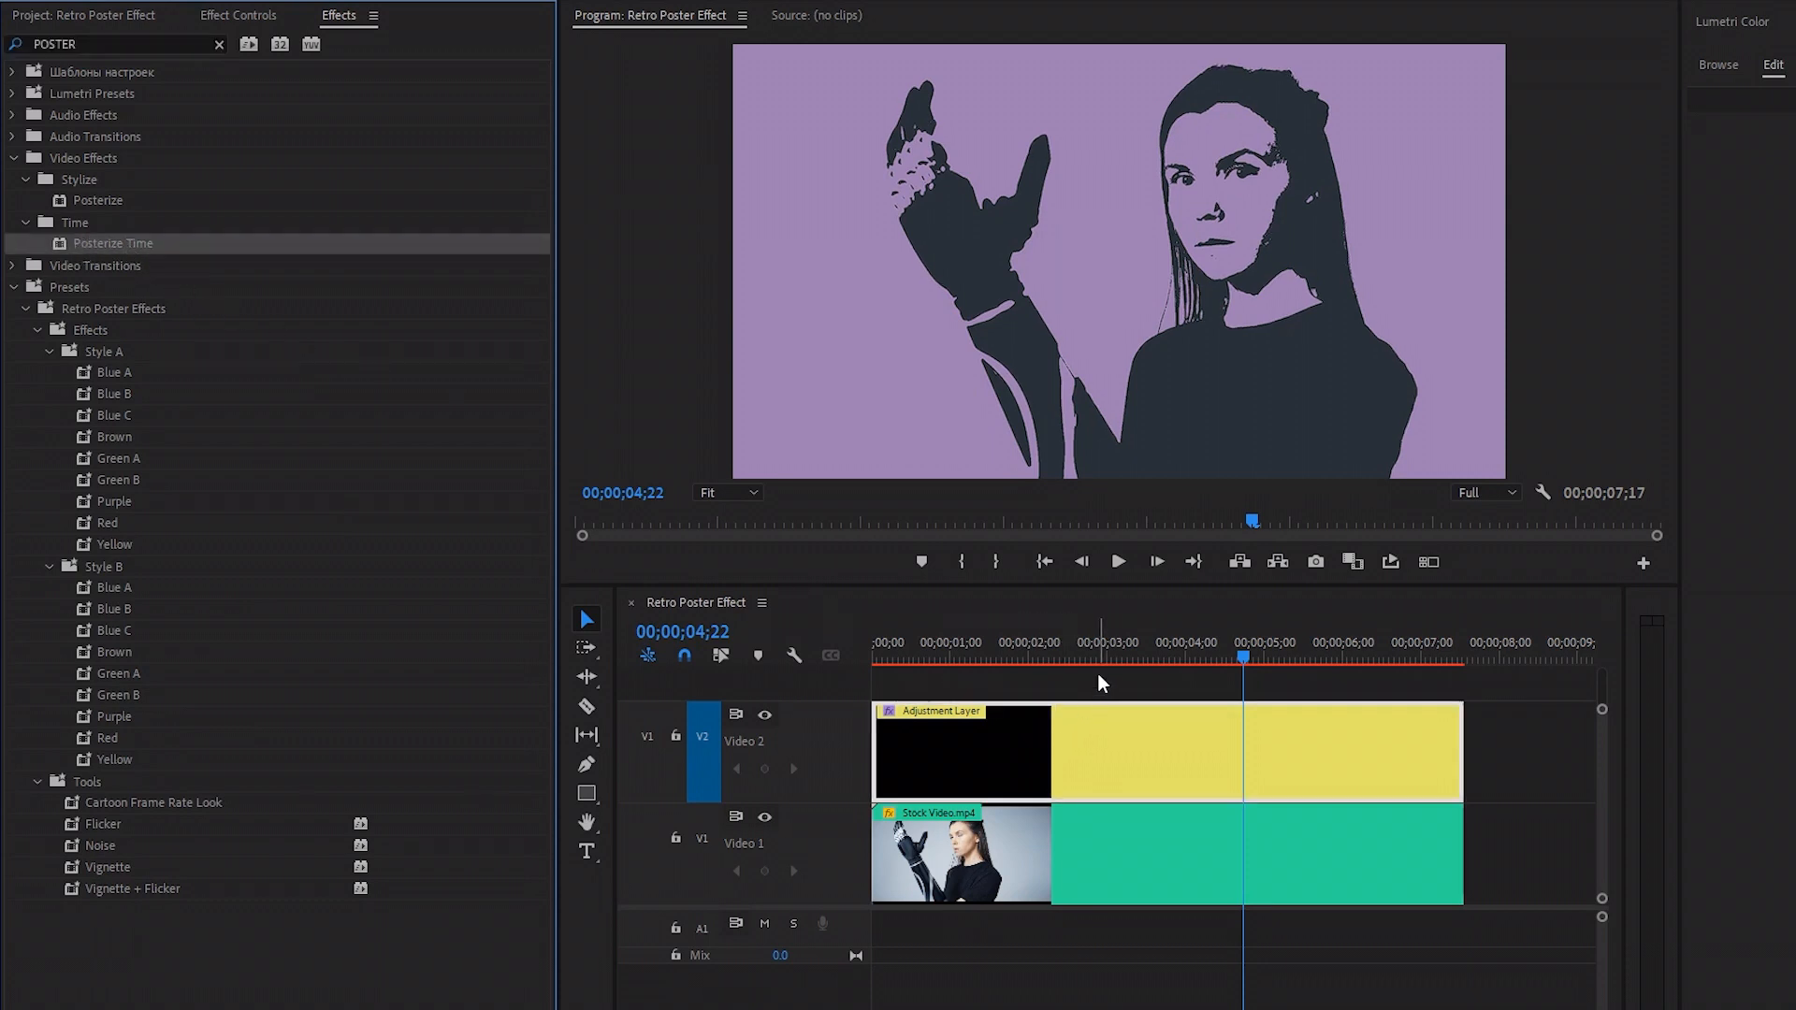
click(261, 19)
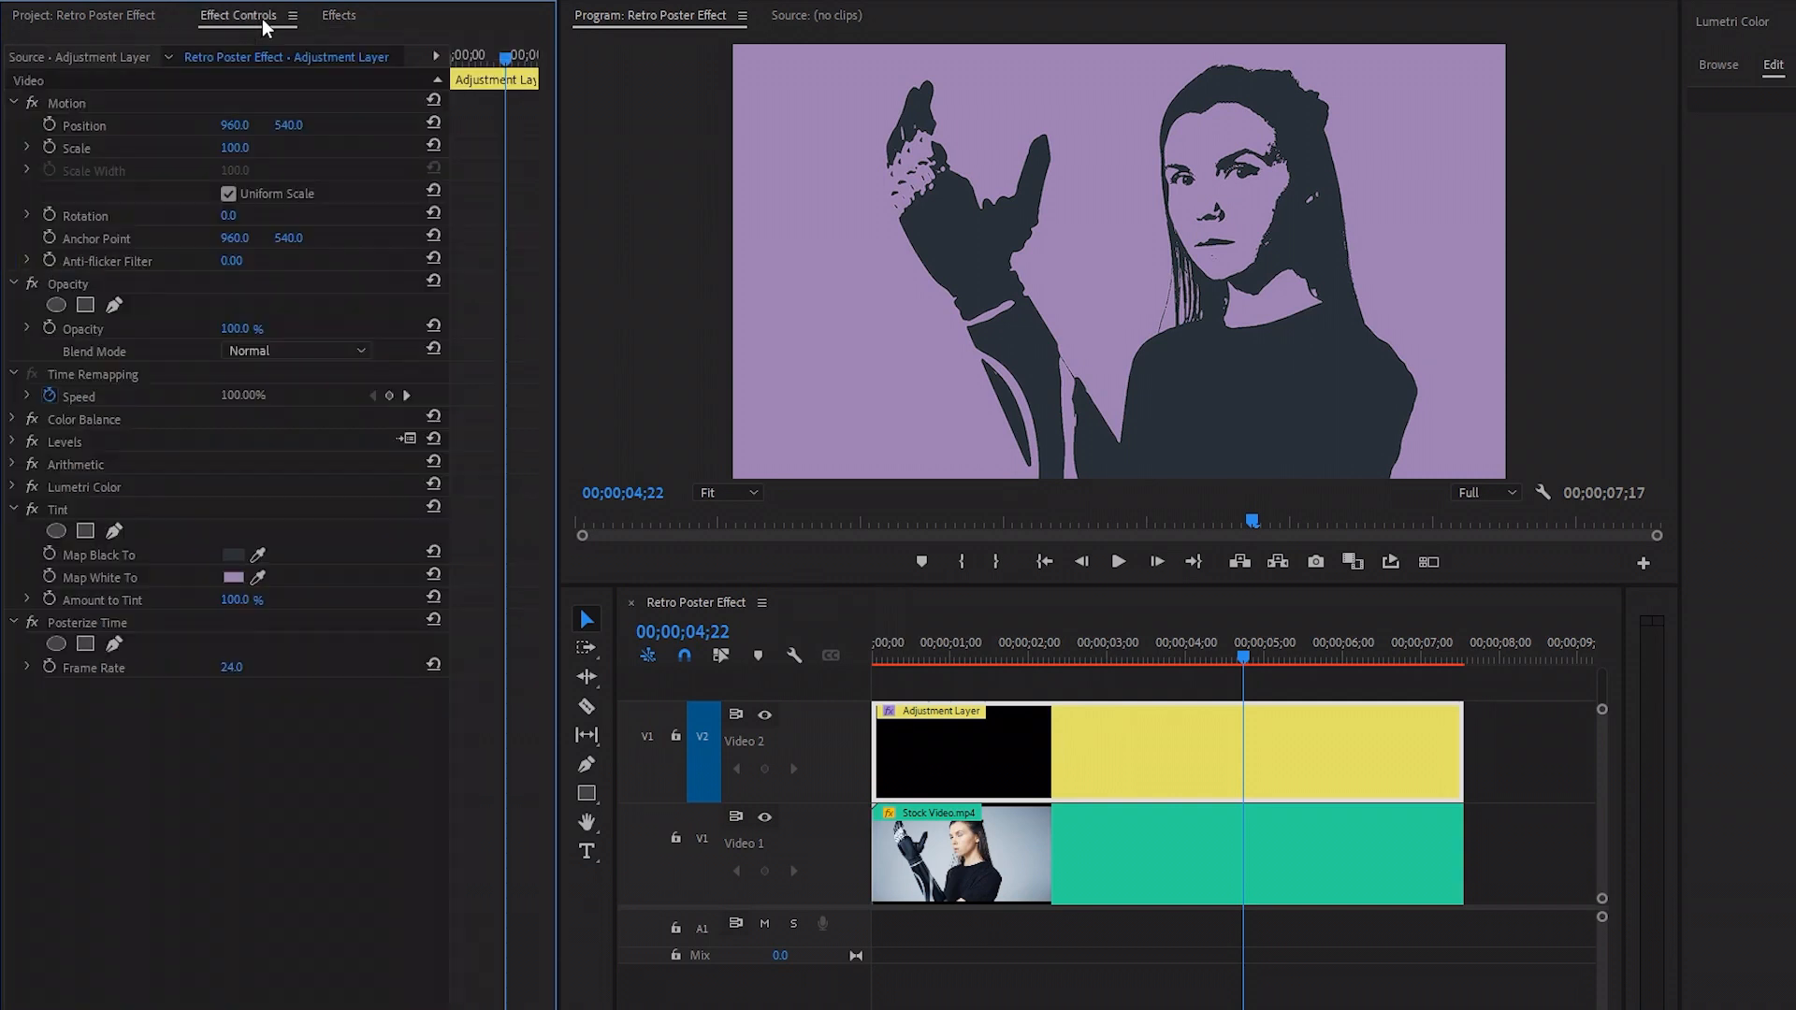
Set the Posterize Time effect's Frame Rate to 13
click(81, 622)
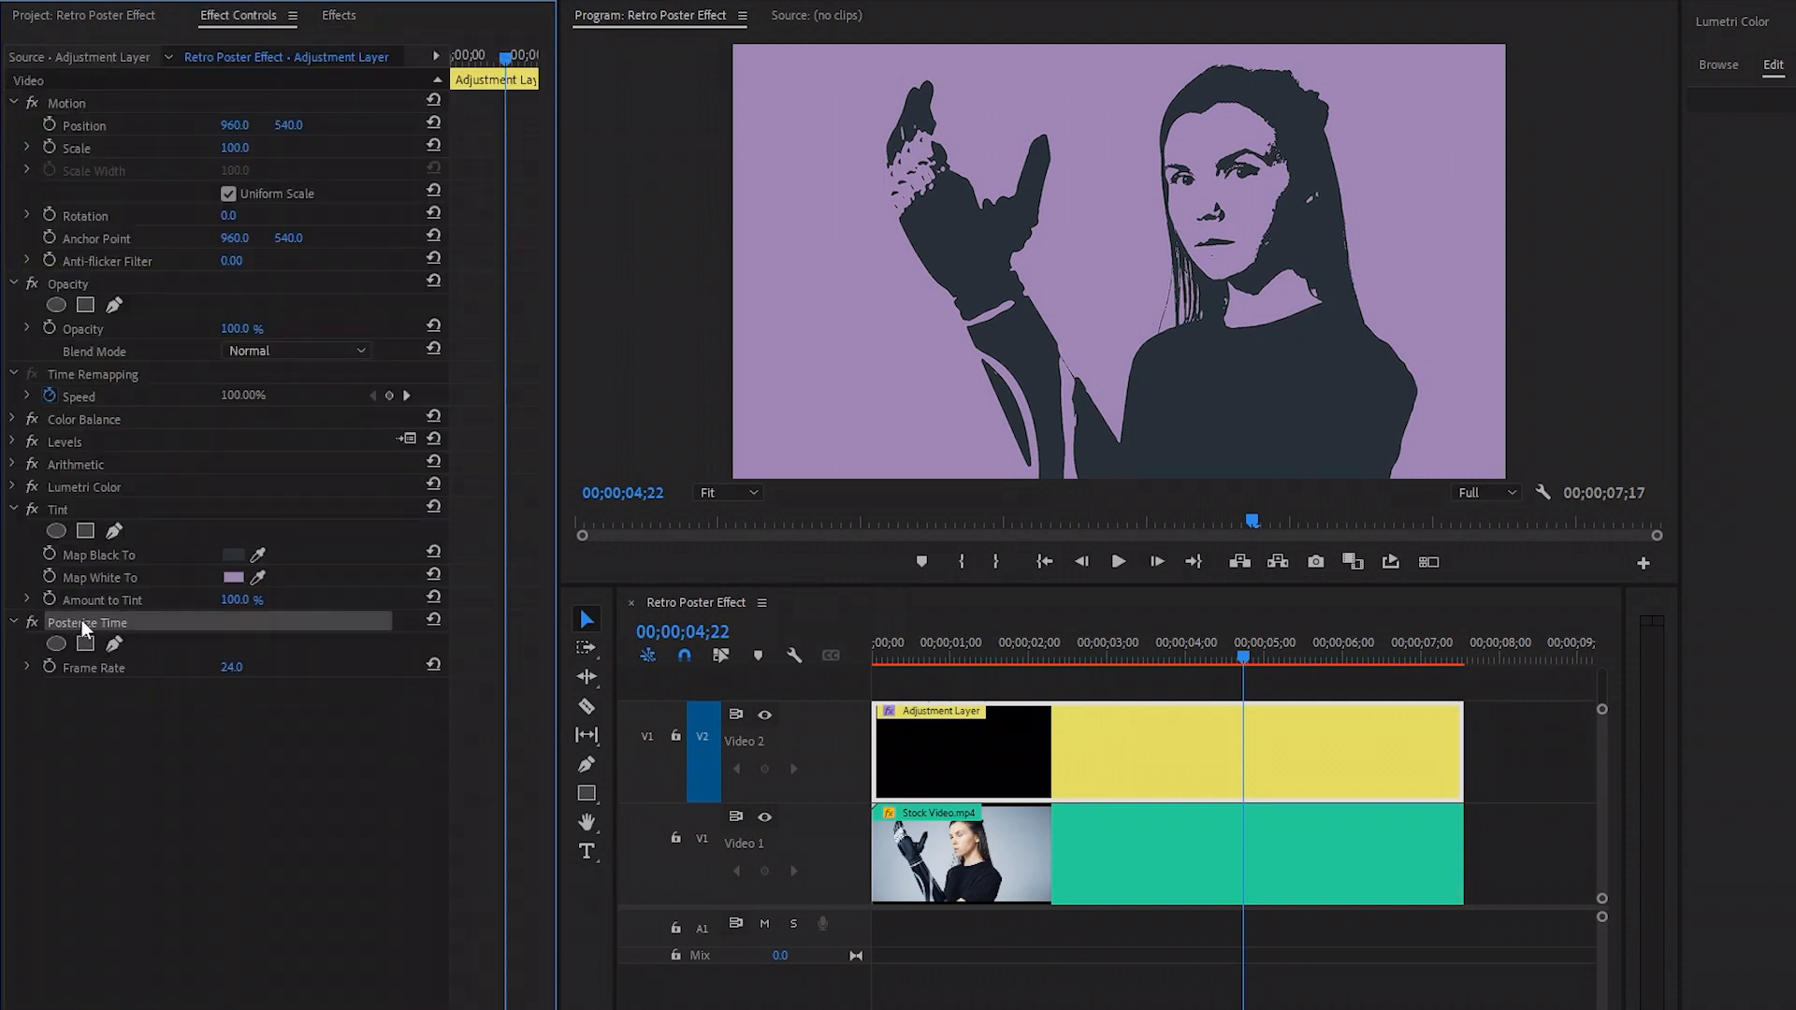
click(80, 668)
click(247, 665)
text(13)
key(Return)
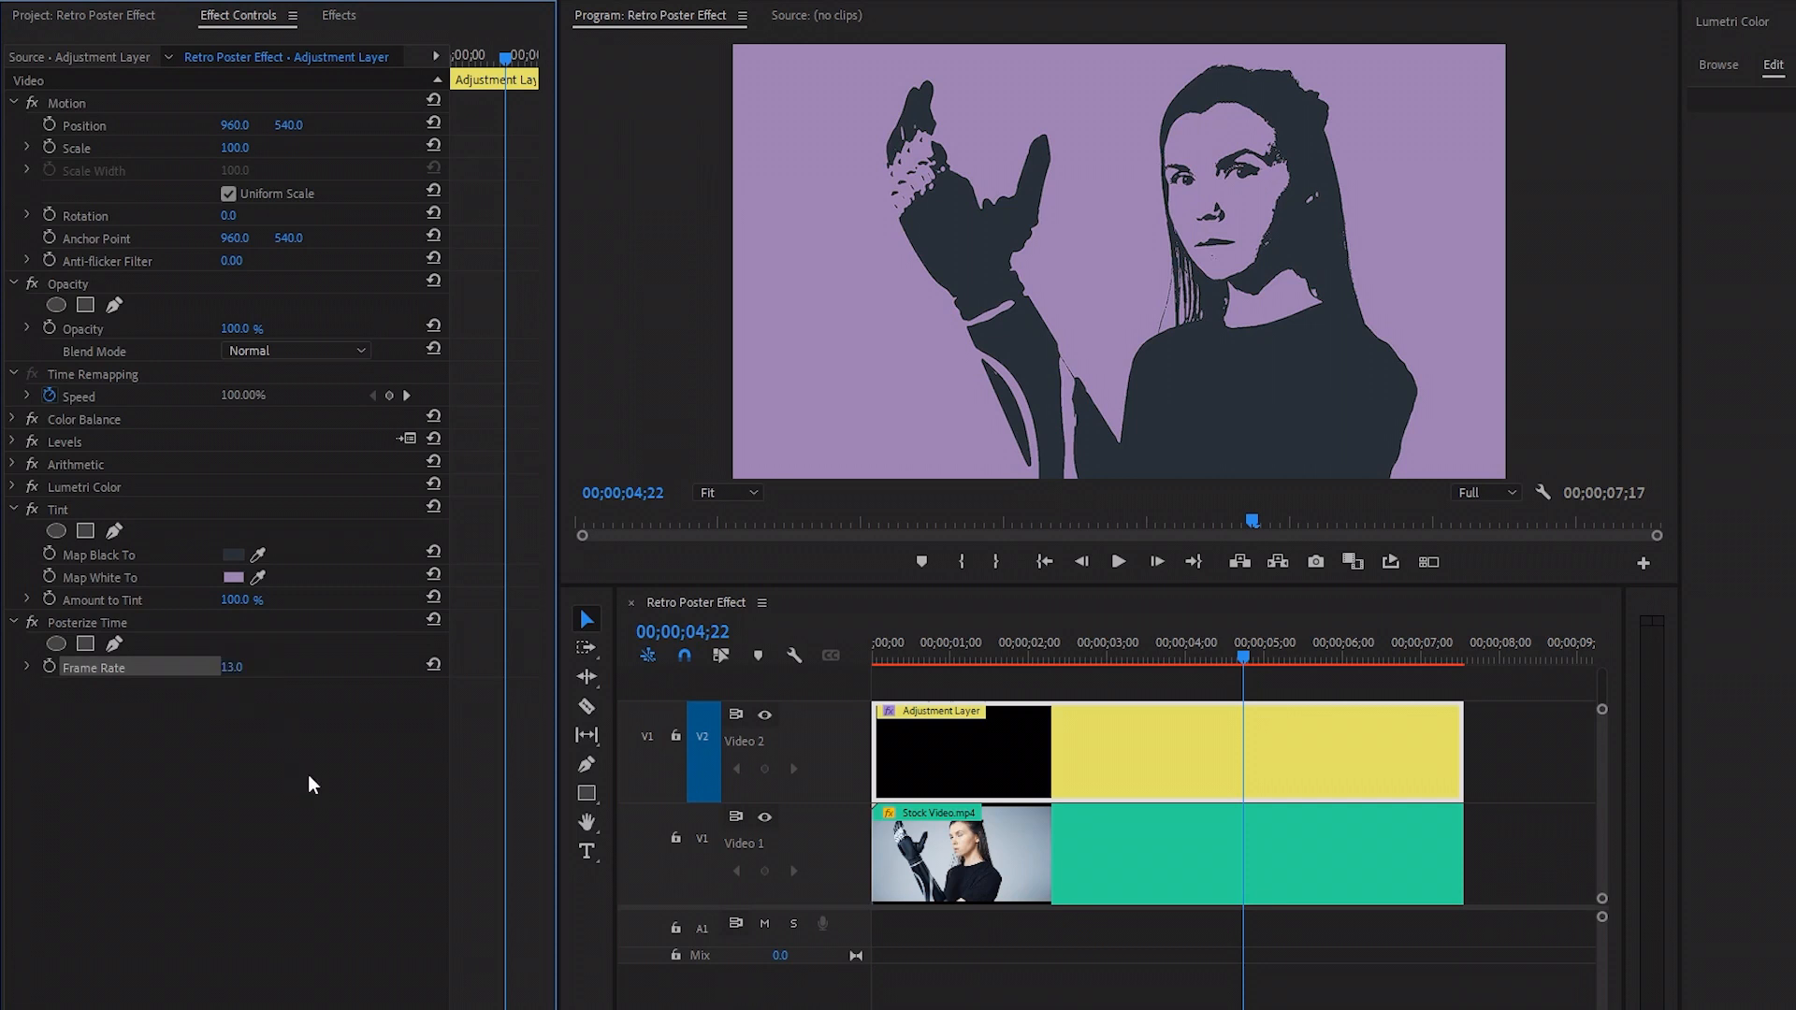
Find the Lumetri Color video effect and apply a second instance of it to the adjustment layer
click(339, 15)
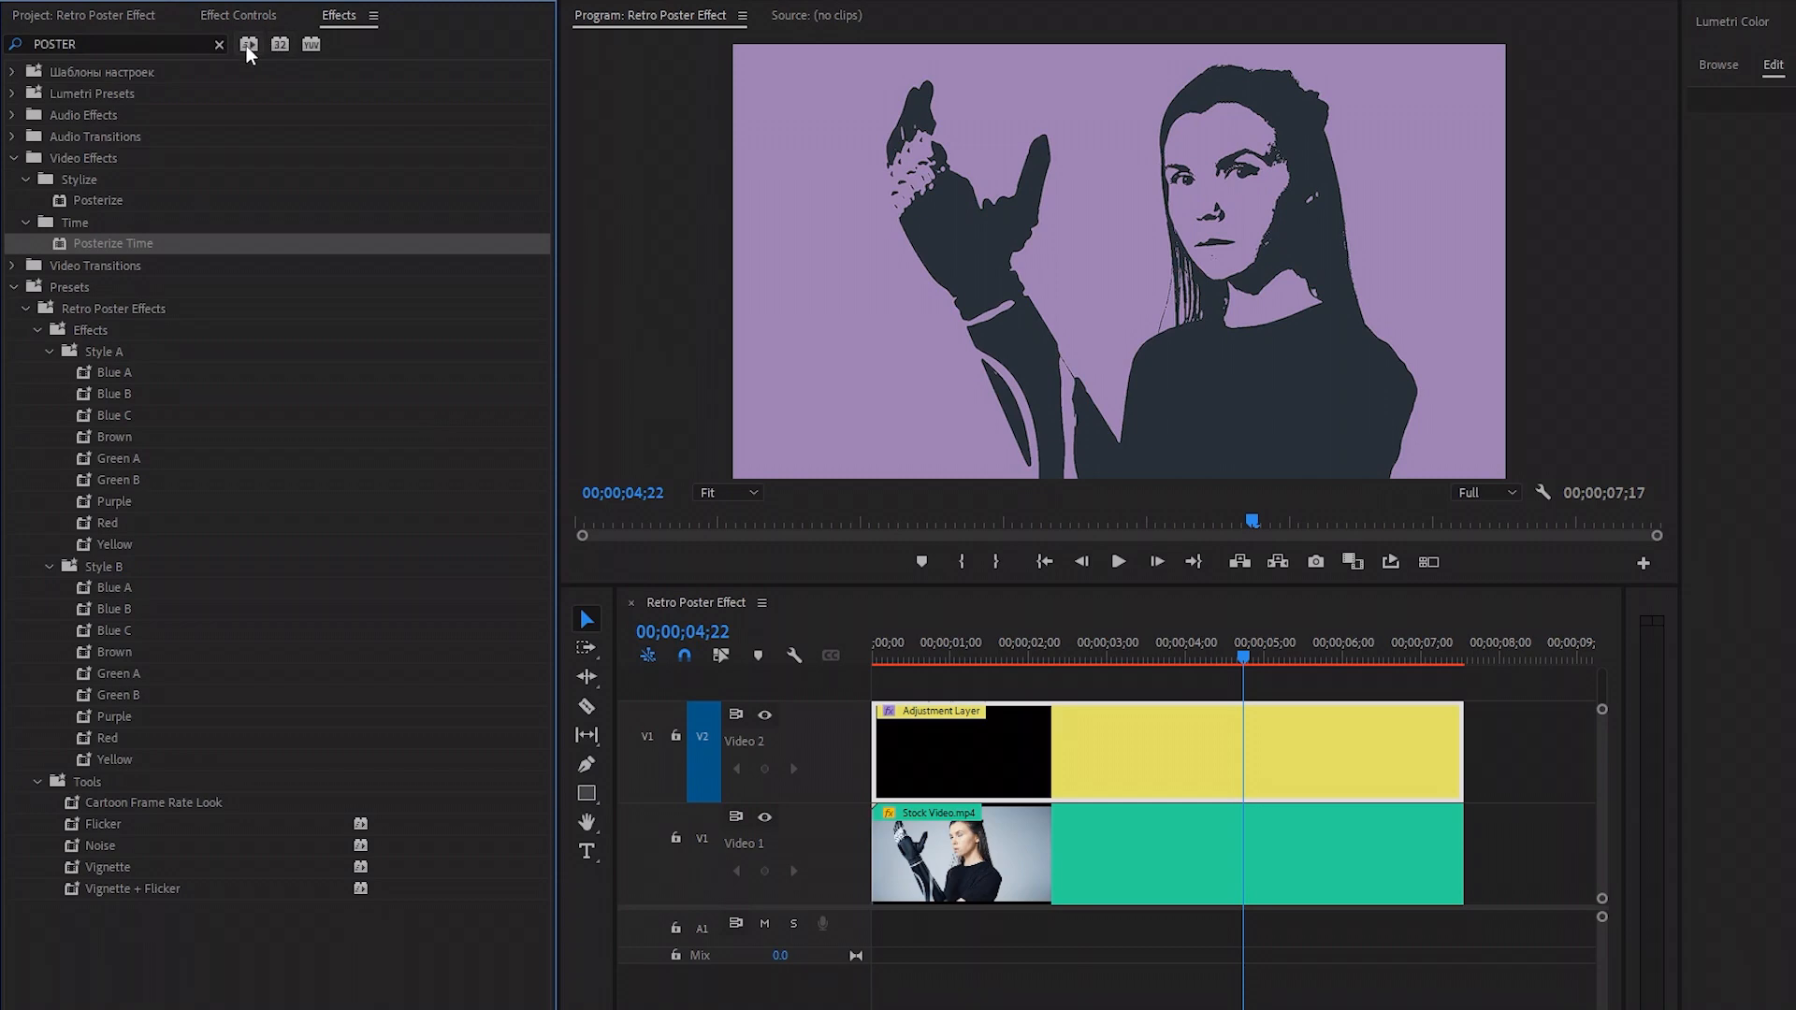
click(221, 43)
text(LU)
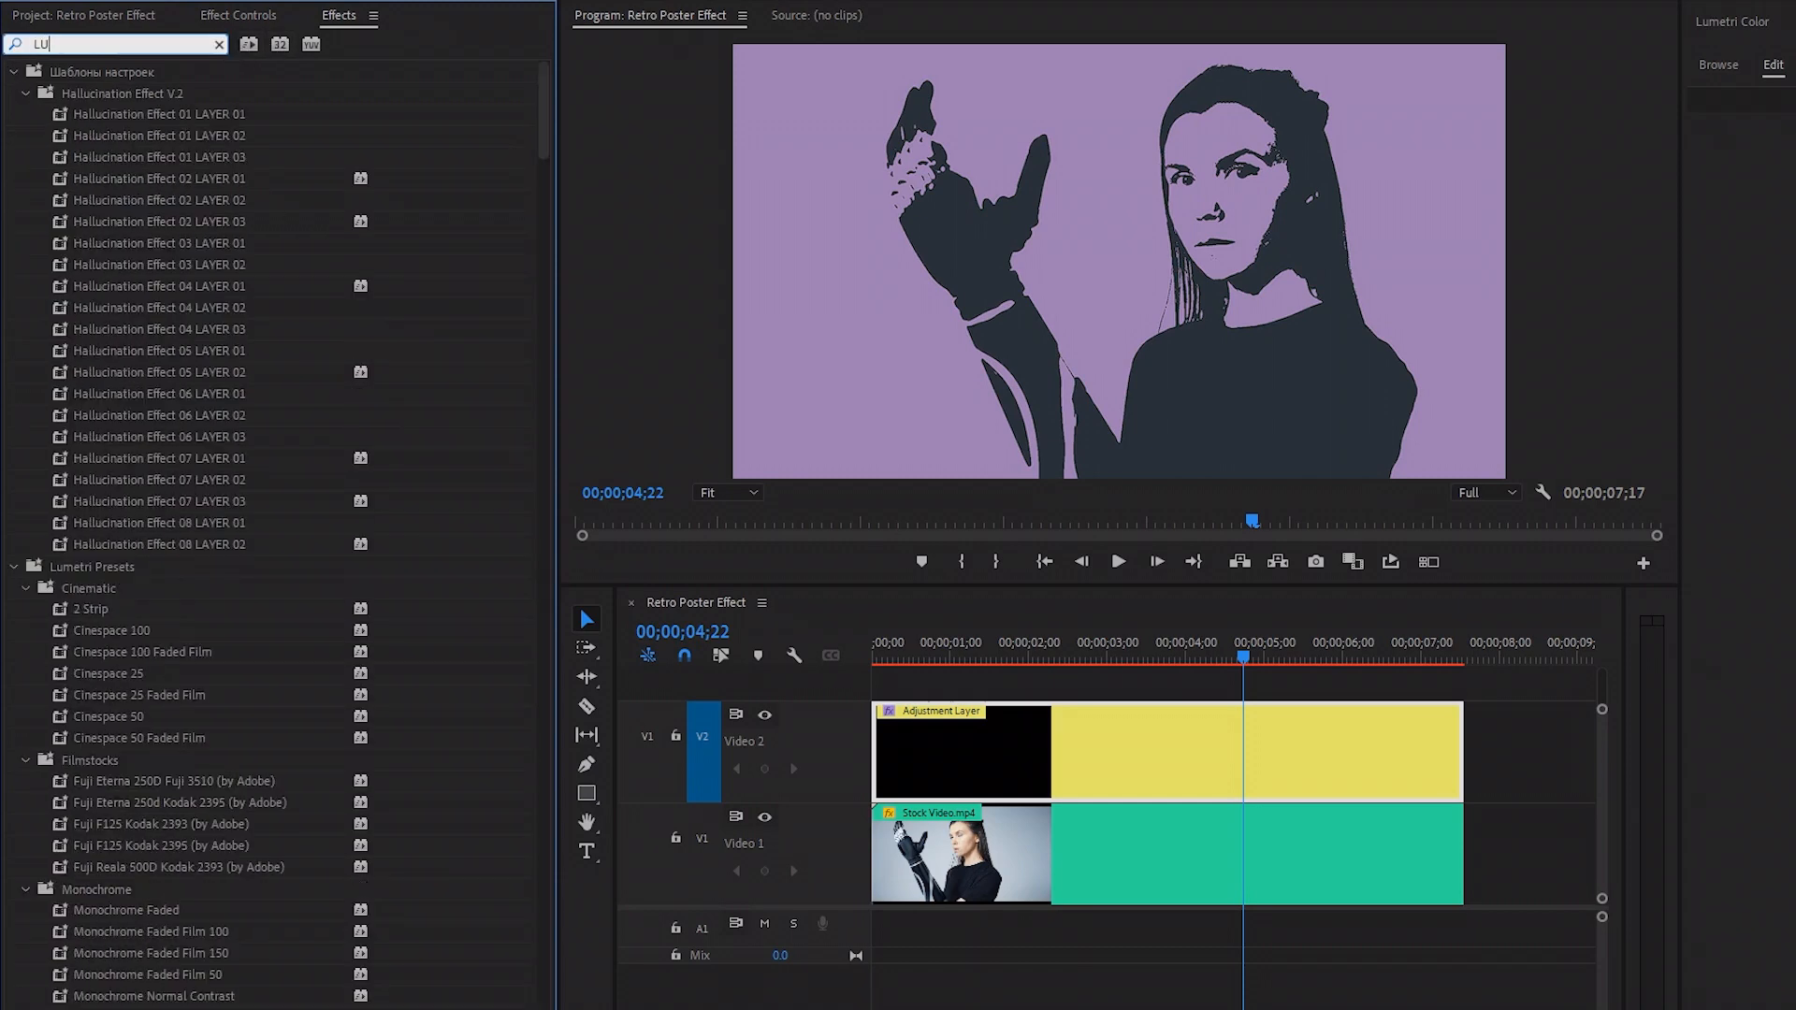
text(METR)
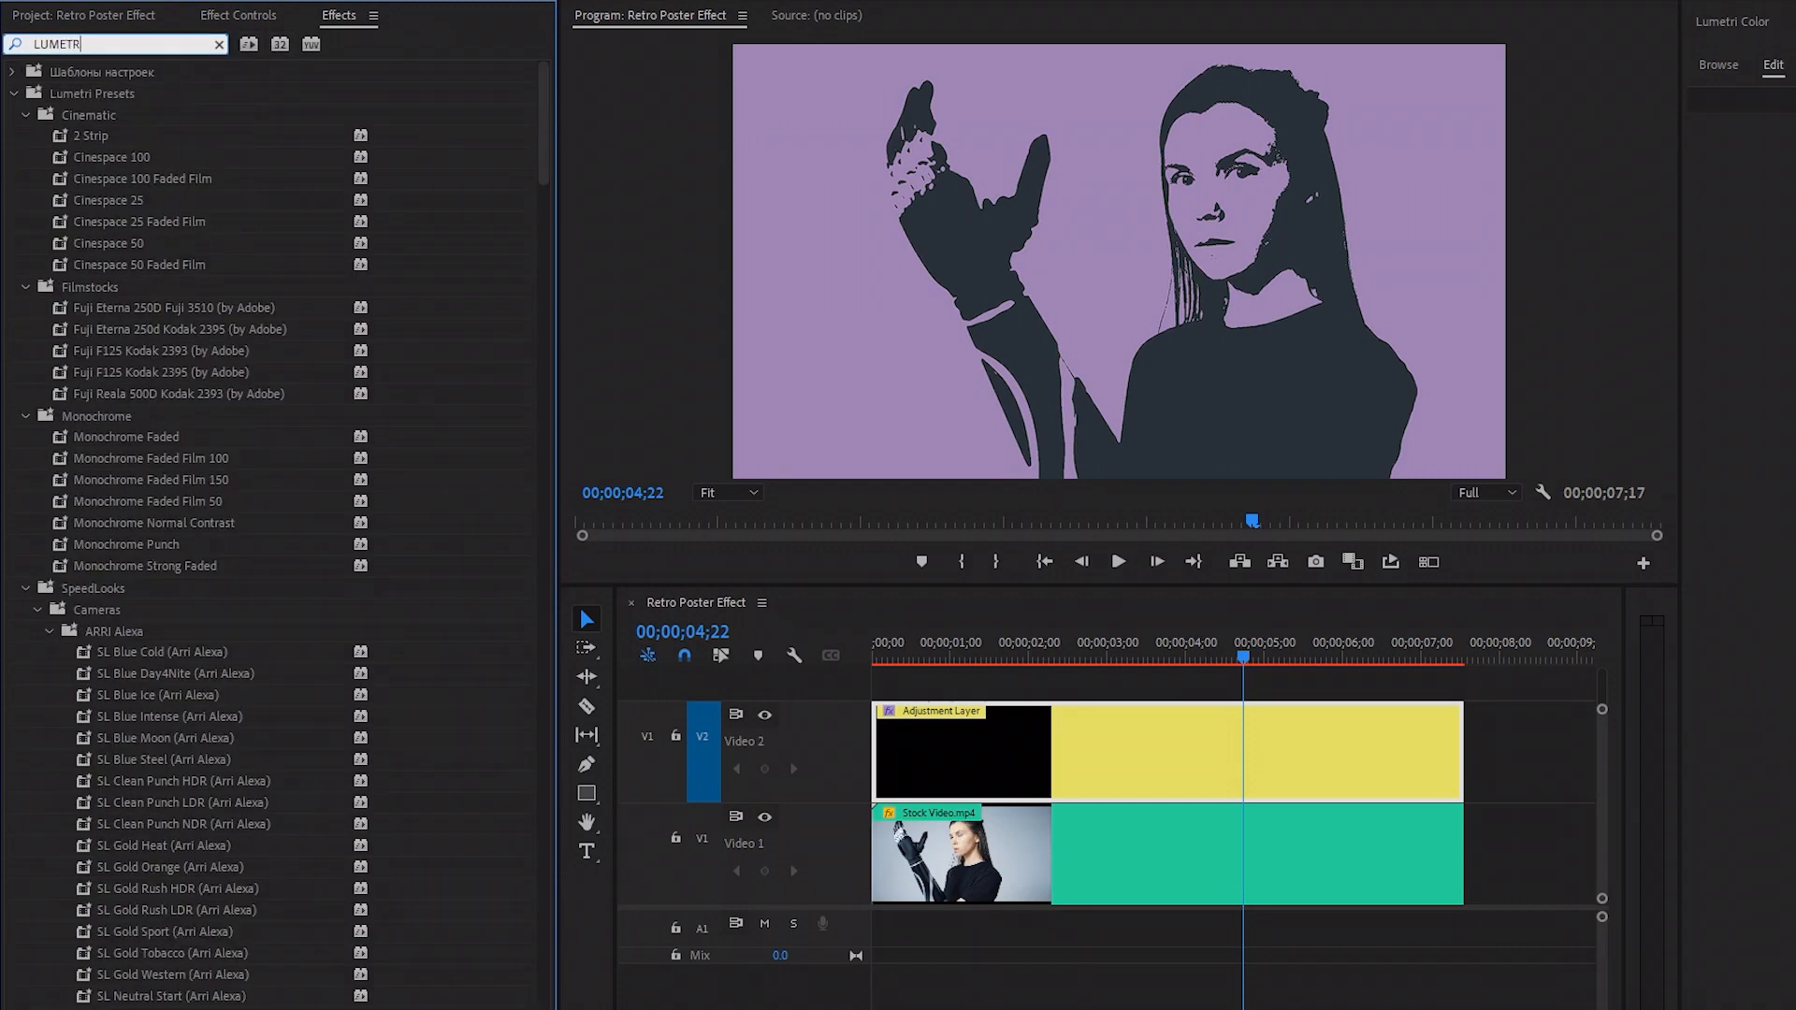
text(I CO)
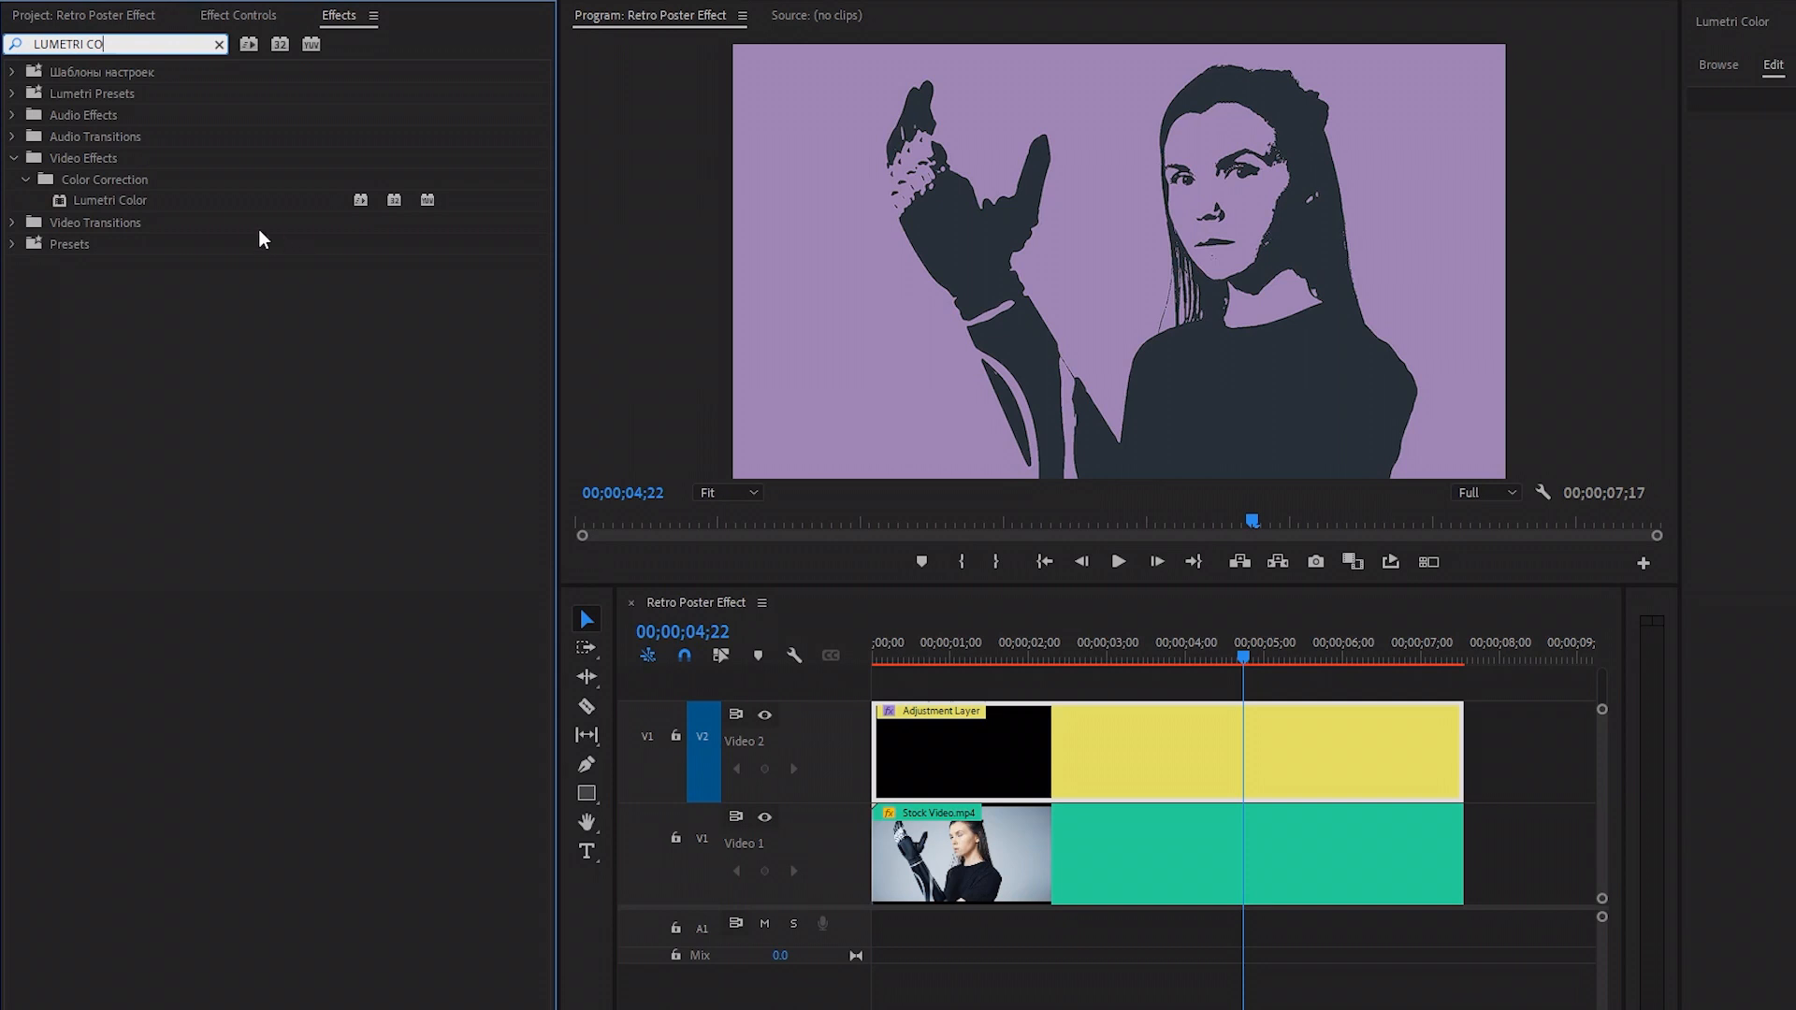
drag(112, 199, 1127, 757)
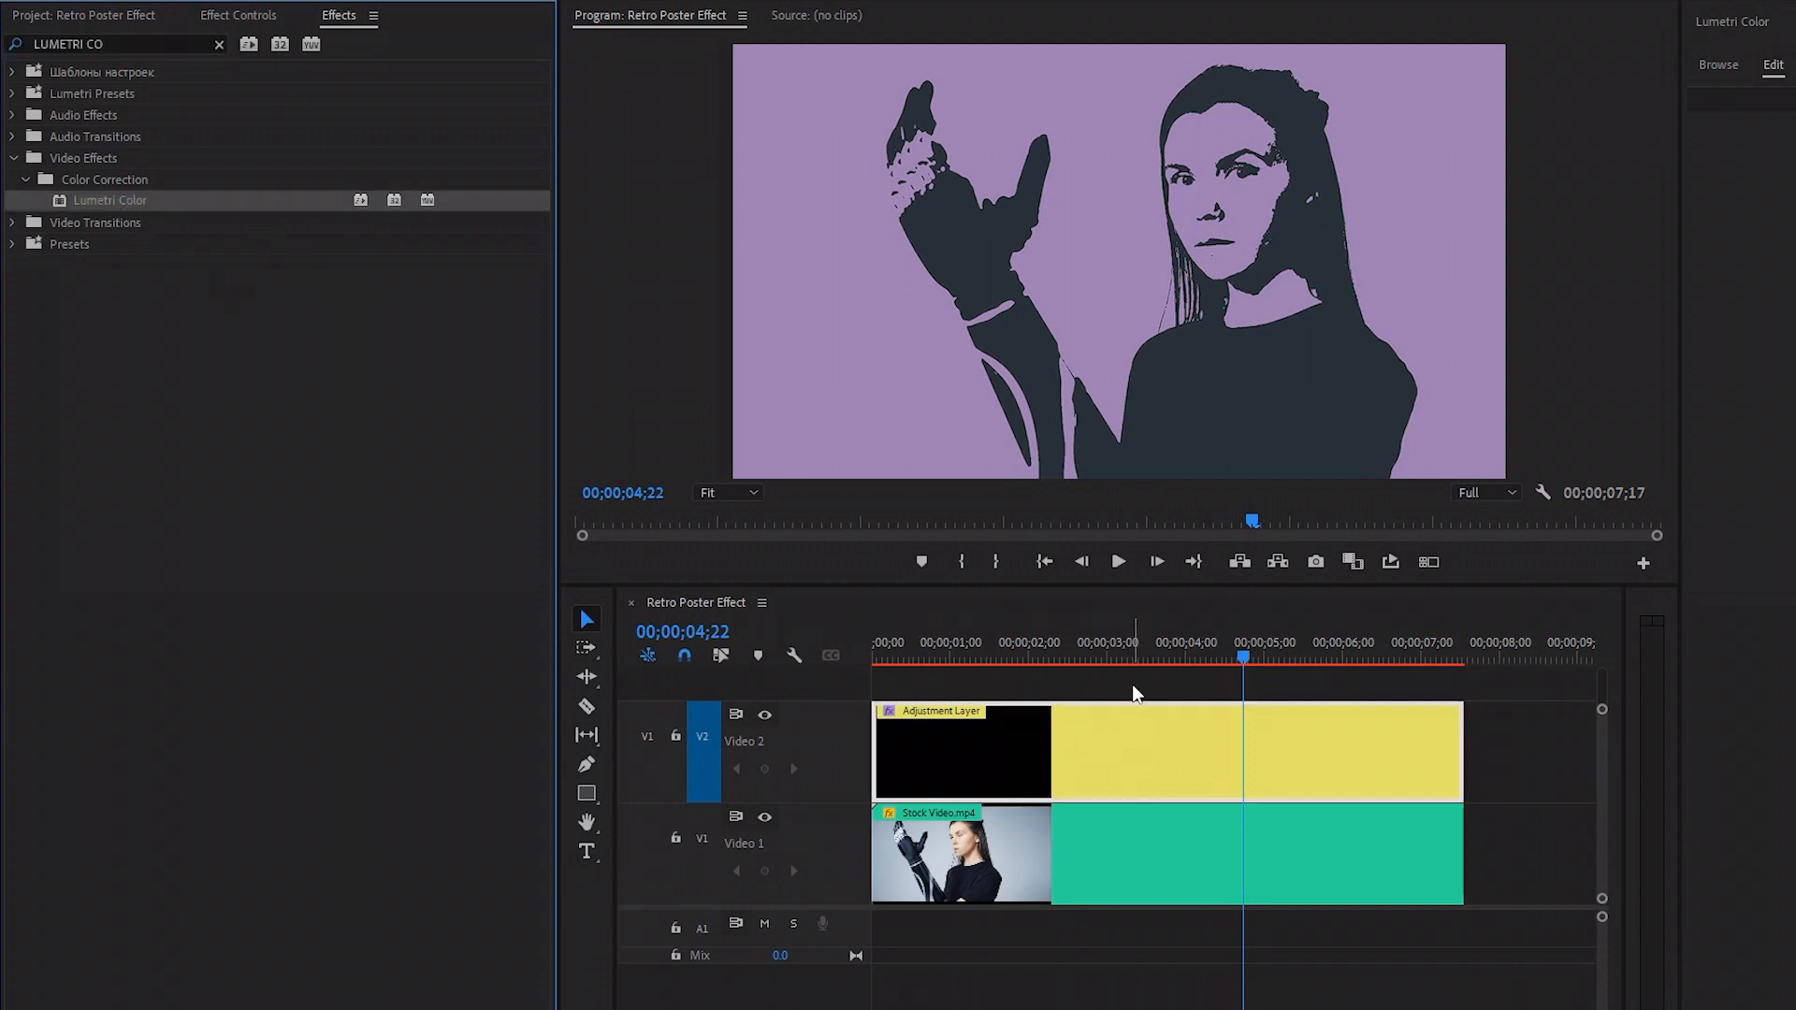
In the Vignette settings of the newly added Lumetri Color effect, set Amount to -2 and Midpoint to 20
click(242, 16)
click(89, 692)
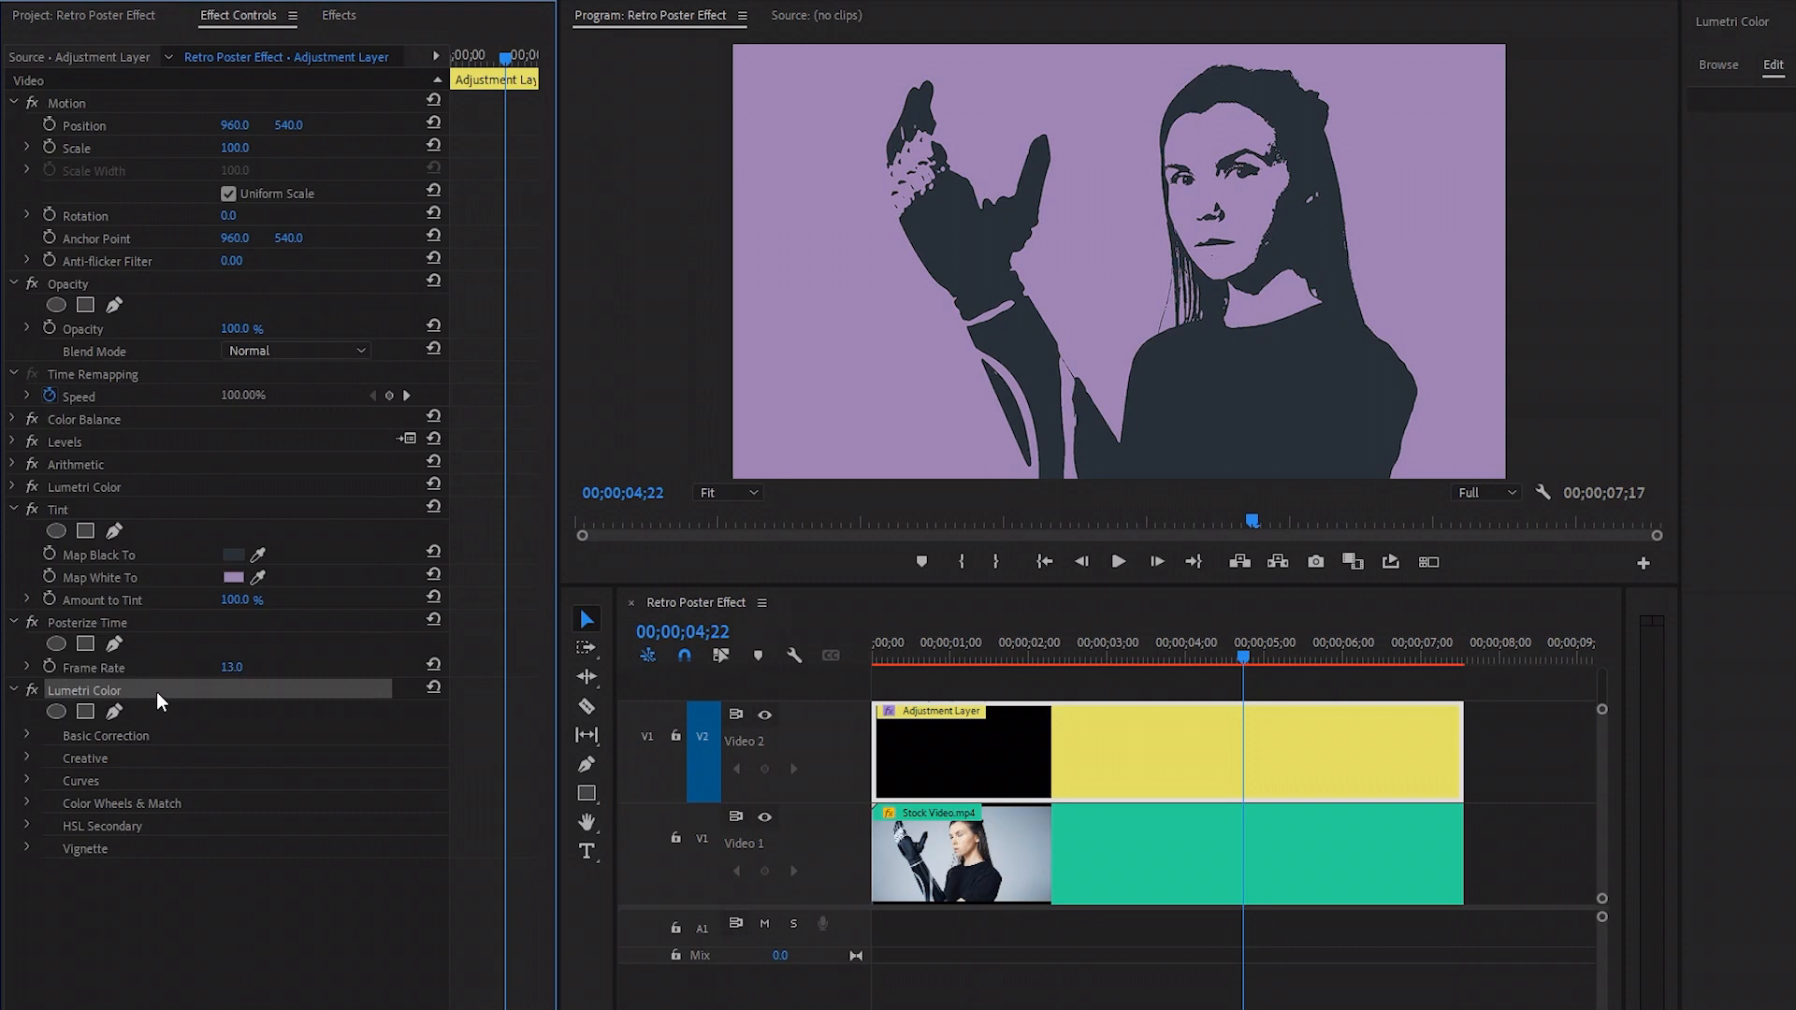
click(27, 848)
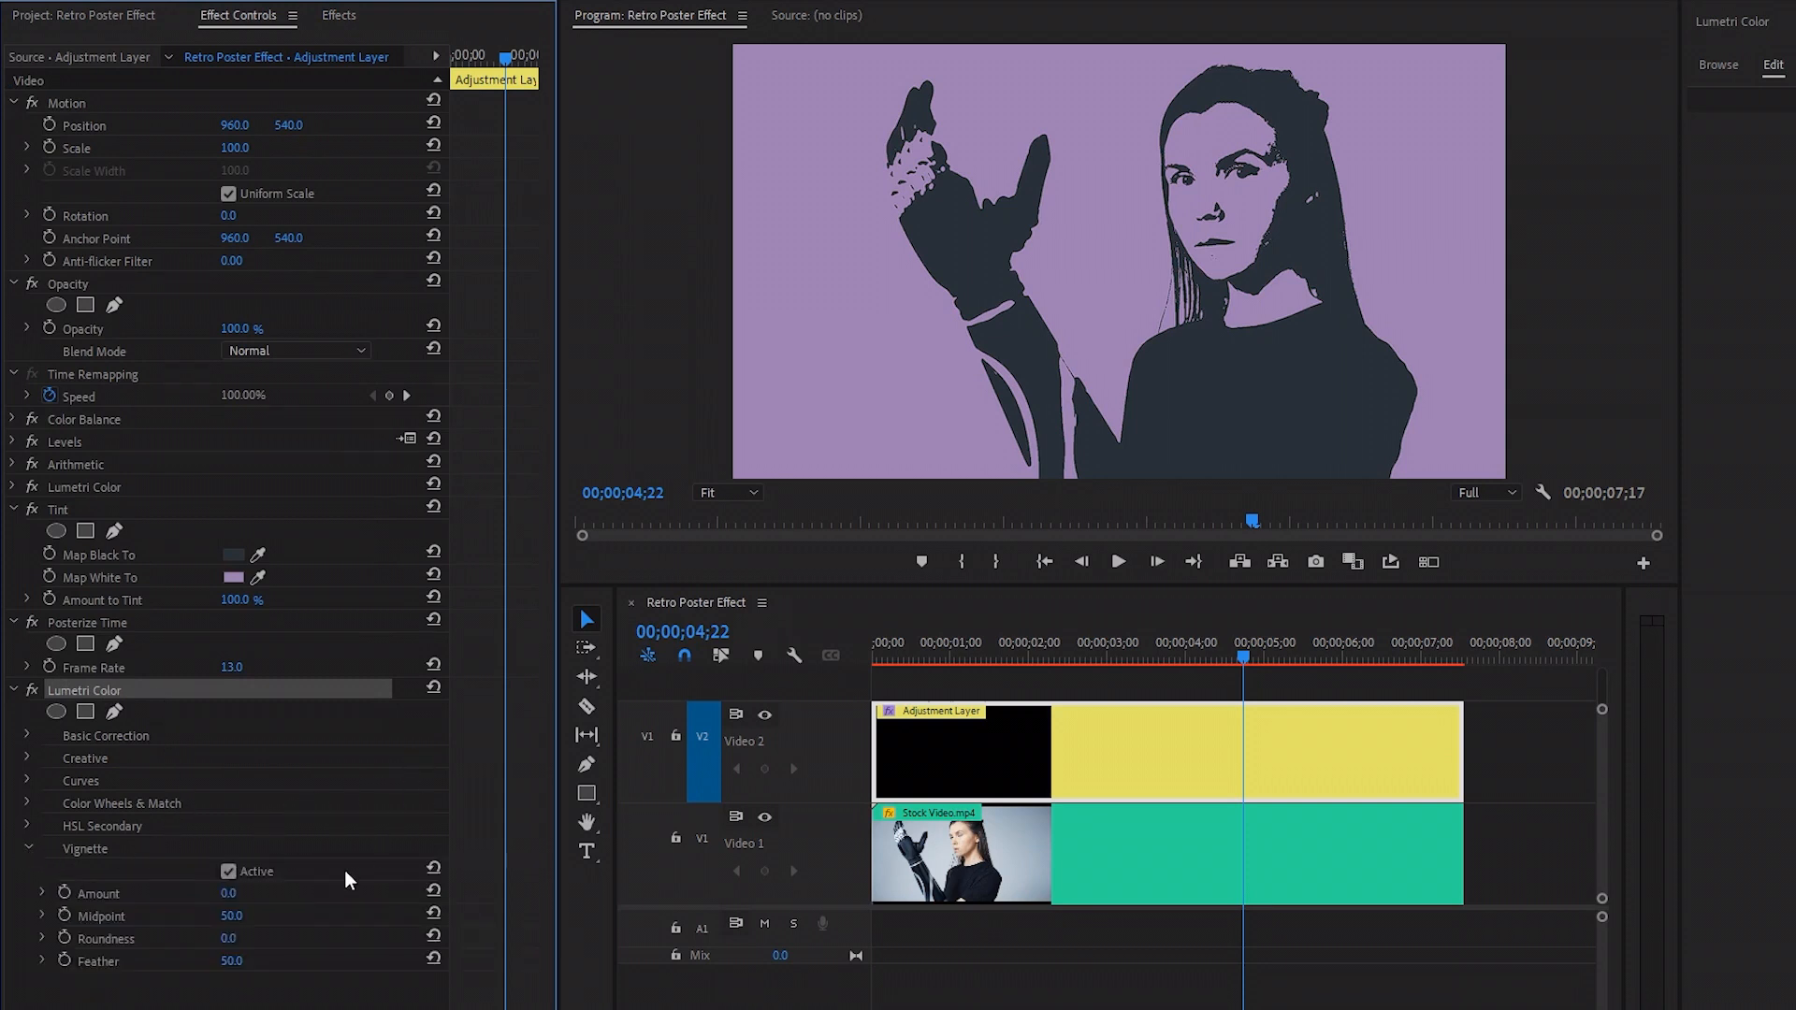
click(99, 894)
click(230, 894)
text(-2)
key(Return)
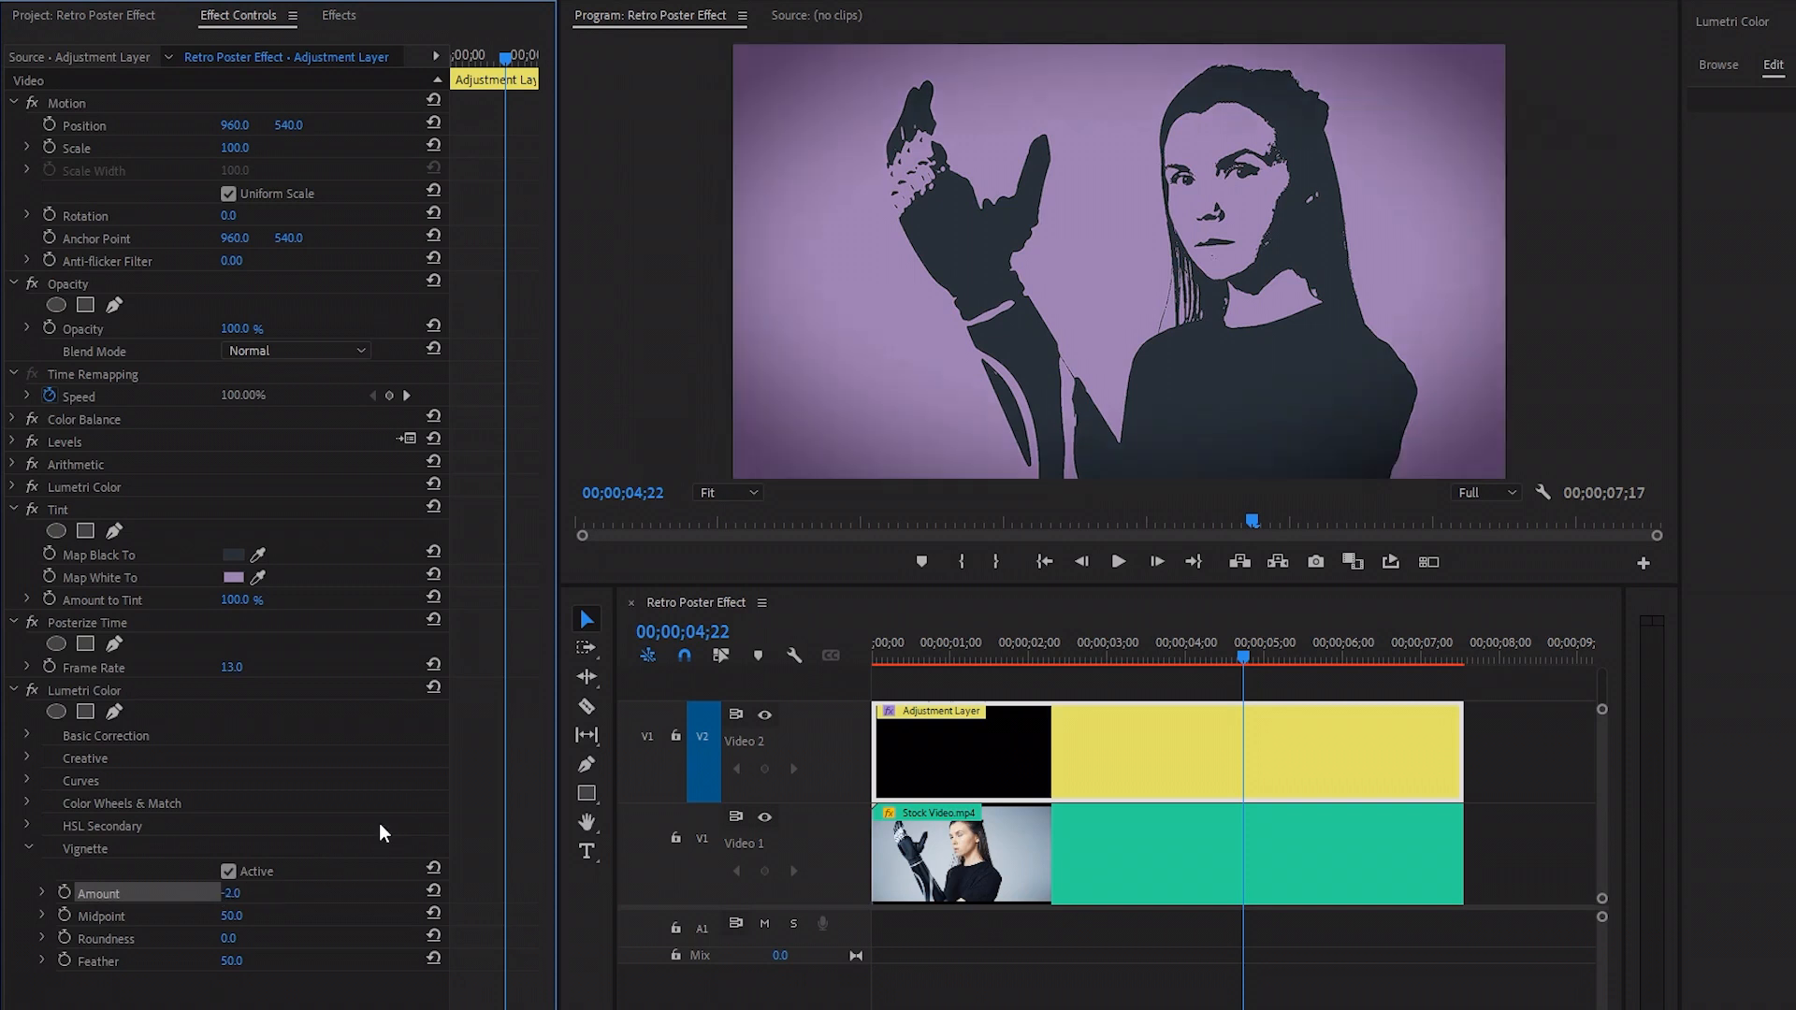
click(98, 915)
click(232, 915)
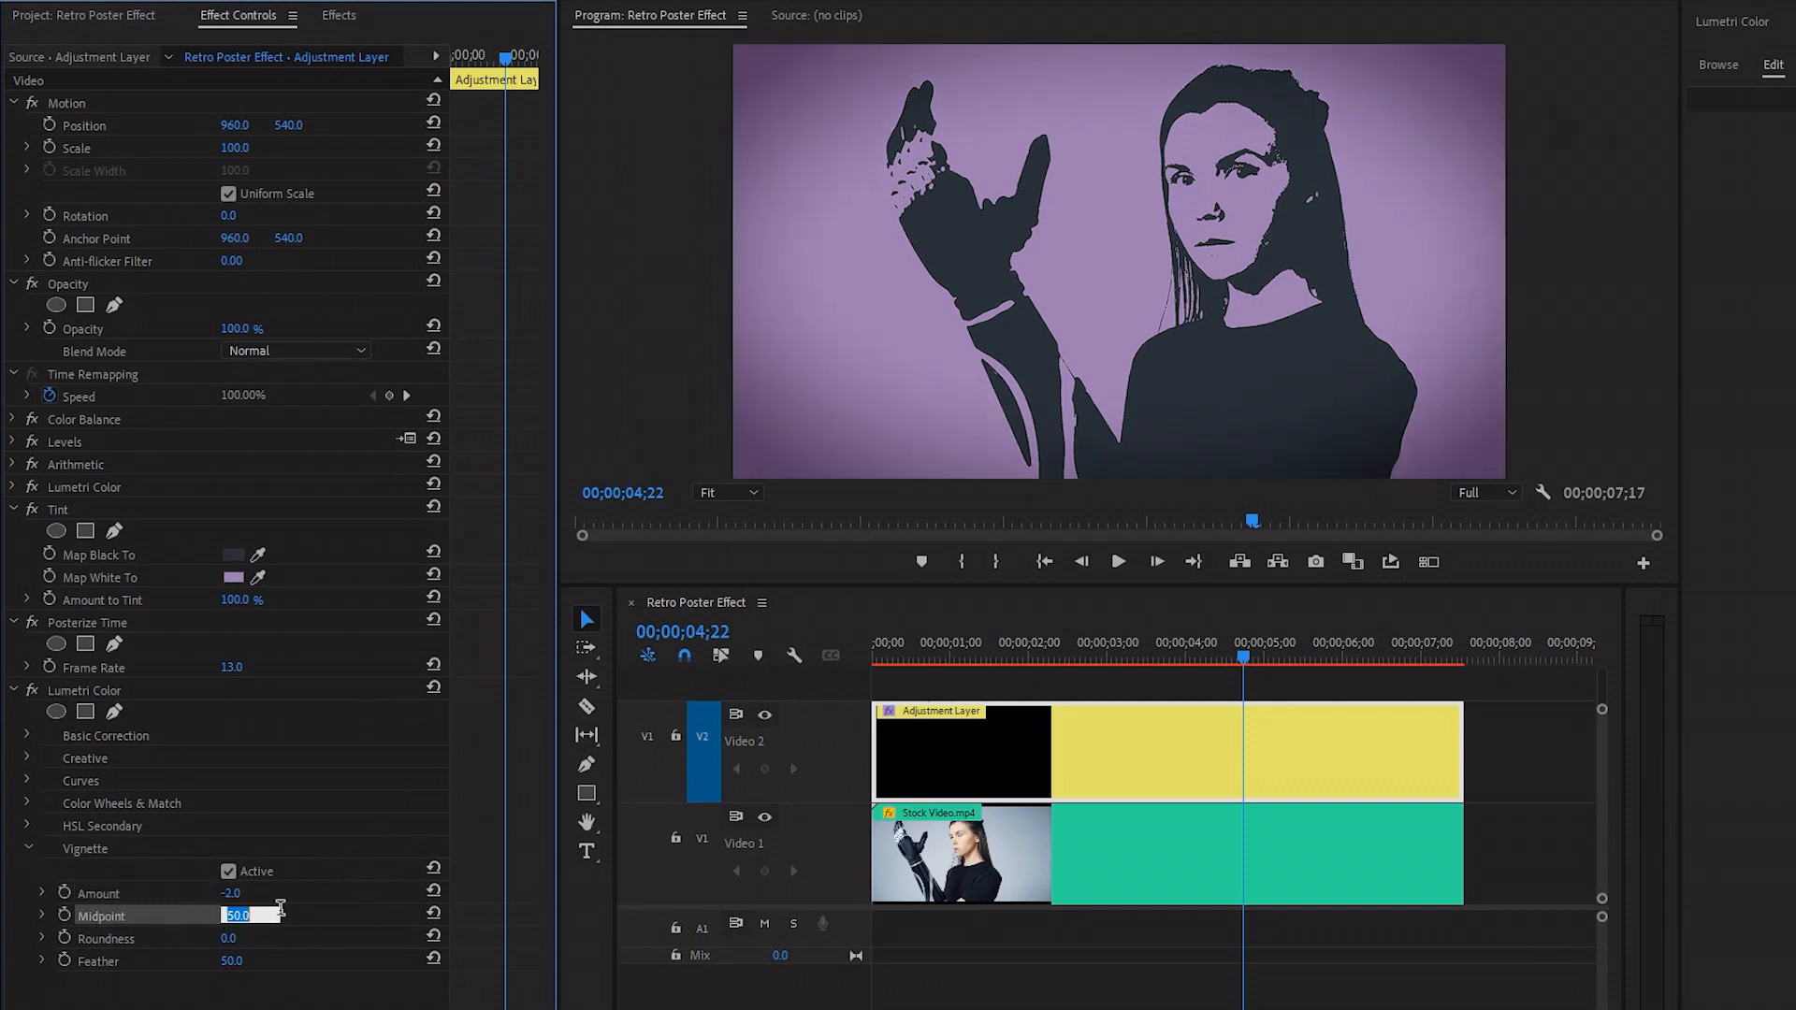
text(20)
key(Return)
Set the vignette's Roundness to 60 and its Feather to 100
click(108, 939)
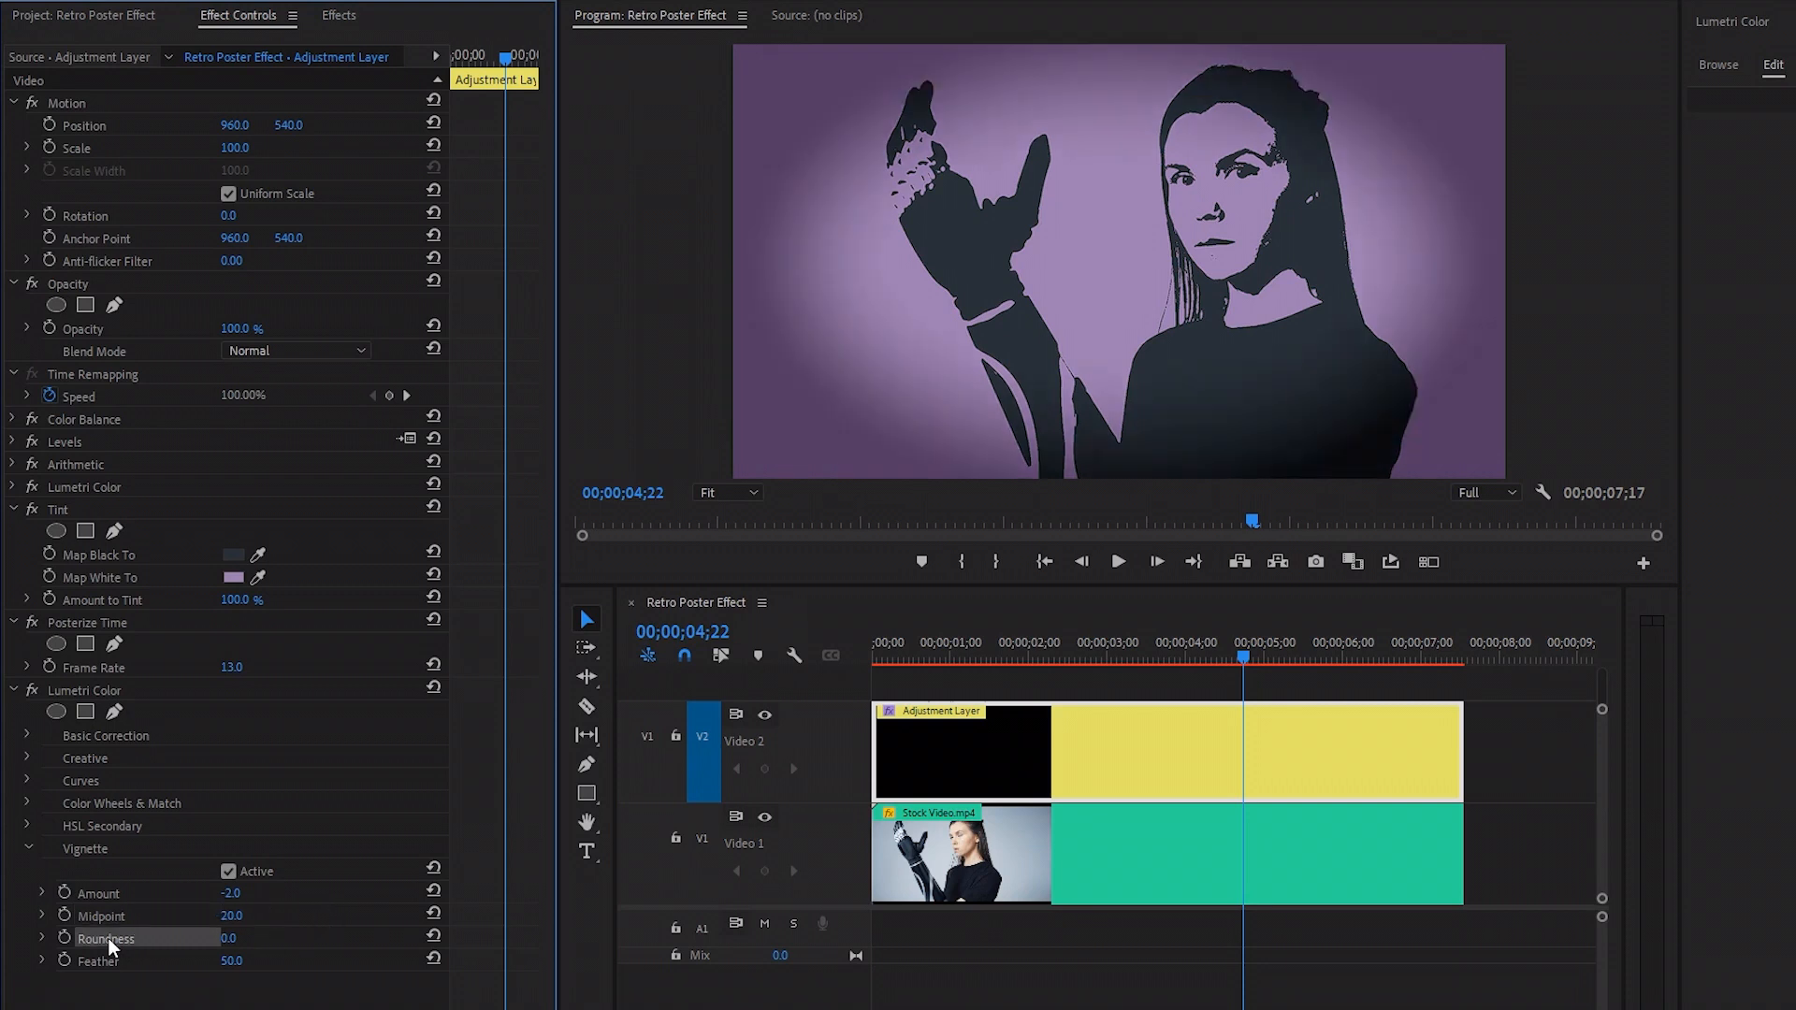
click(250, 939)
text(60)
key(Return)
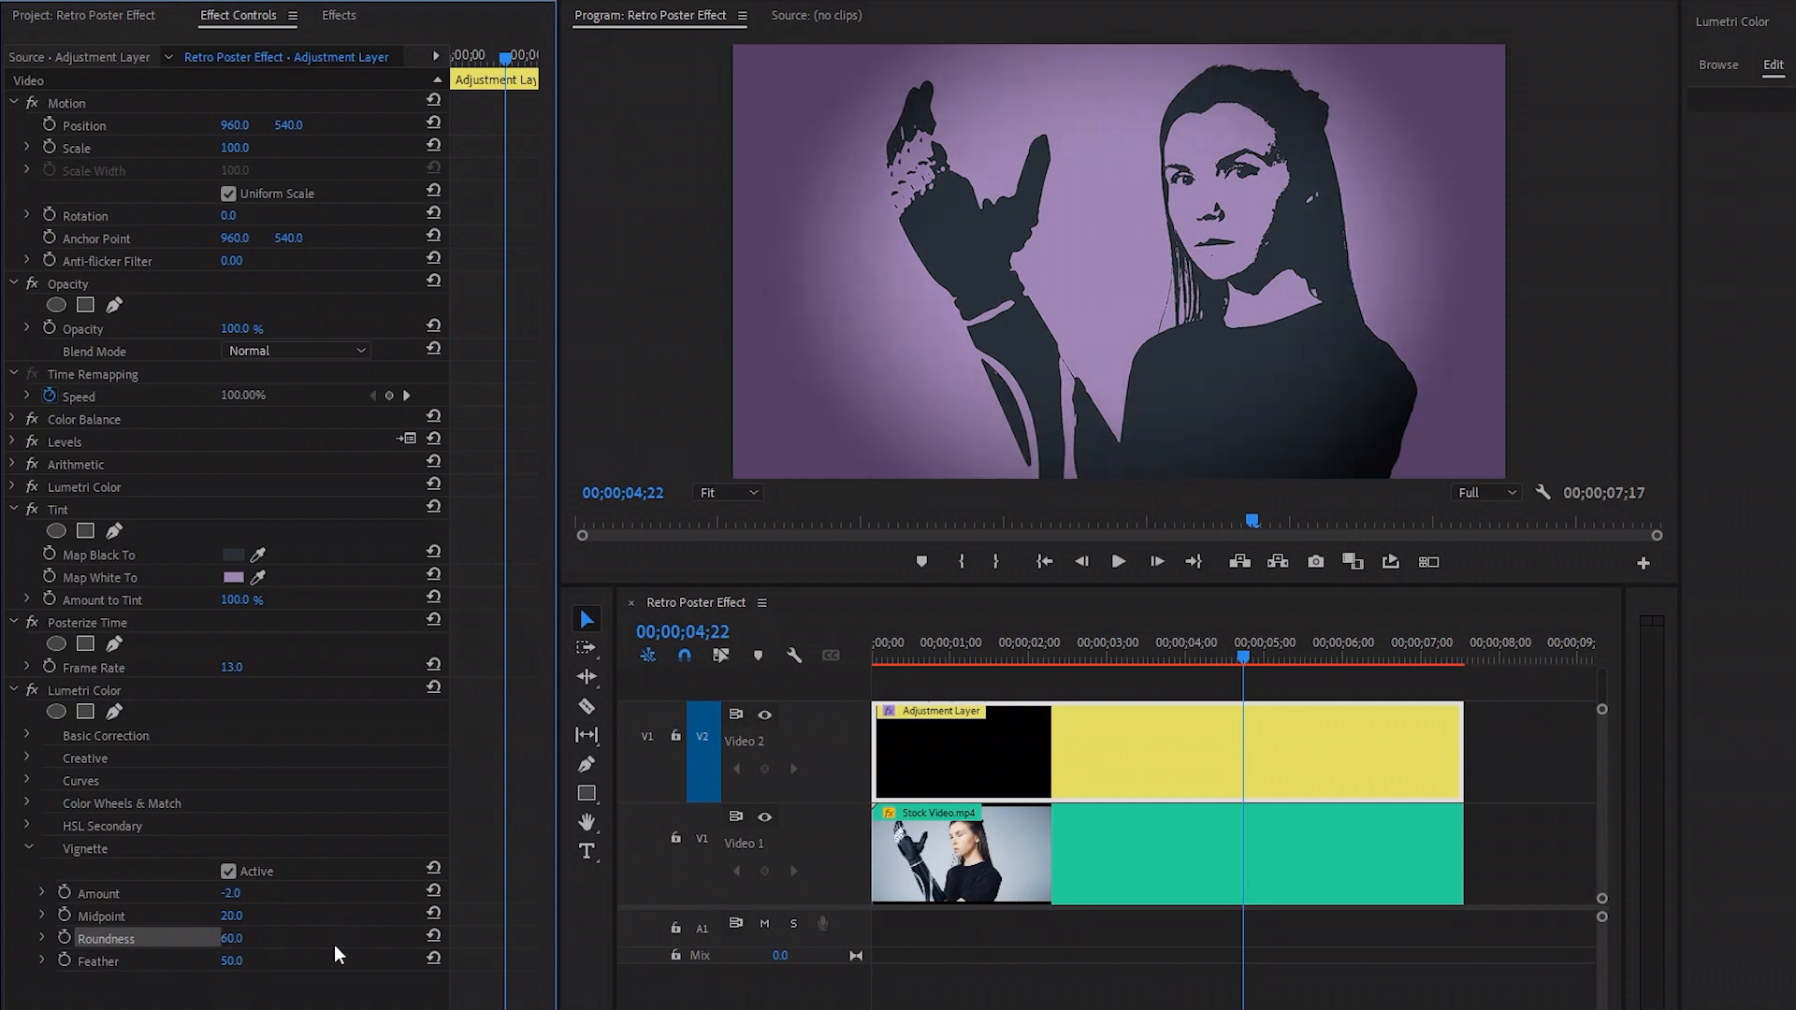
click(120, 961)
click(236, 961)
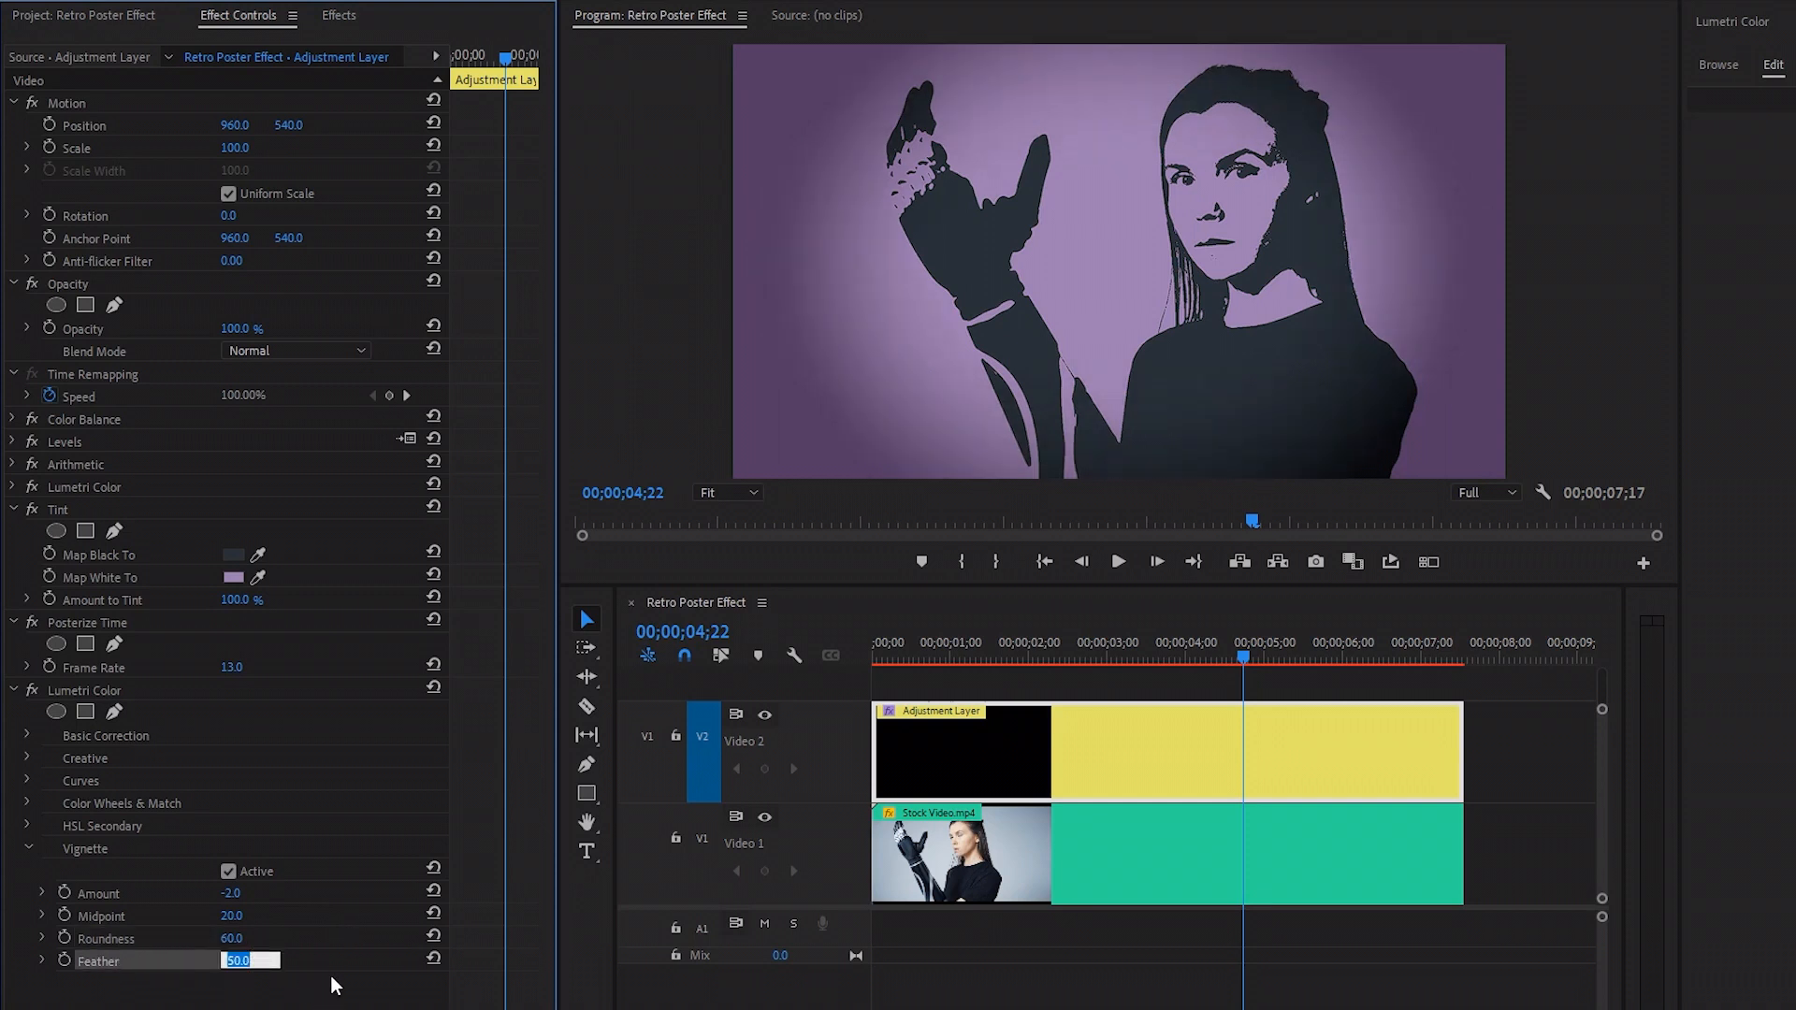
text(100)
key(Return)
click(350, 984)
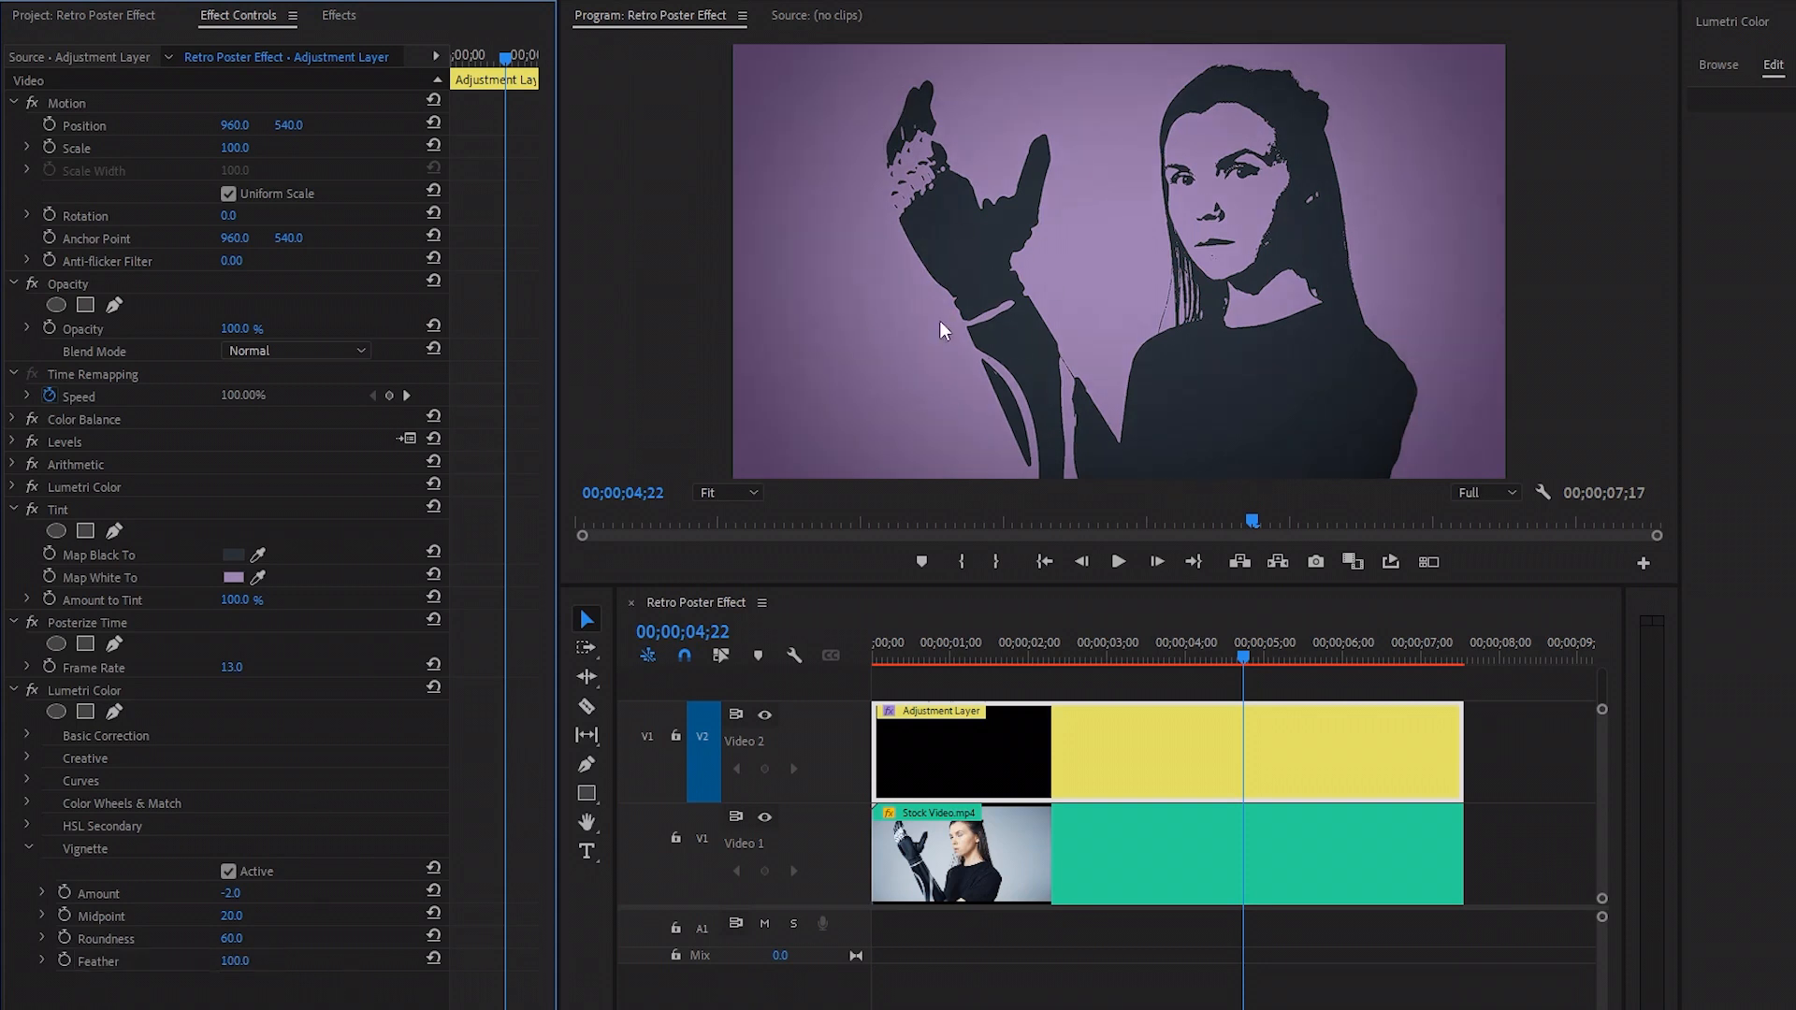
Play the sequence from its beginning to preview the finished poster effect, stopping at about five seconds
drag(1028, 657, 860, 655)
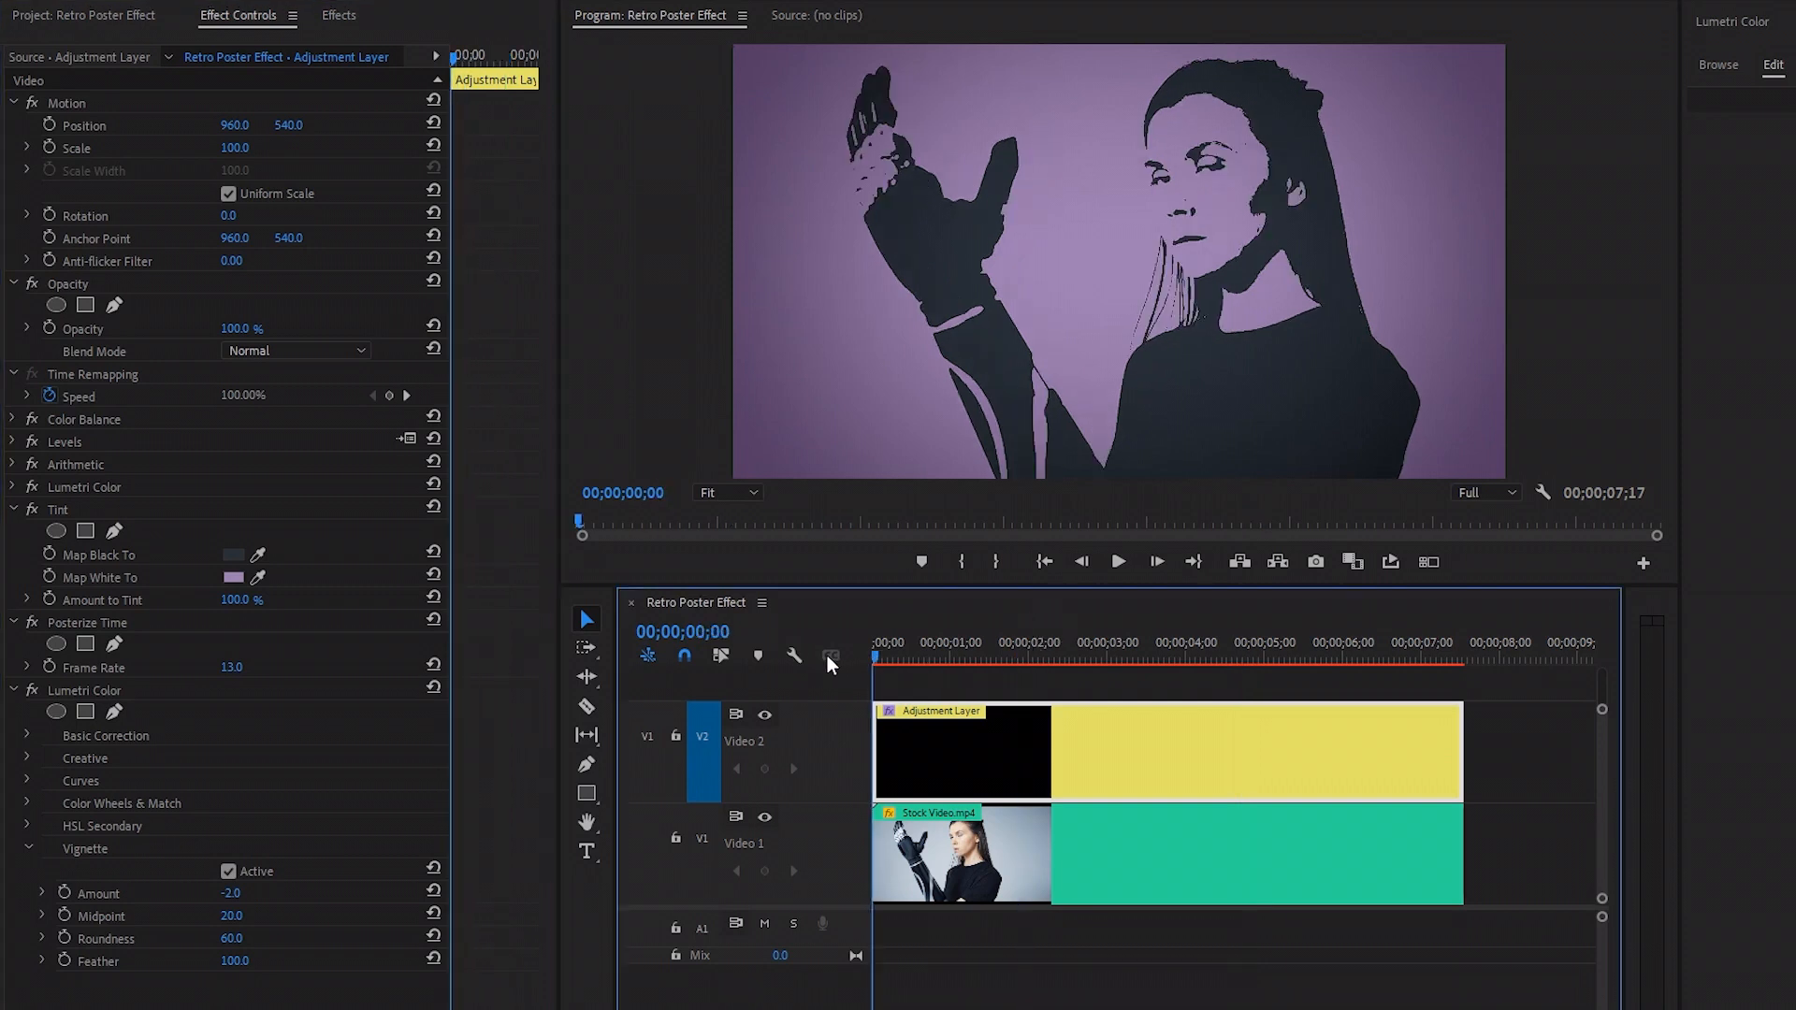
click(1183, 690)
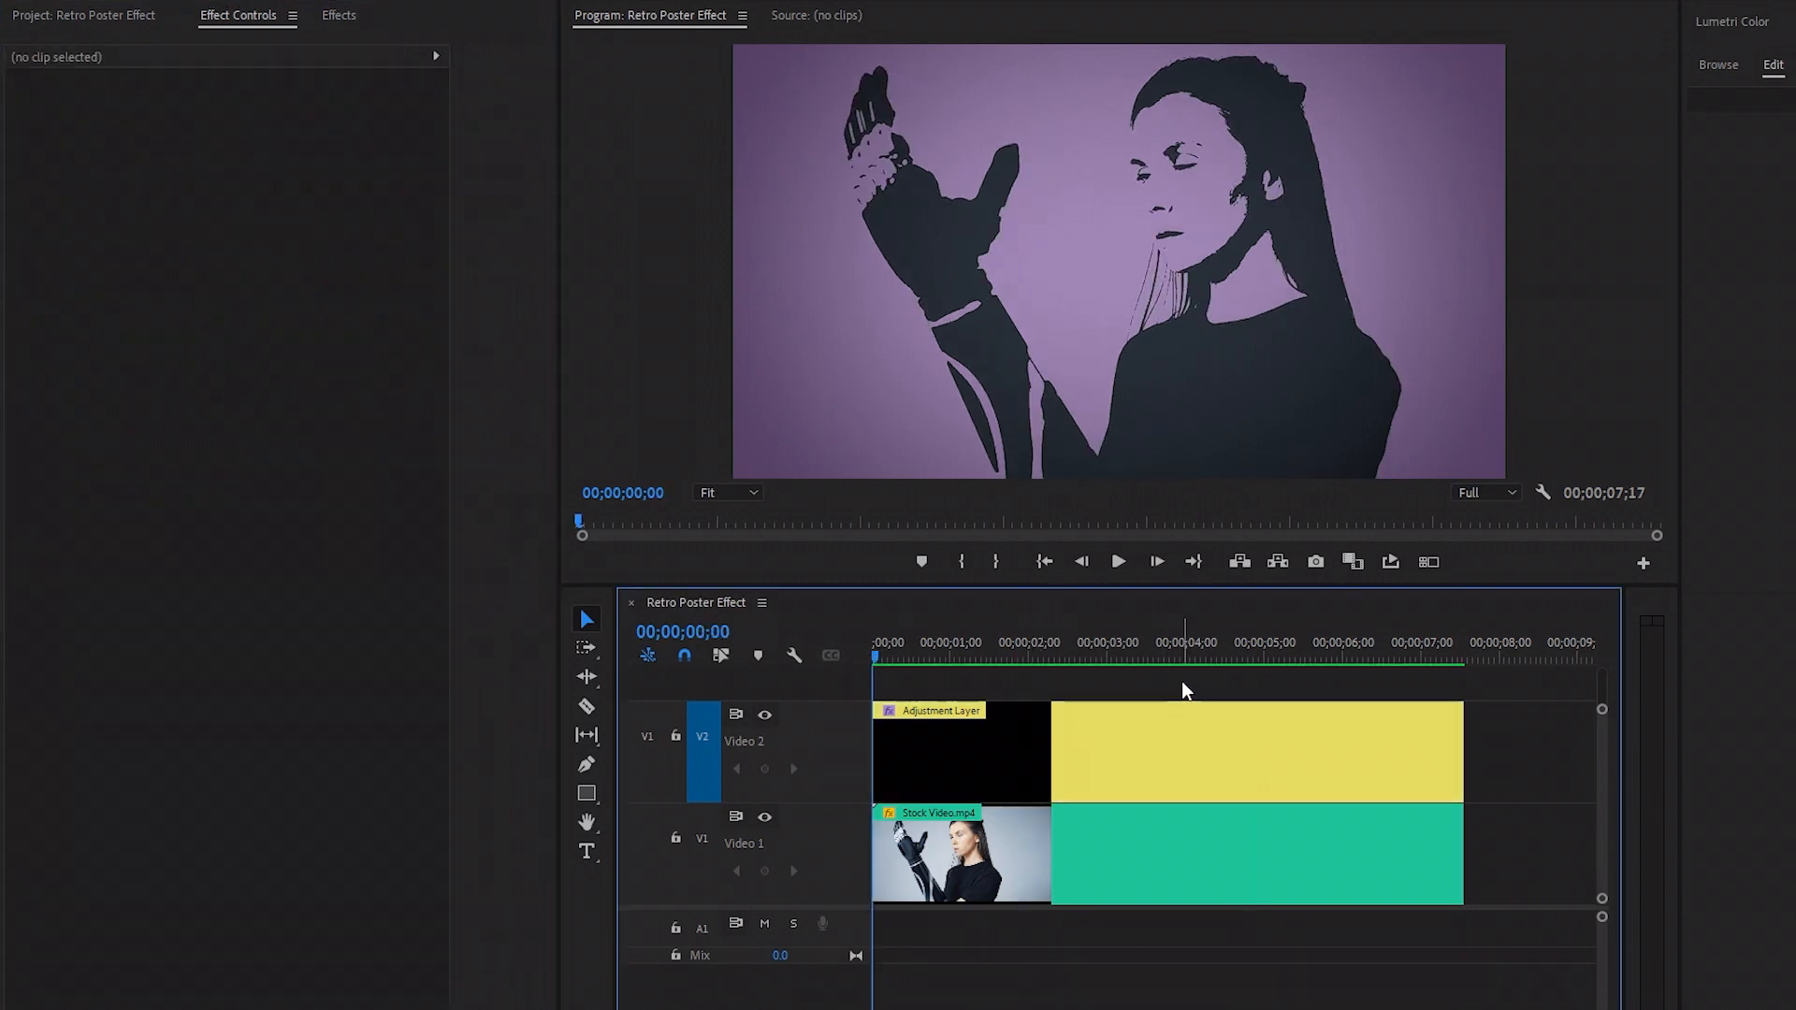
key(space)
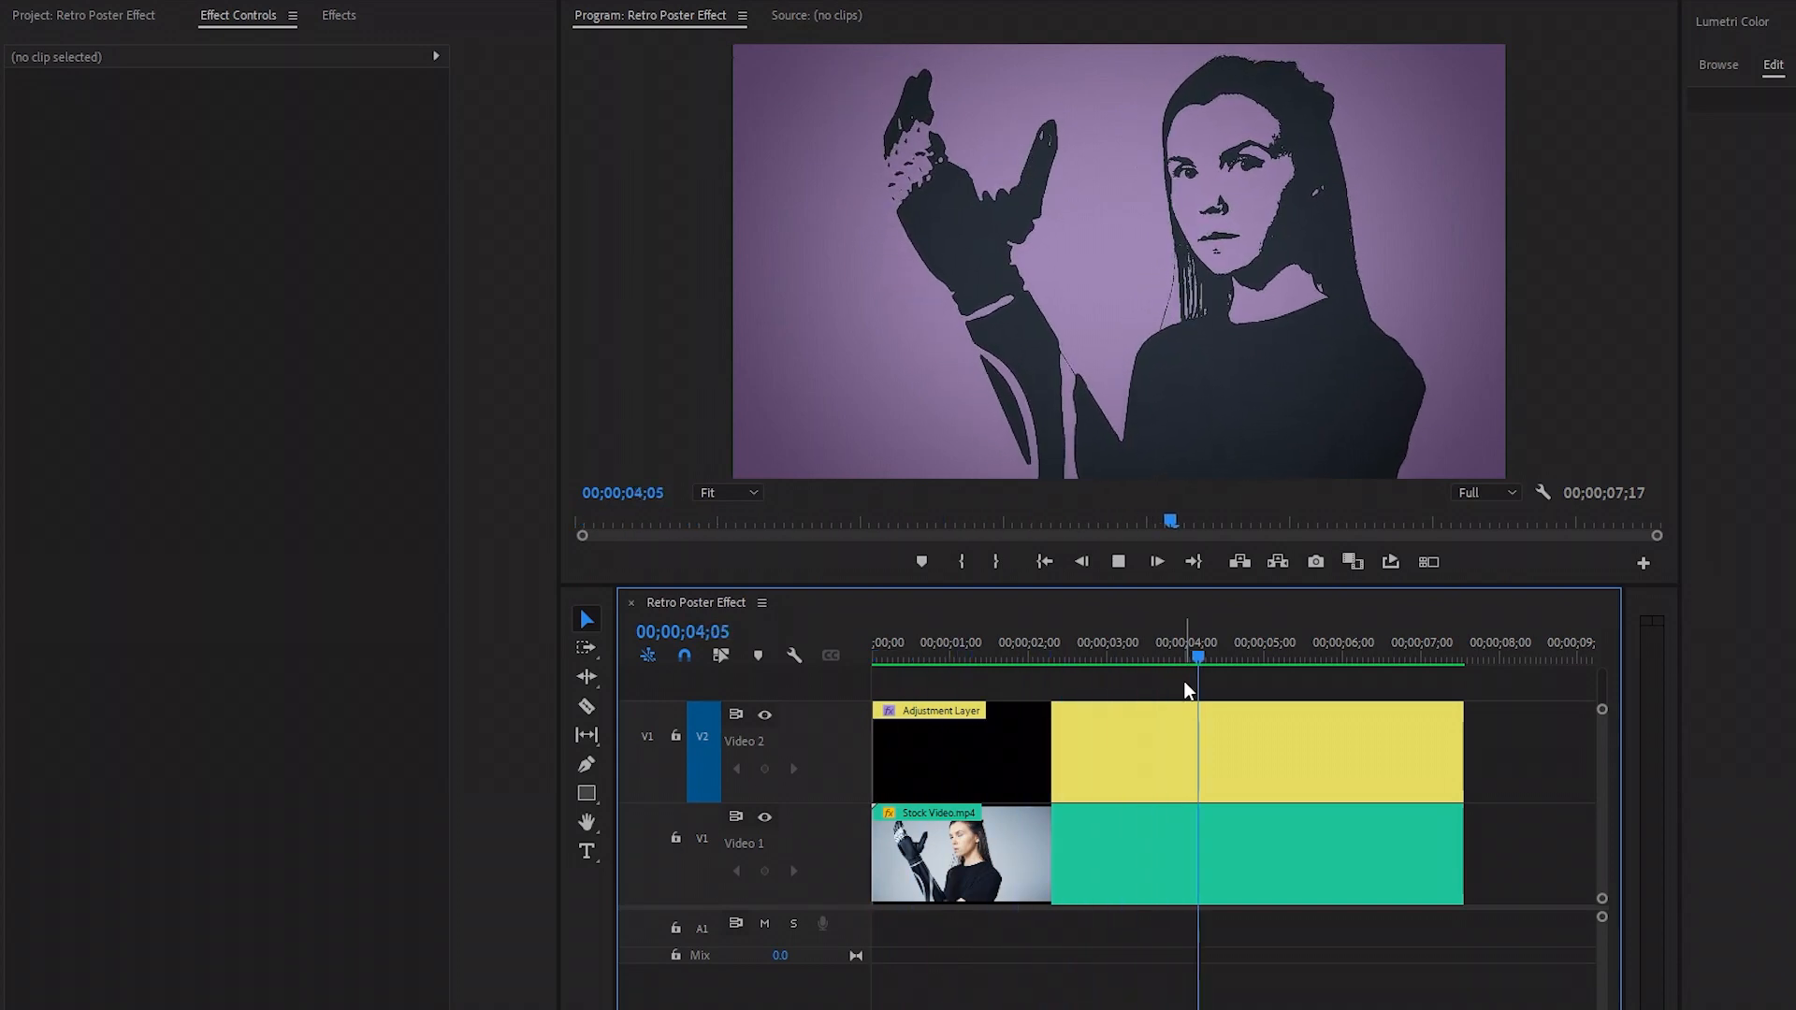
key(space)
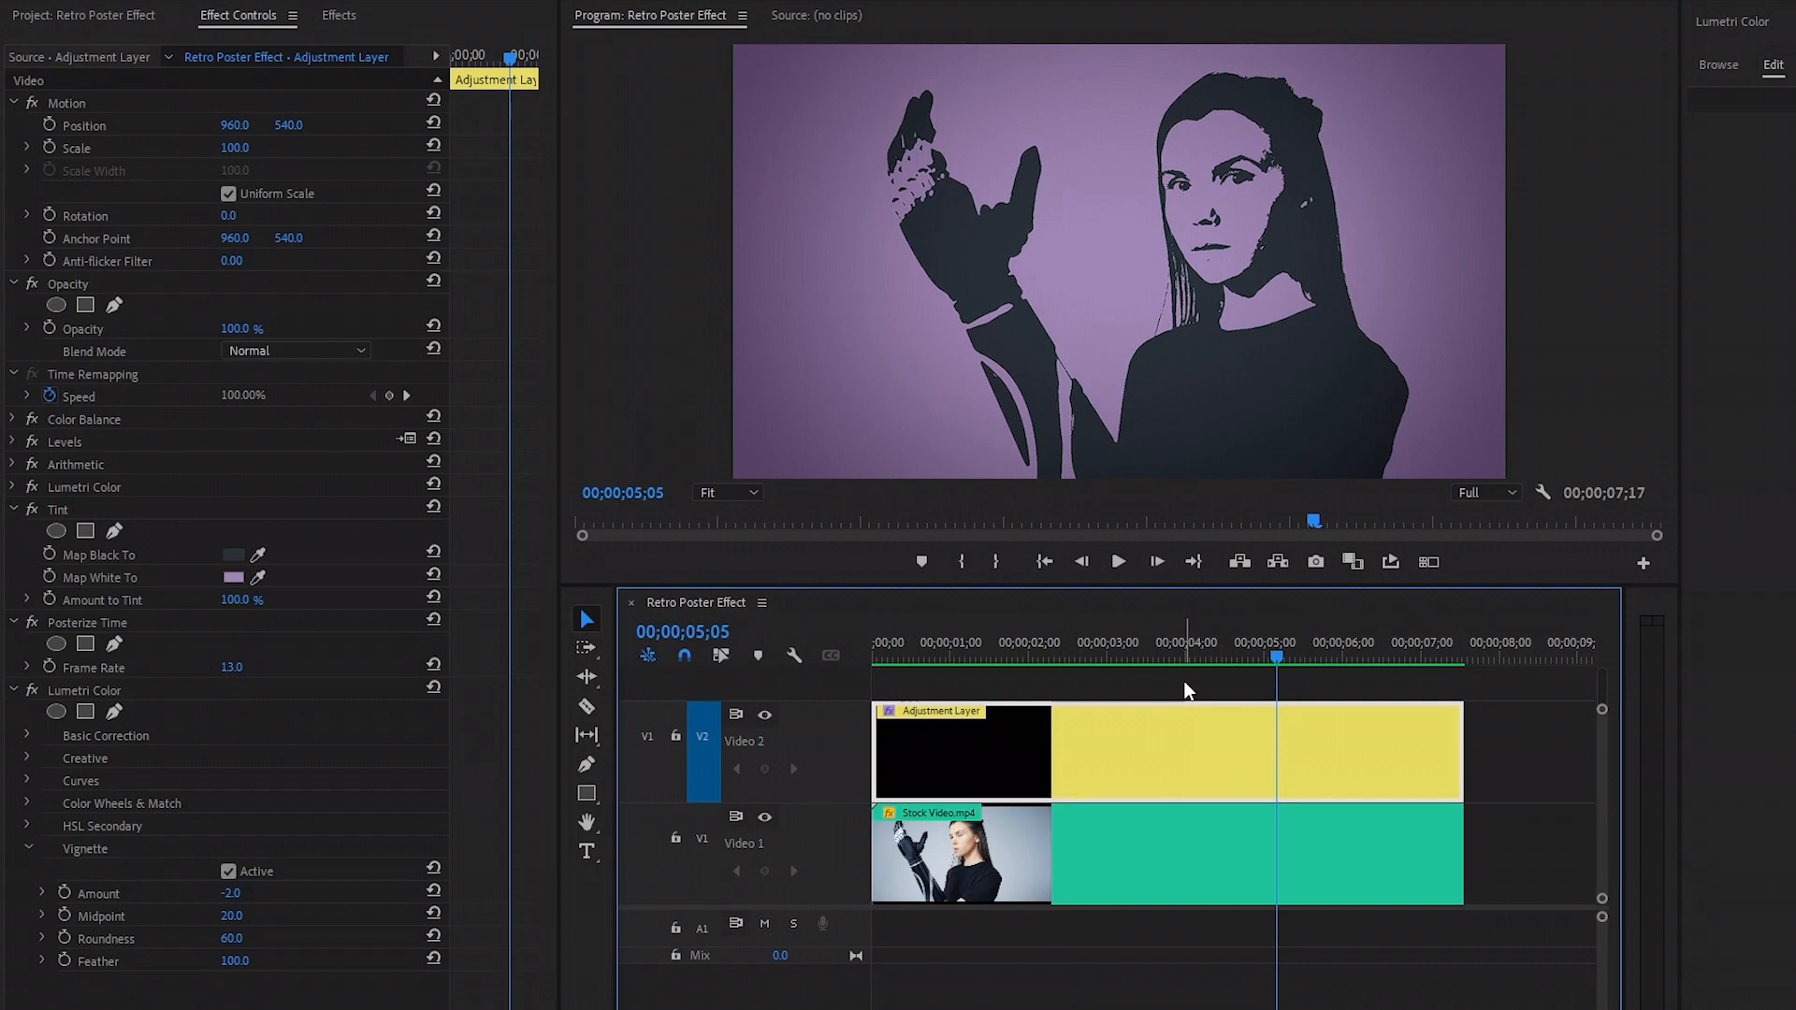